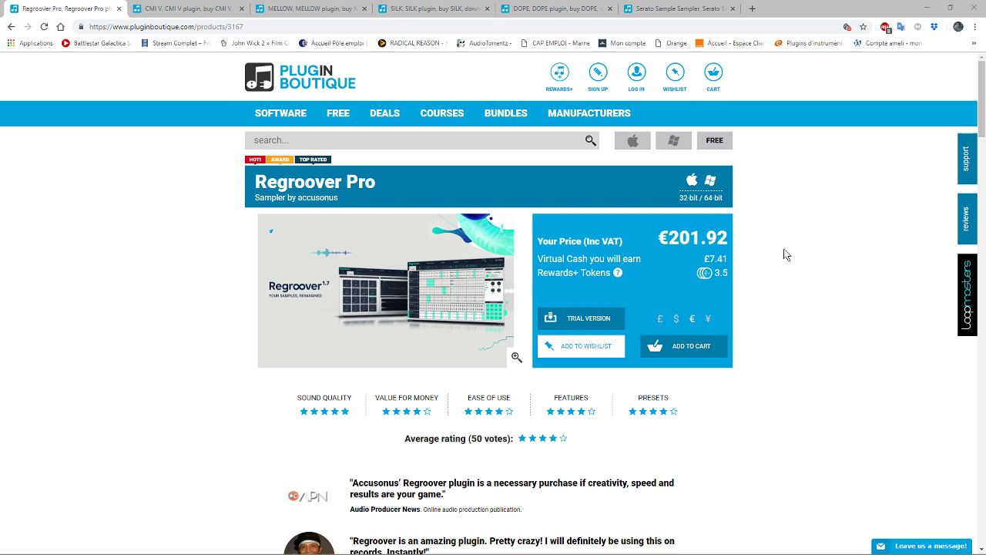
# Switch to Ableton Live and play back the drum loop loaded in Regroover Pro.
pyautogui.click(927, 8)
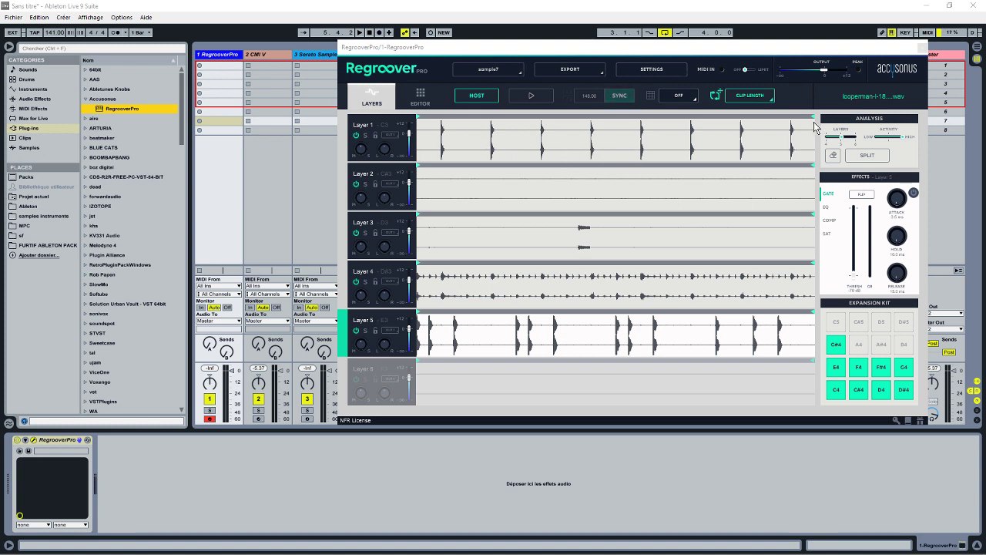
pyautogui.click(408, 482)
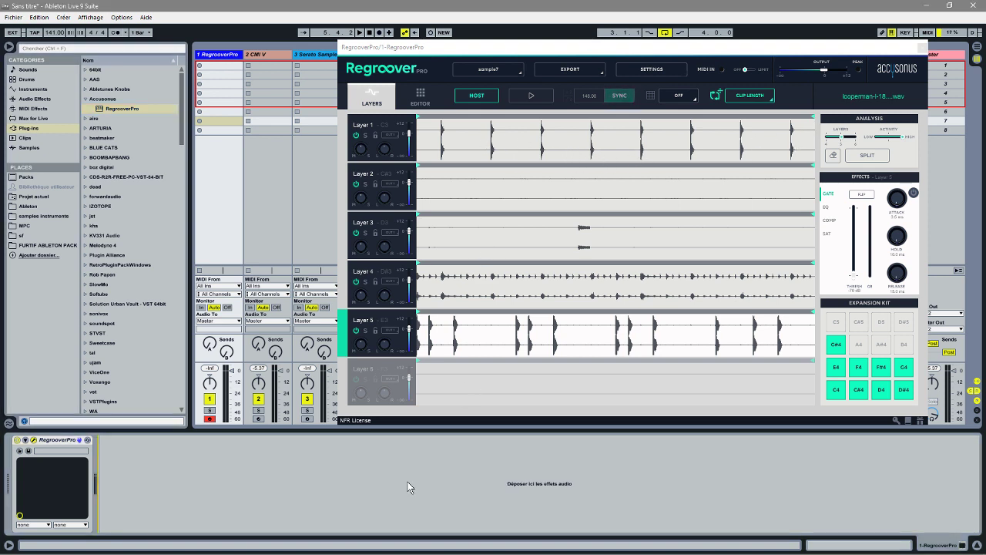
pyautogui.press('space')
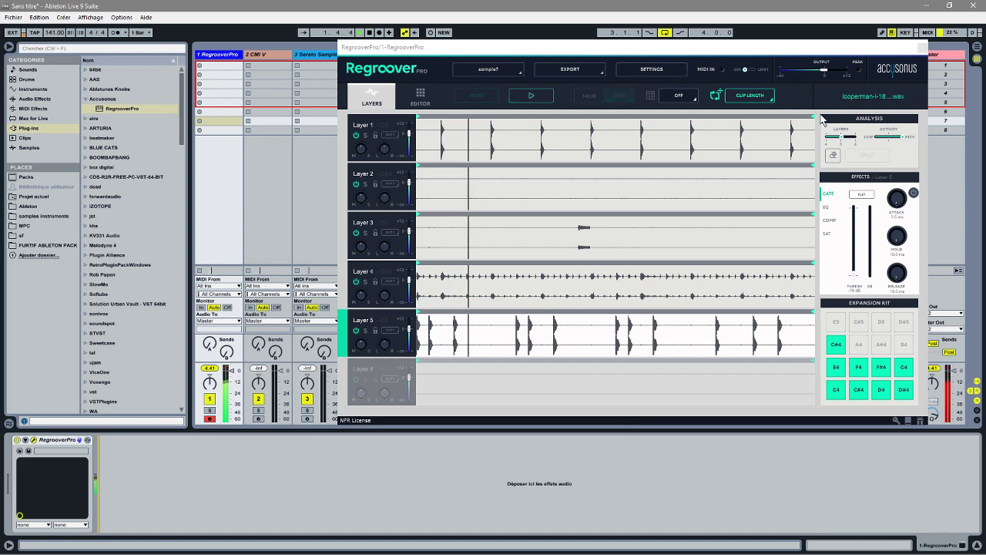
# Shorten the loop regions of Layers 1, 4 and 5 to different lengths and play the resulting polyrhythm.
pyautogui.click(696, 126)
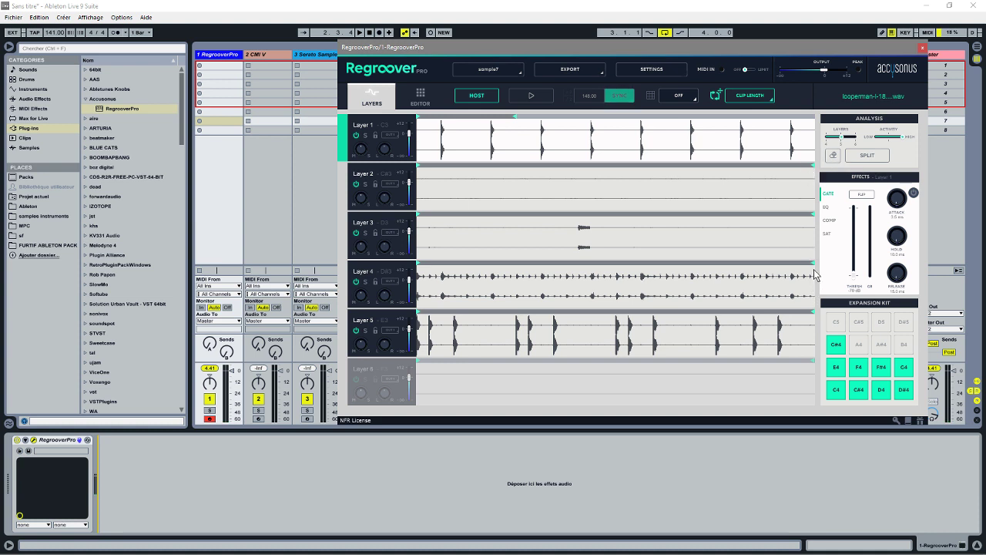
pyautogui.click(813, 276)
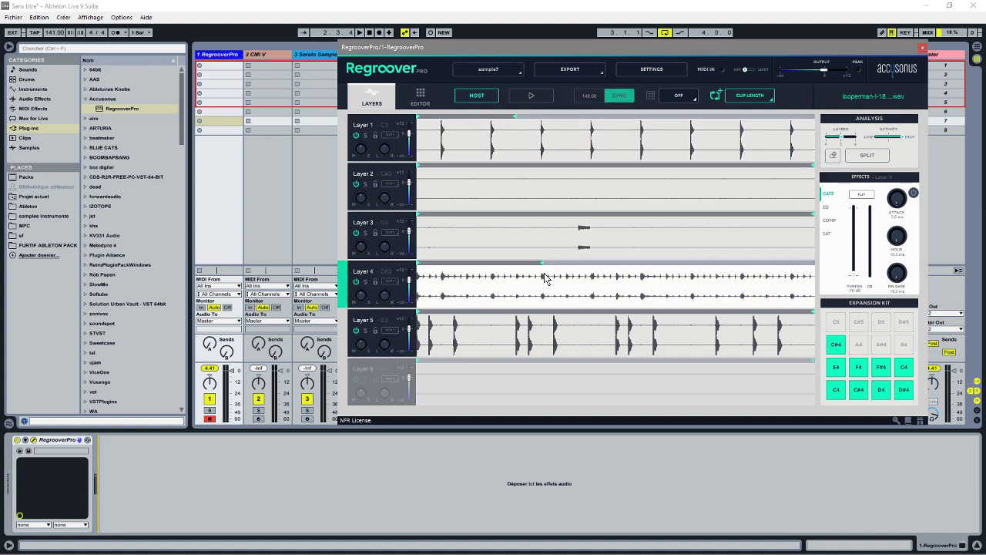
pyautogui.click(802, 320)
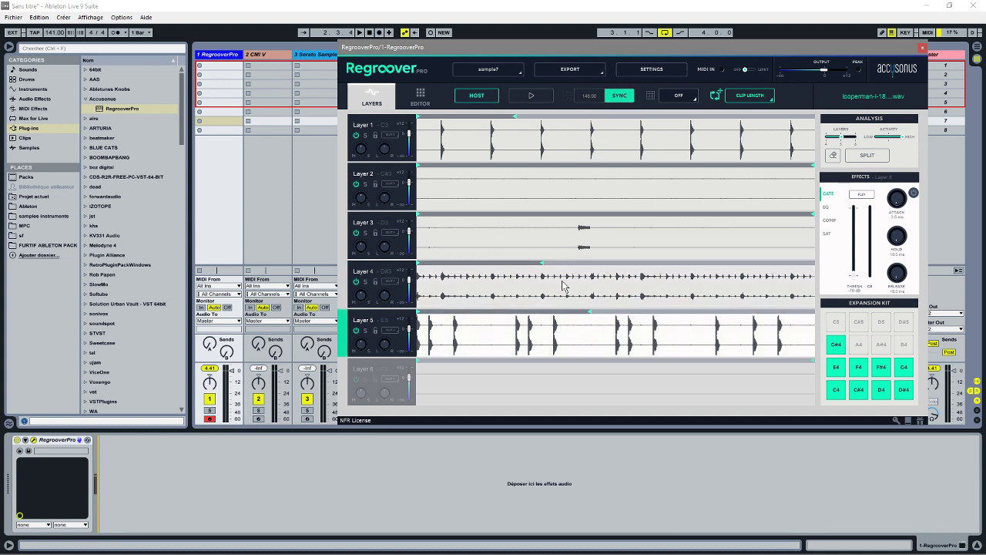
pyautogui.press('space')
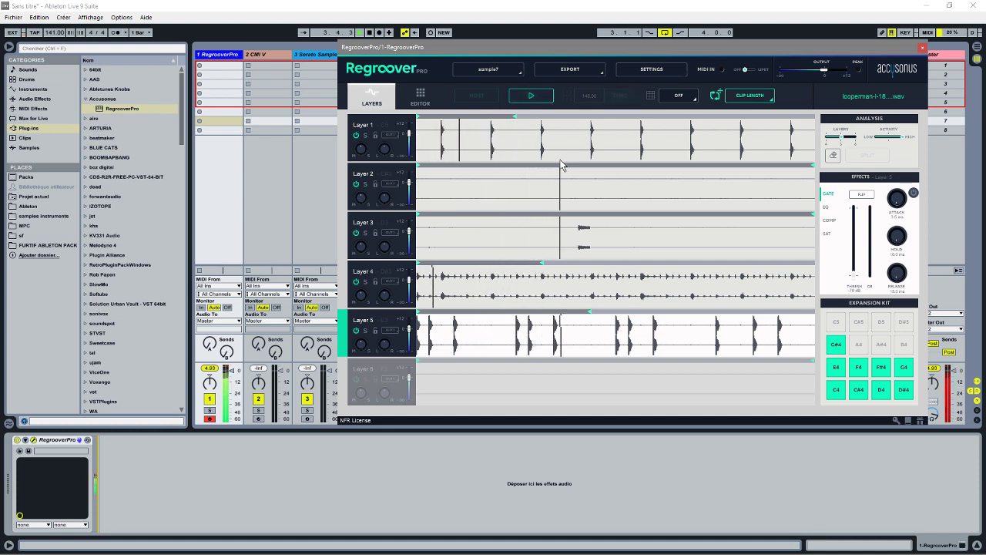
pyautogui.press('space')
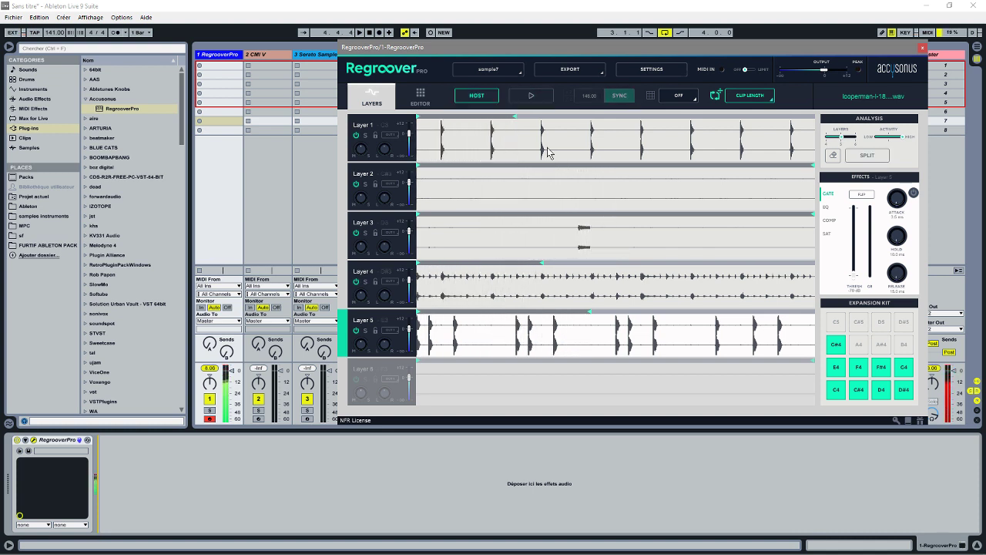
# Restore the loop regions of Layers 4, 5 and 1 to the full clip length.
pyautogui.click(544, 263)
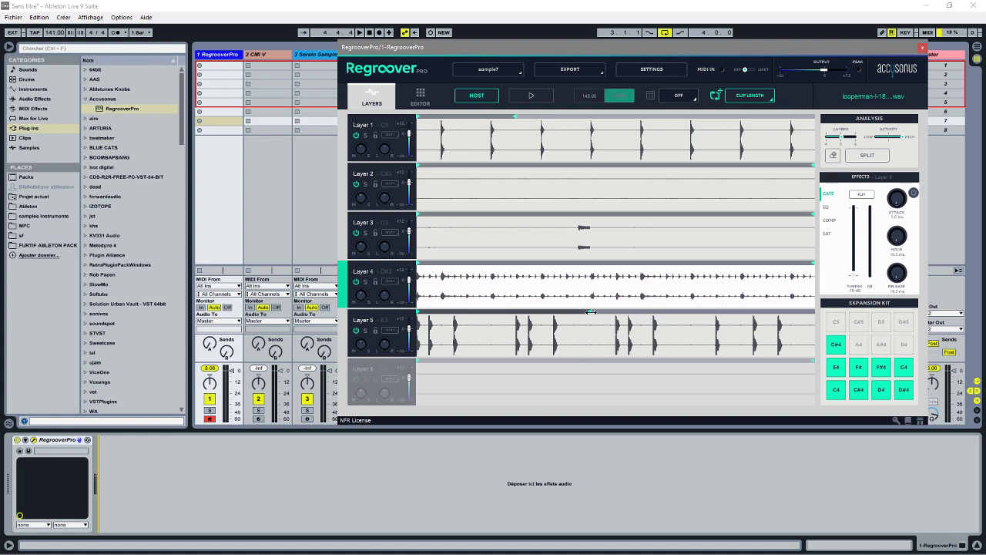
pyautogui.click(590, 317)
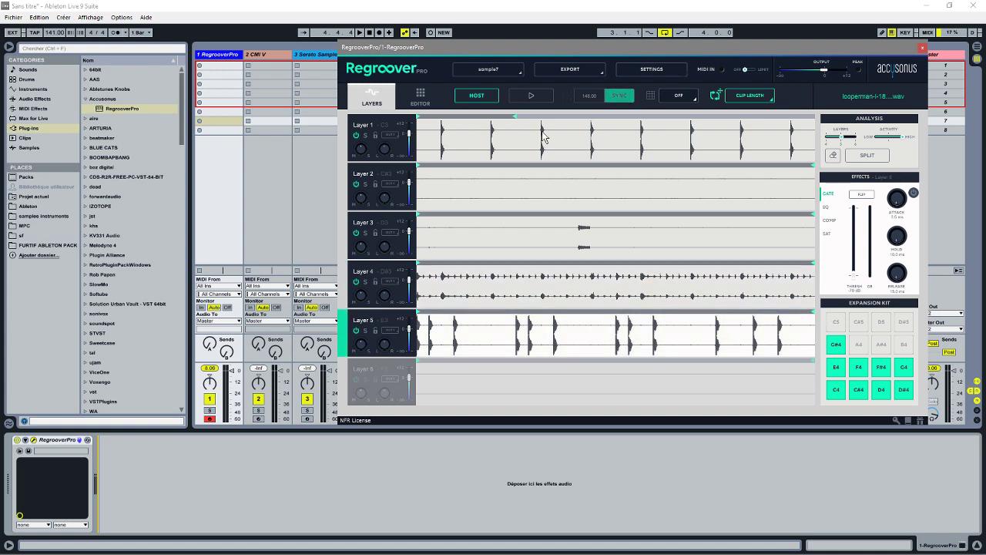
pyautogui.click(518, 123)
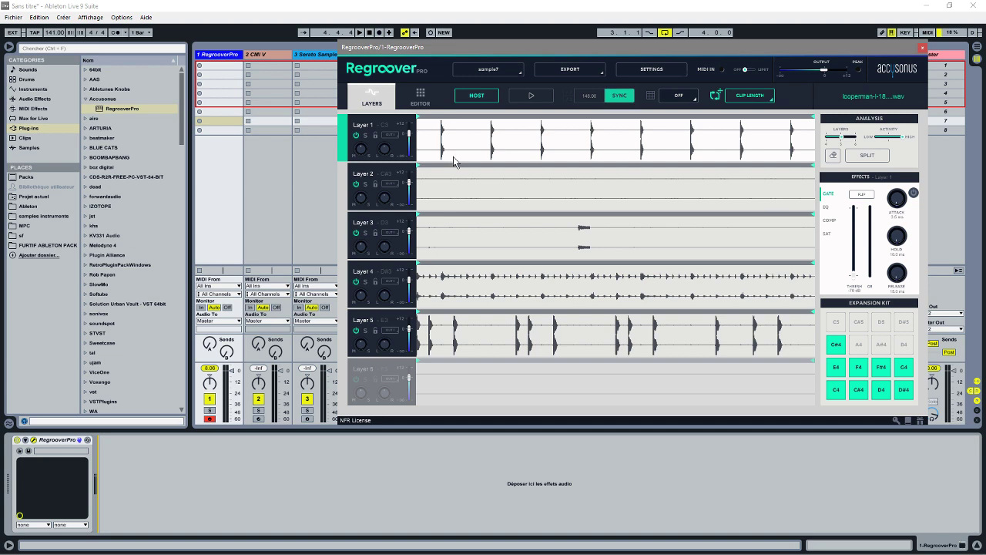
# Select the first hit in Layer 1's waveform and assign it to the A4 pad of the expansion kit.
pyautogui.click(415, 102)
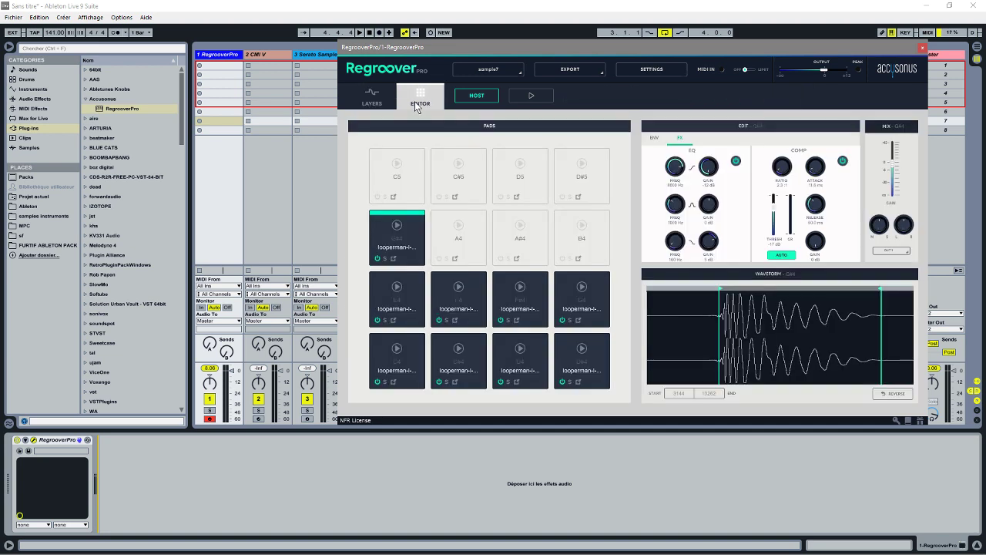
pyautogui.click(372, 98)
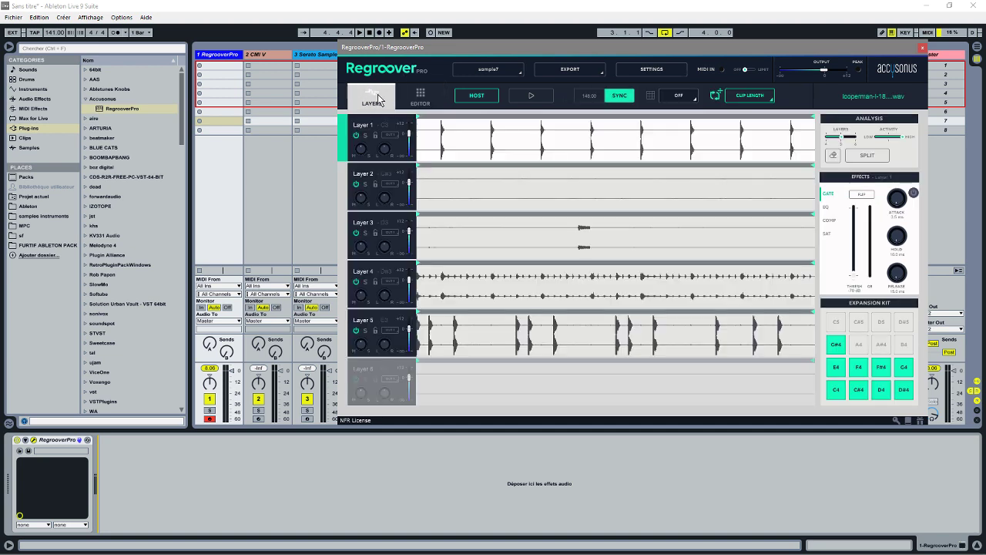
pyautogui.doubleClick(441, 148)
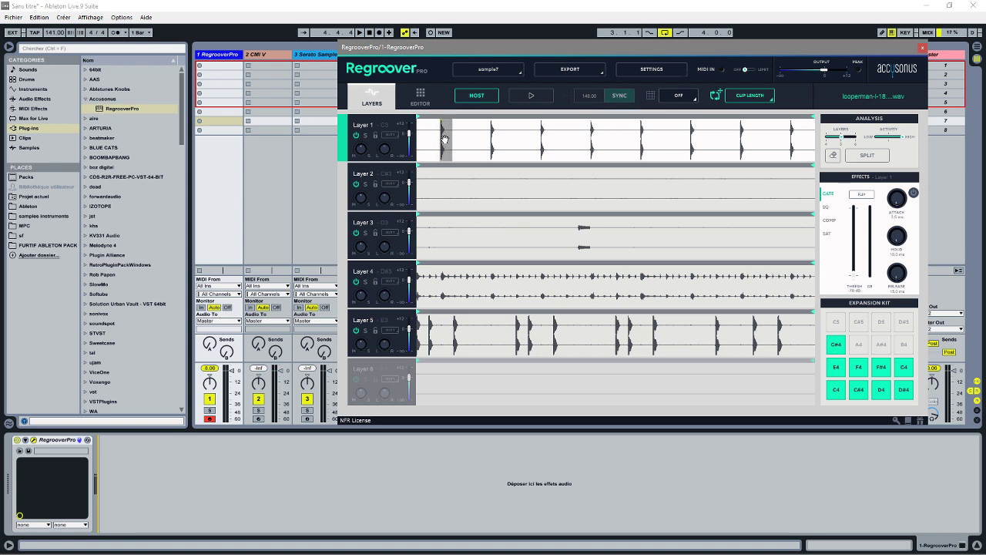
pyautogui.moveTo(445, 146); pyautogui.dragTo(857, 347)
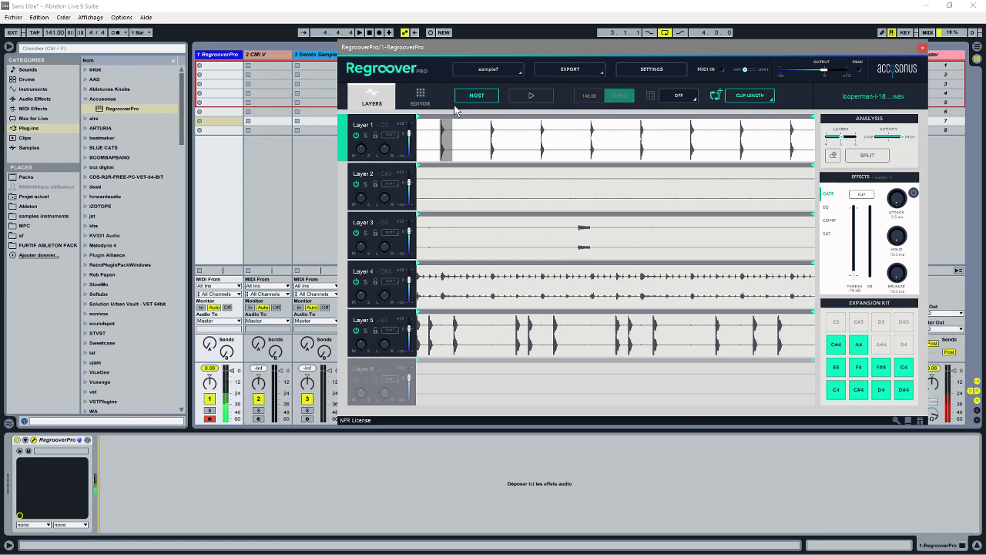
# Check the A4 pad in the pad editor and look through Layer 1's EQ, compressor, saturation and gate effects.
pyautogui.click(420, 97)
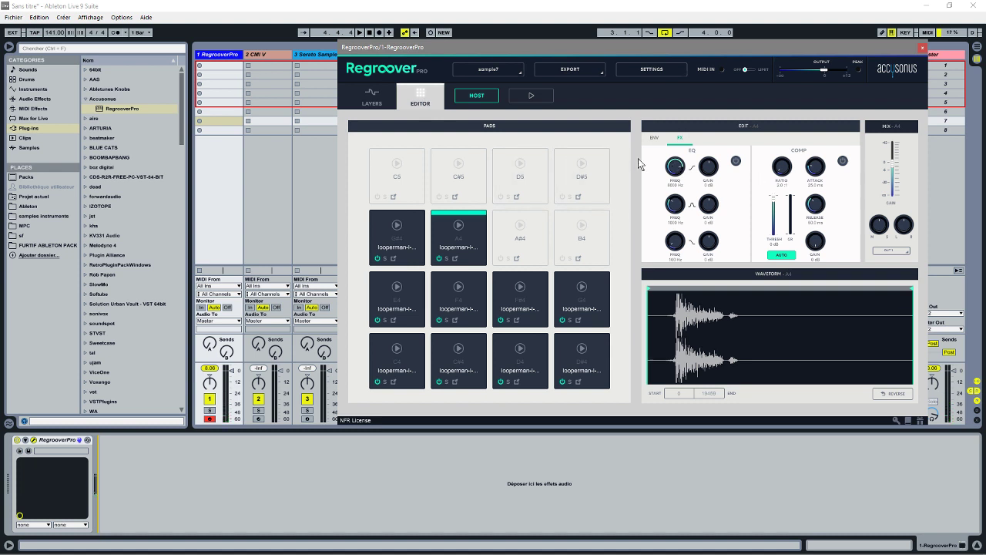
pyautogui.click(370, 98)
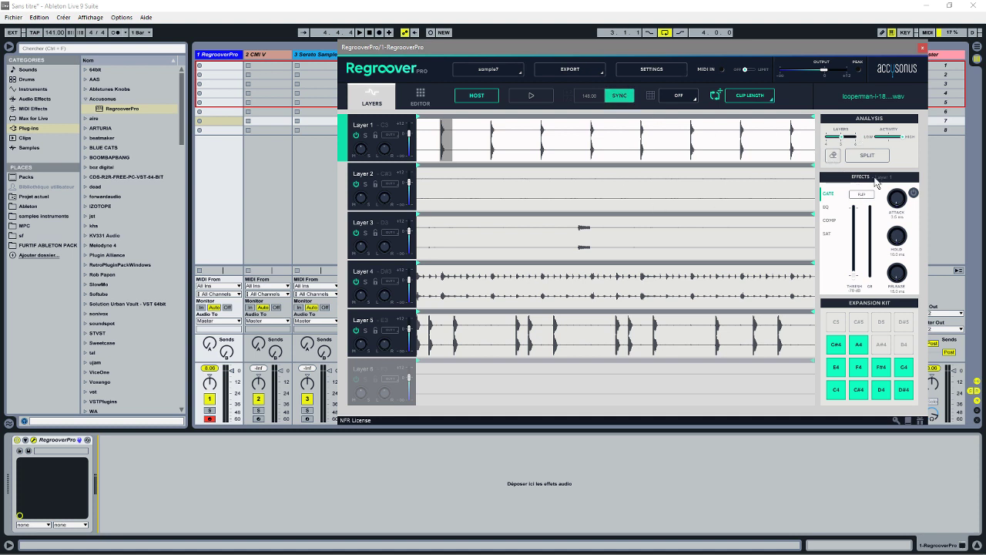
pyautogui.click(825, 206)
pyautogui.click(828, 220)
pyautogui.click(826, 234)
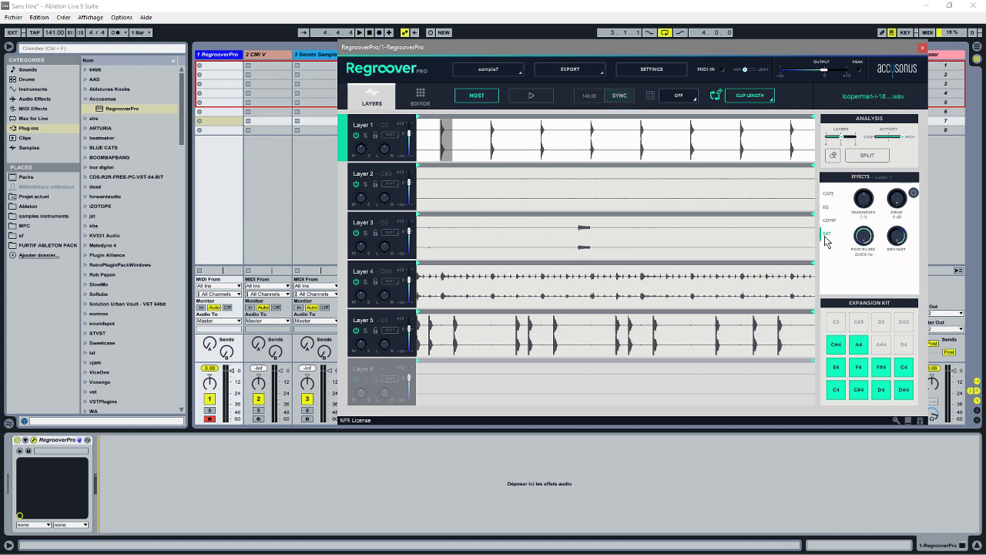
pyautogui.click(828, 193)
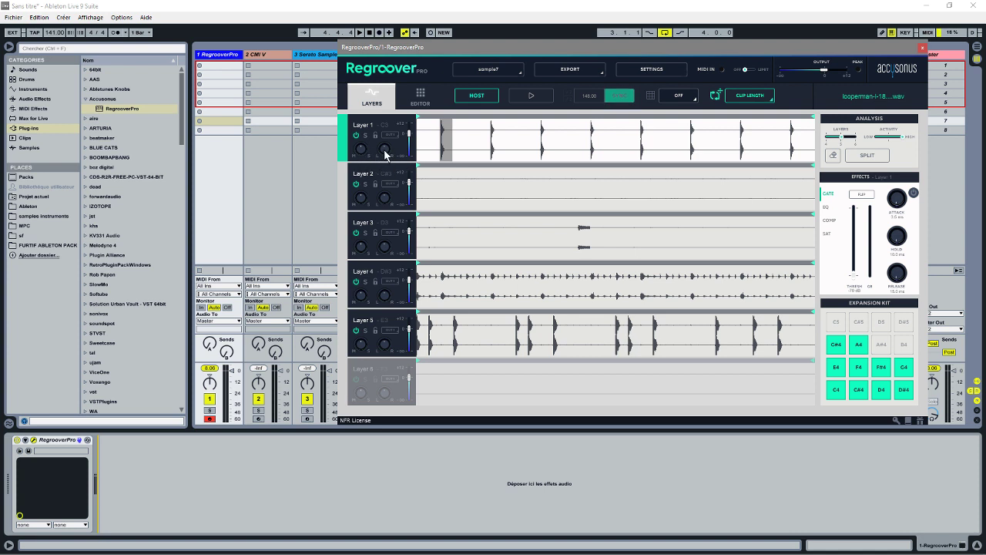
# Trim the A4 pad's sample tightly around the hit, with the start at about 1647 and the end at about 7073.
pyautogui.click(419, 97)
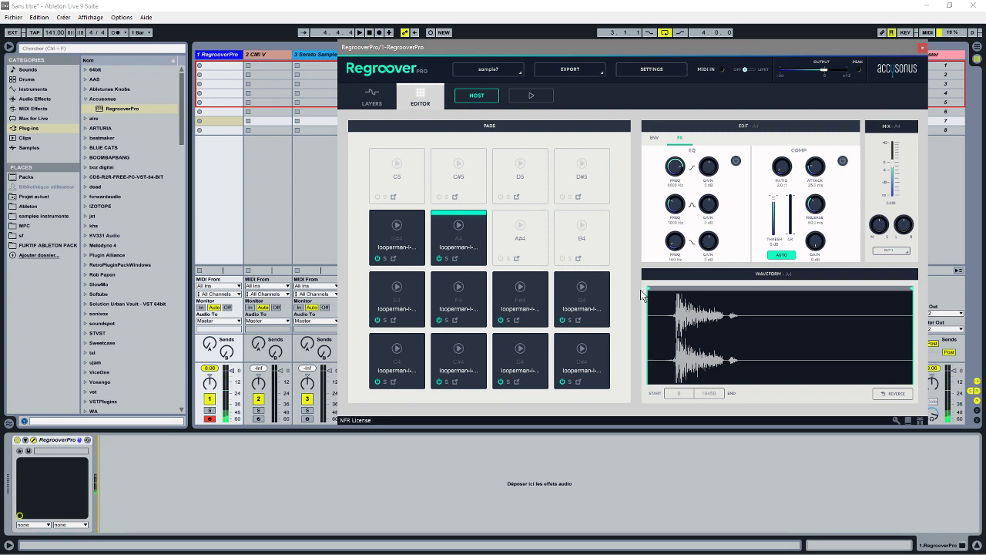
pyautogui.moveTo(668, 289); pyautogui.dragTo(671, 289)
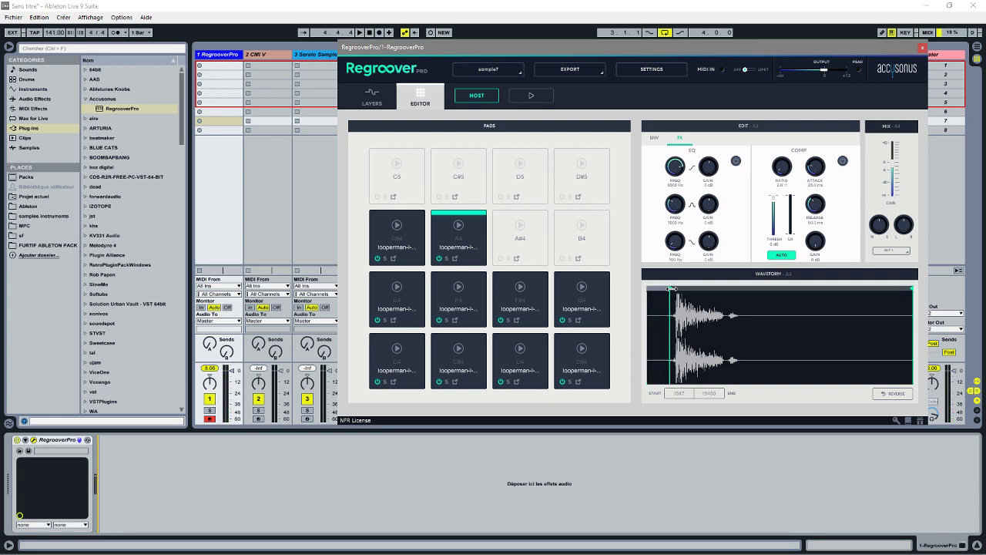
pyautogui.moveTo(914, 290); pyautogui.dragTo(742, 296)
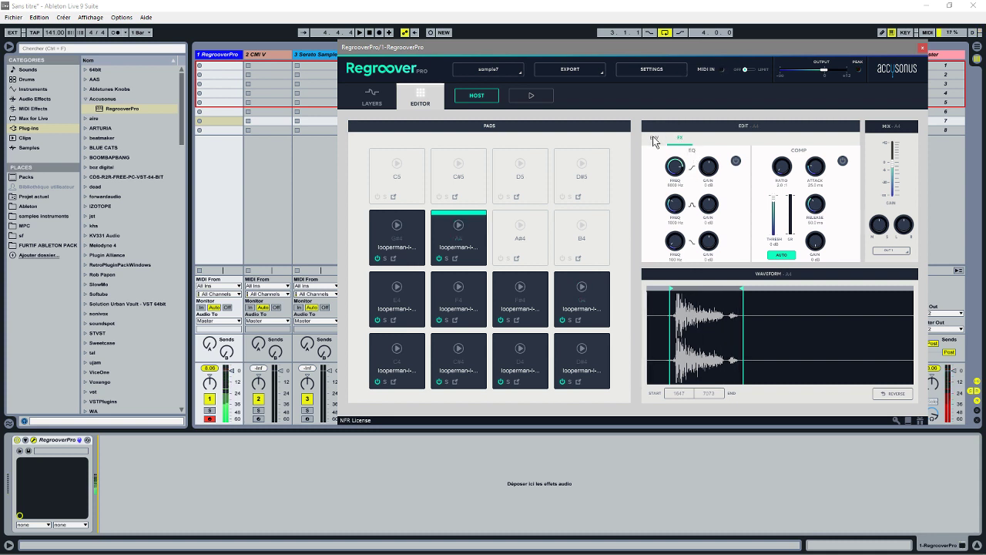
# Shape the A4 pad's envelope with a short attack, a lower sustain and a sloped release, and return to the layers.
pyautogui.click(655, 137)
pyautogui.moveTo(694, 151); pyautogui.dragTo(706, 197)
pyautogui.moveTo(645, 149); pyautogui.dragTo(715, 180)
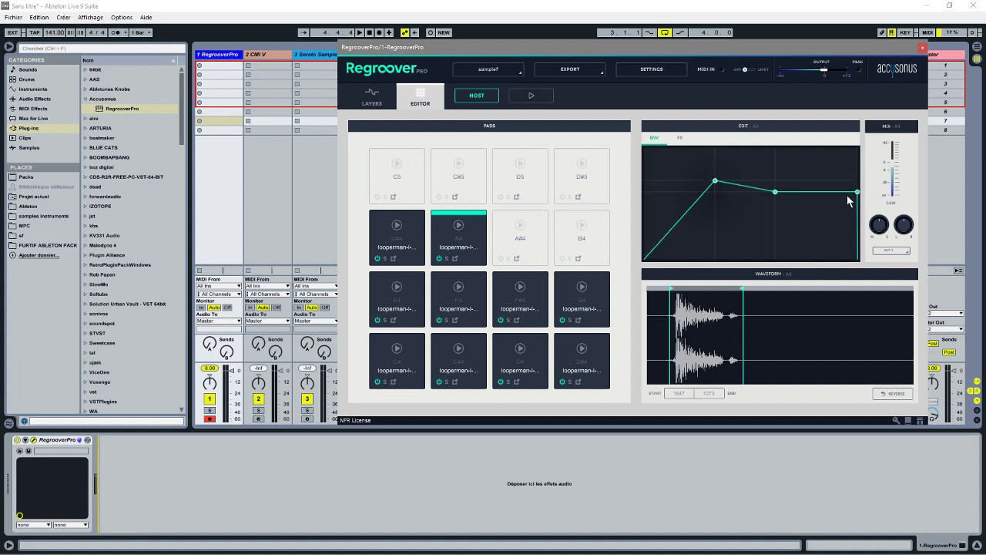
pyautogui.moveTo(860, 197); pyautogui.dragTo(823, 208)
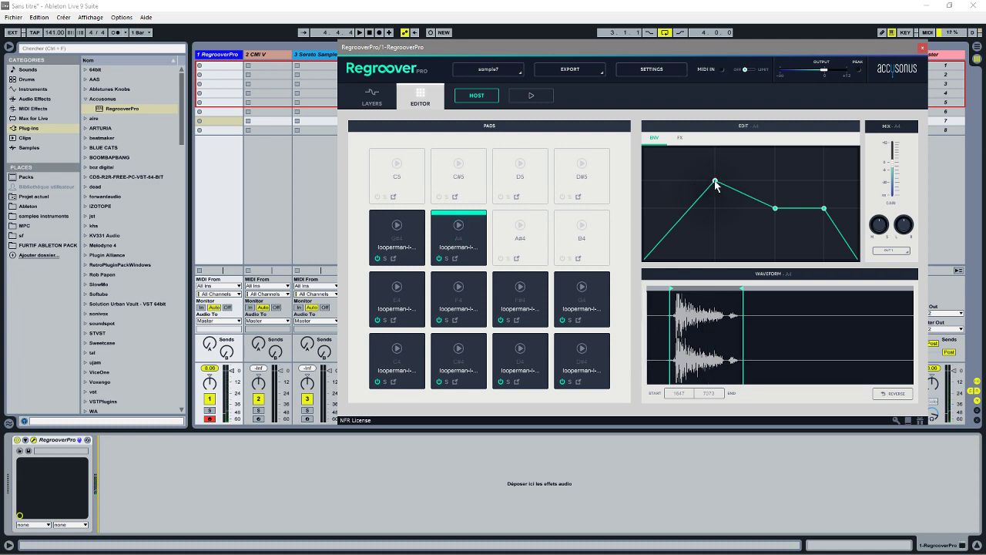
pyautogui.moveTo(715, 181); pyautogui.dragTo(651, 183)
pyautogui.click(680, 138)
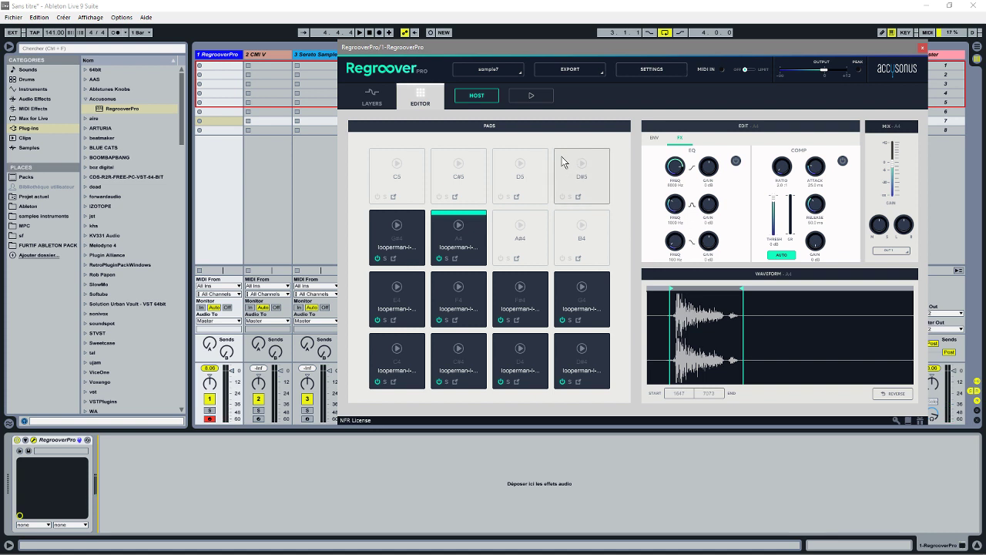
pyautogui.click(376, 98)
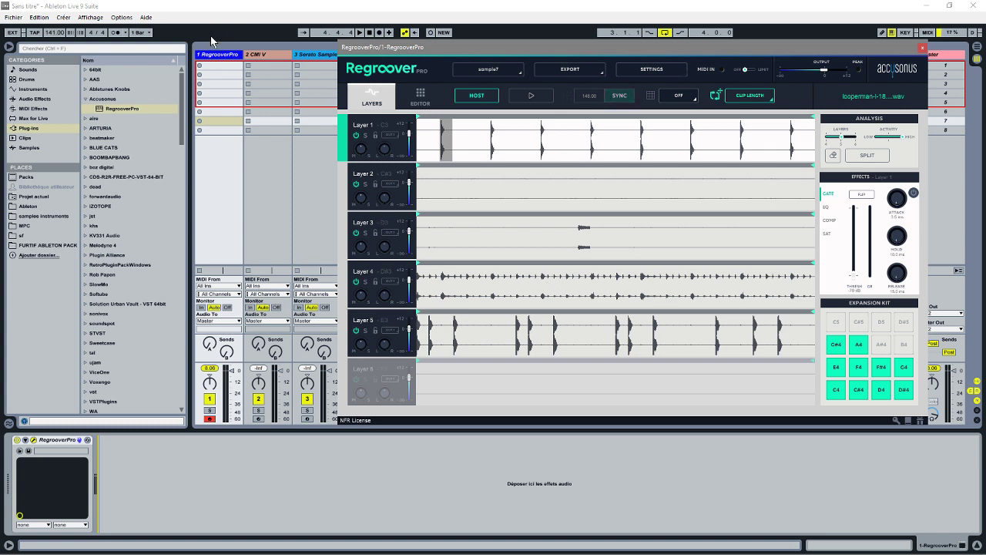
# Switch to the browser and view the CMI V product page on Plugin Boutique.
pyautogui.click(226, 56)
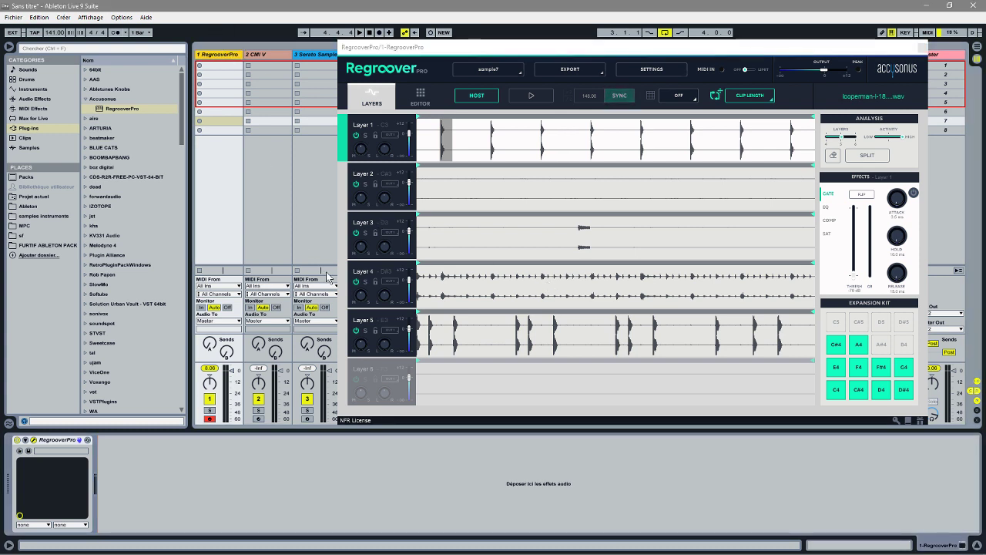
pyautogui.moveTo(221, 550)
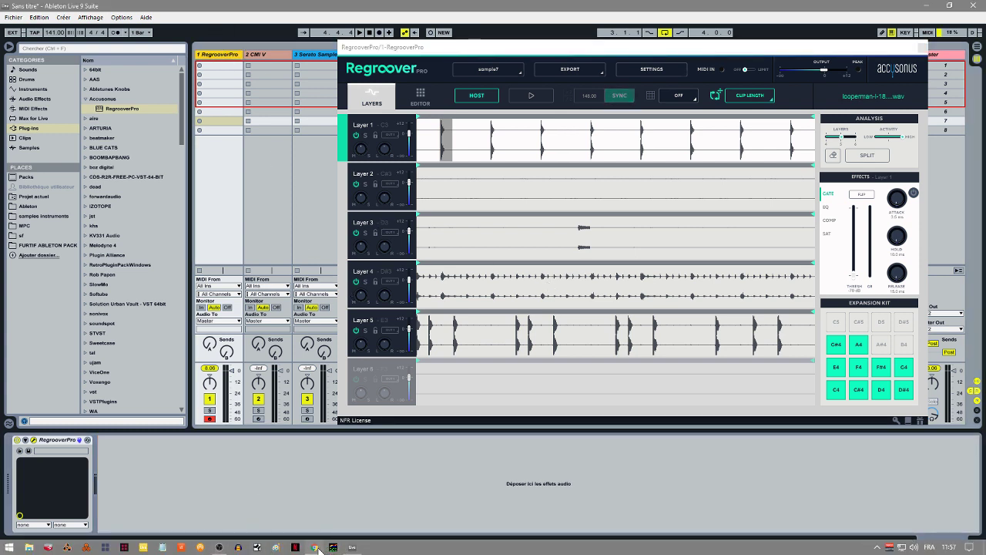
pyautogui.click(314, 547)
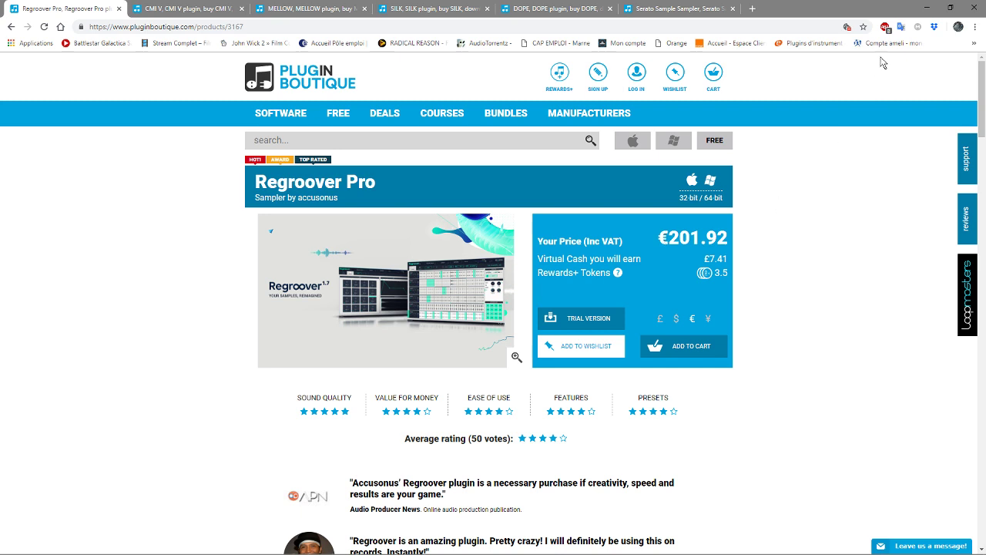
pyautogui.click(161, 9)
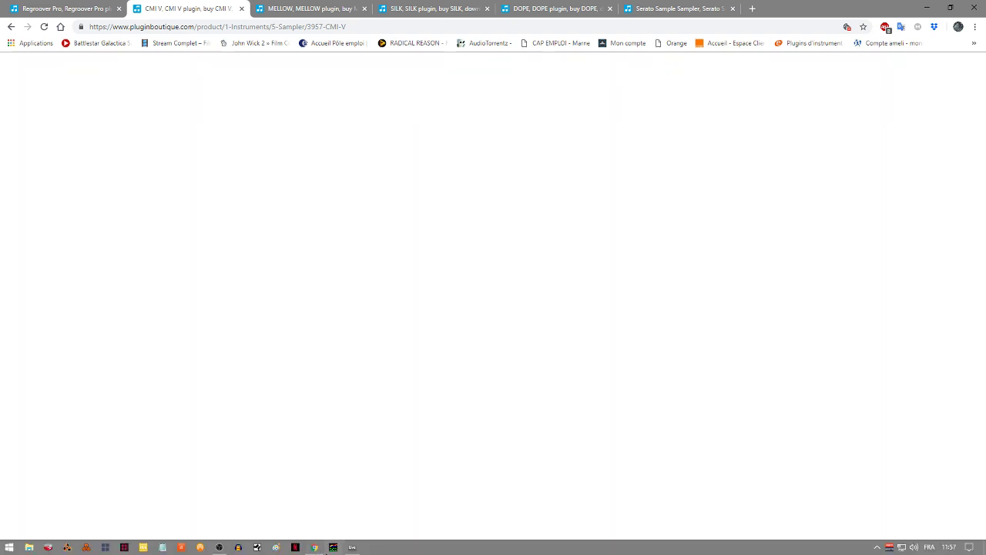
# Return to Ableton Live, close the Regroover Pro window and delete the RegrooverPro track.
pyautogui.moveTo(352, 549)
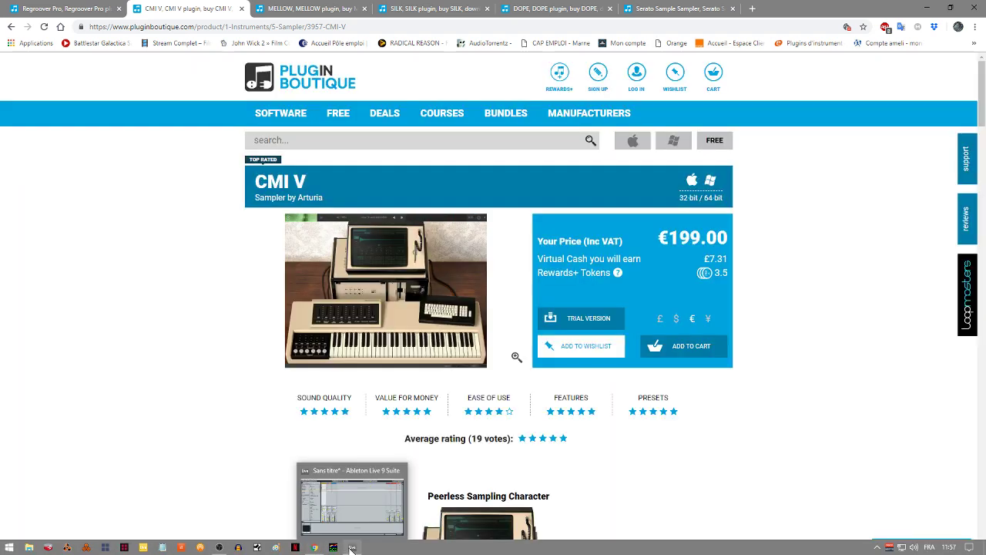
pyautogui.click(352, 501)
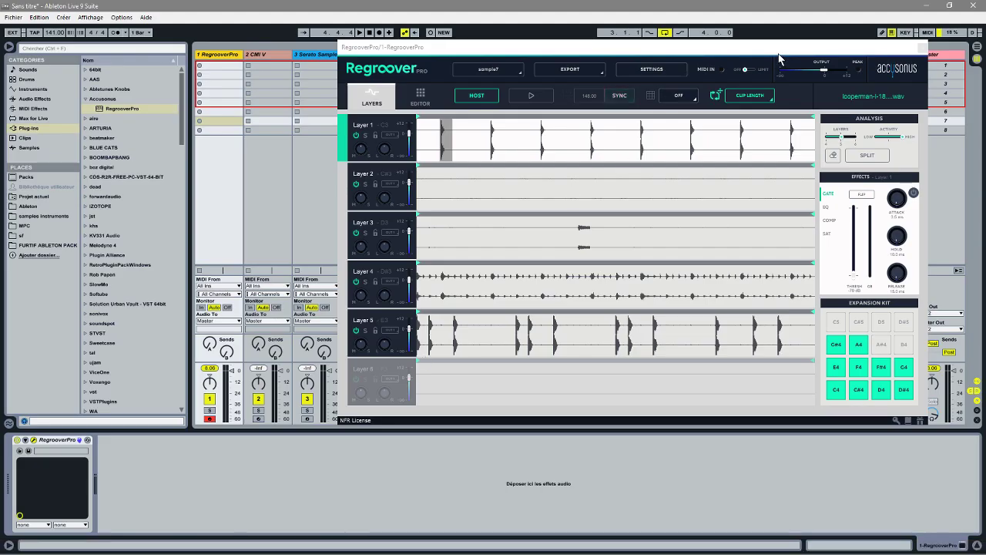
pyautogui.click(922, 47)
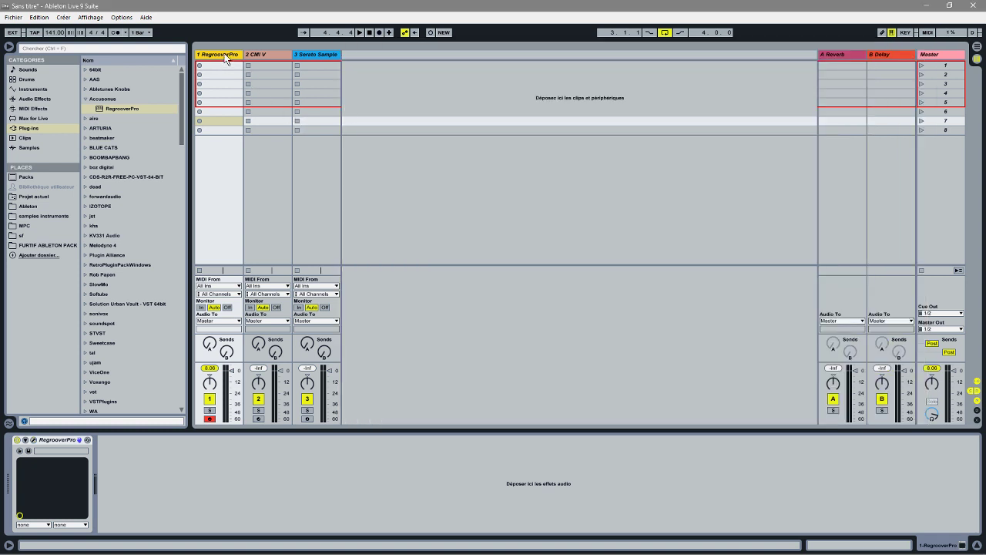
pyautogui.press('Delete')
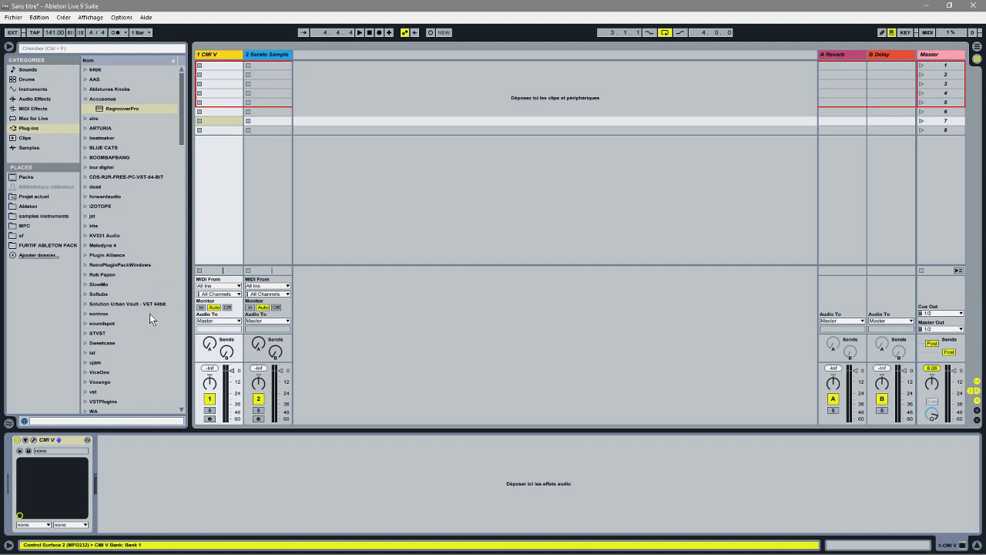
# Open the plugin window of the CMI V instrument.
pyautogui.click(33, 440)
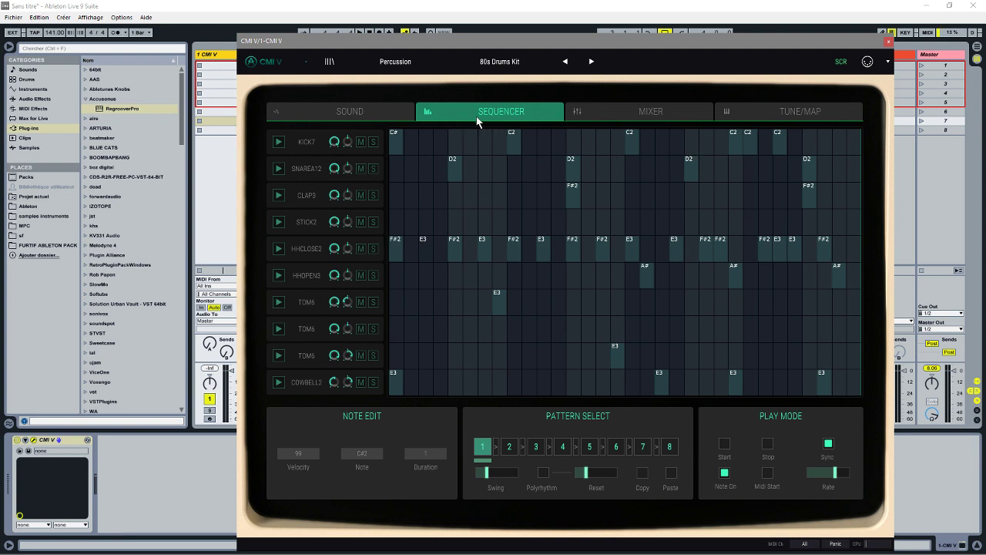
# Look through CMI V's preset categories, such as Brass, Pad, Sequence and Strings, and view the sequencer before returning to the sound page.
pyautogui.click(345, 116)
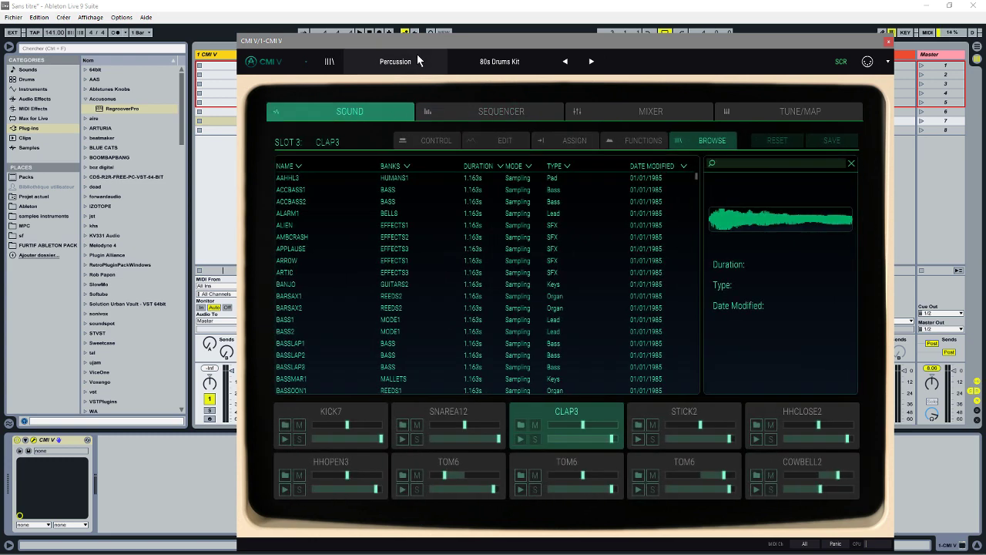
pyautogui.click(406, 65)
pyautogui.moveTo(404, 125)
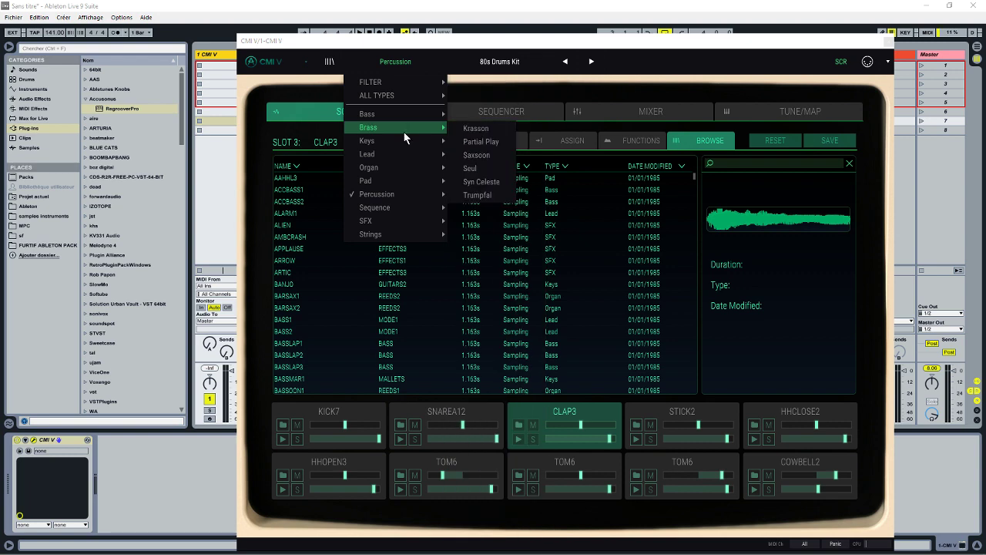
pyautogui.moveTo(405, 144)
pyautogui.moveTo(395, 176)
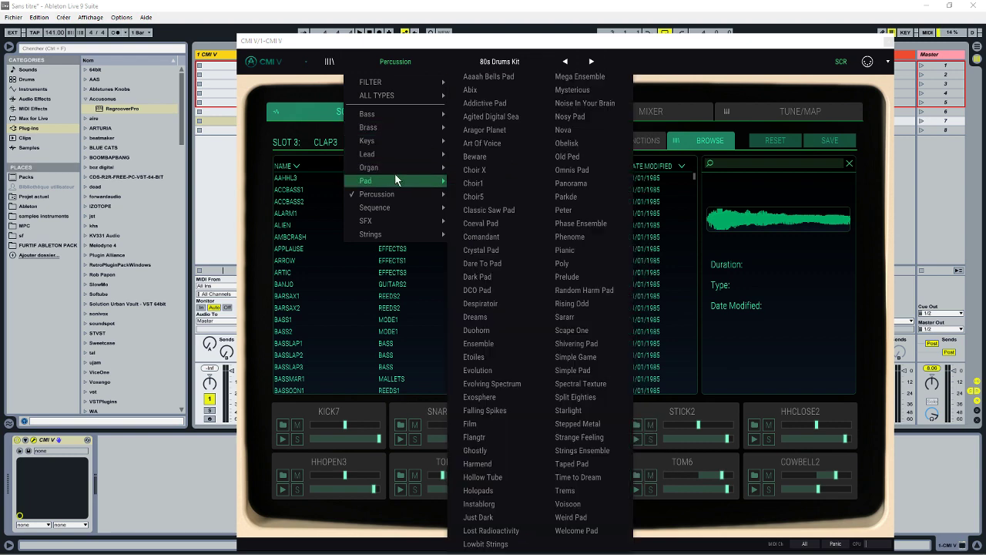
pyautogui.moveTo(396, 195)
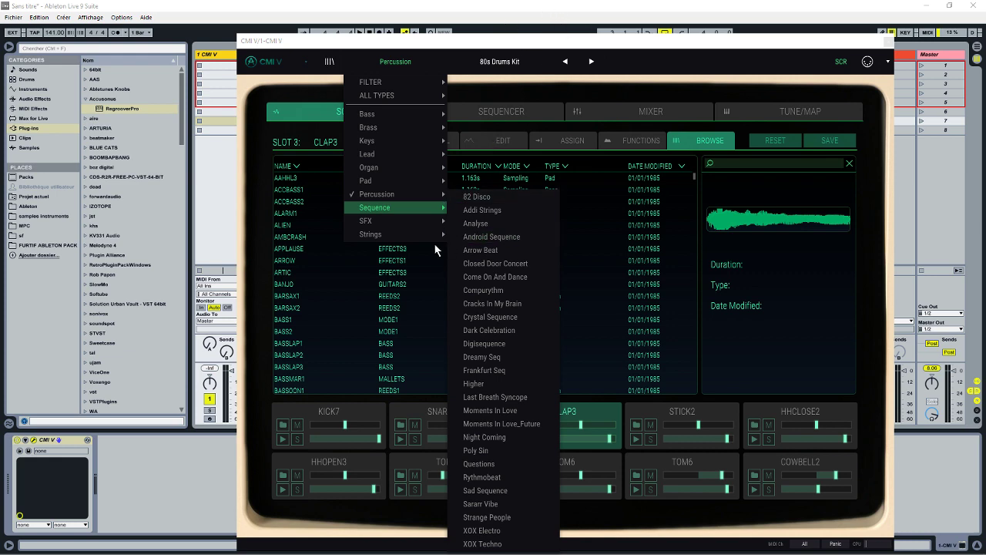
pyautogui.moveTo(414, 235)
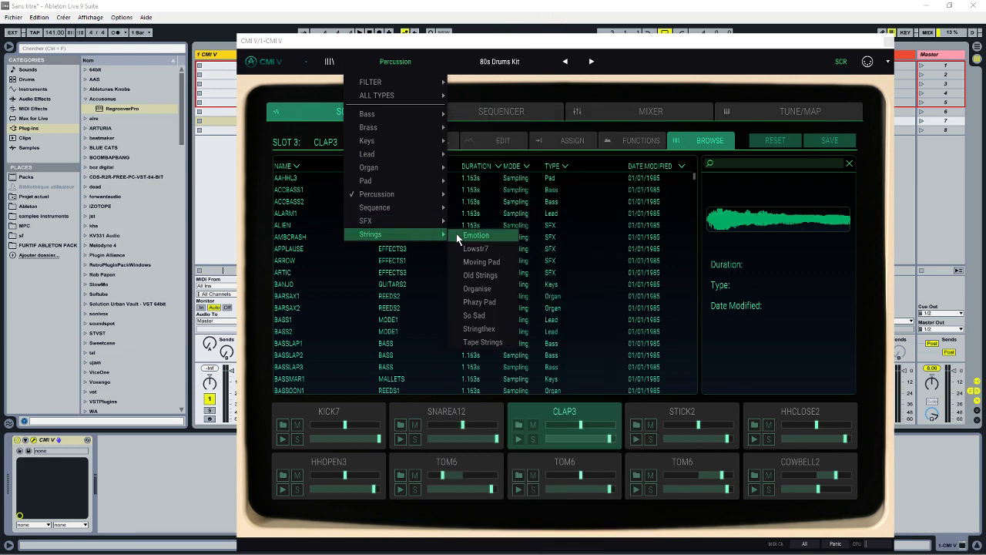
pyautogui.click(631, 75)
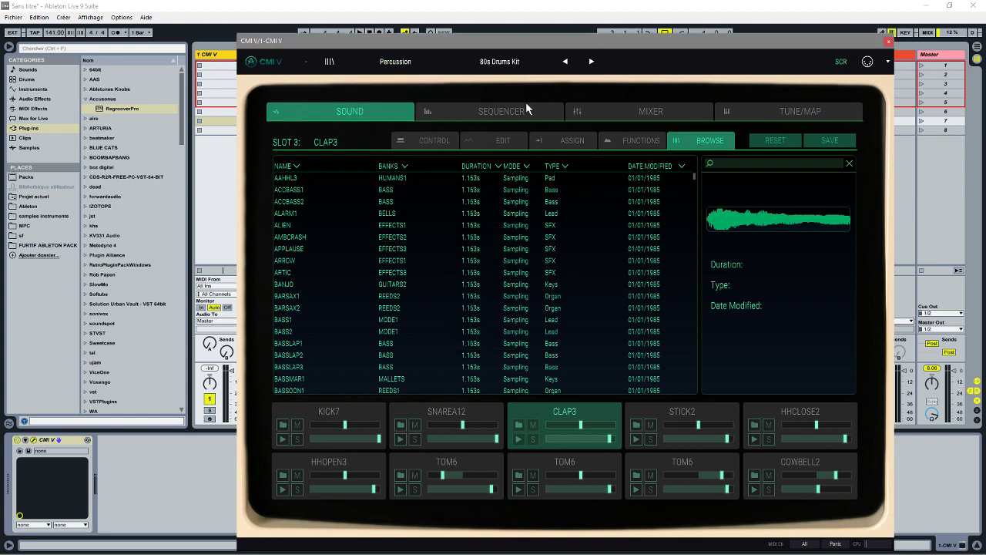
pyautogui.click(494, 110)
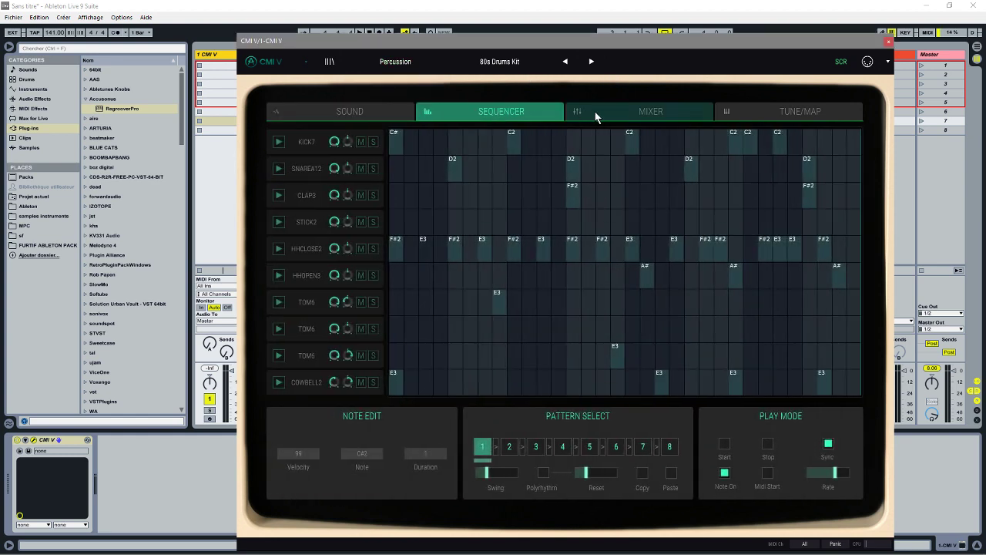
pyautogui.click(345, 110)
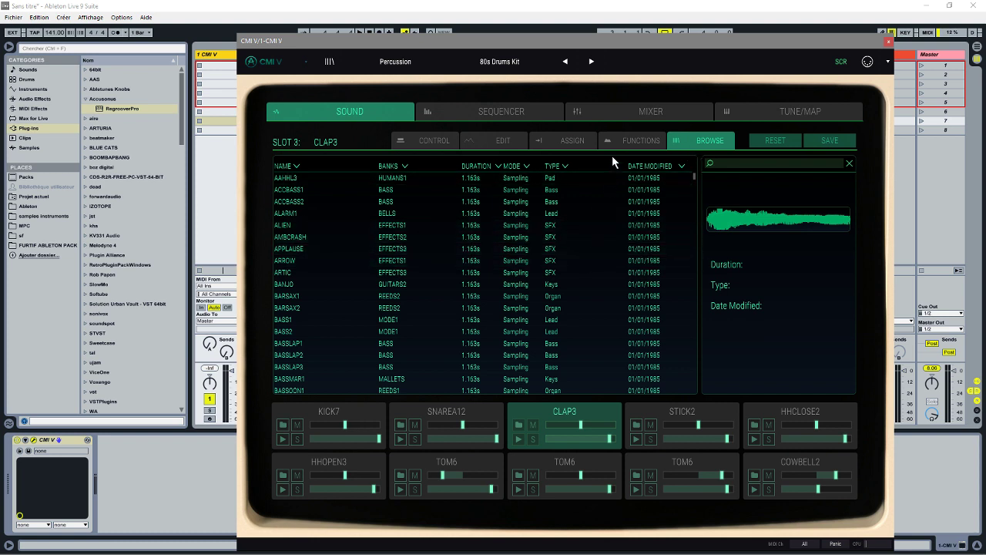
# Switch to the browser to read the CMI V product description, and return to Ableton Live.
pyautogui.moveTo(462, 553)
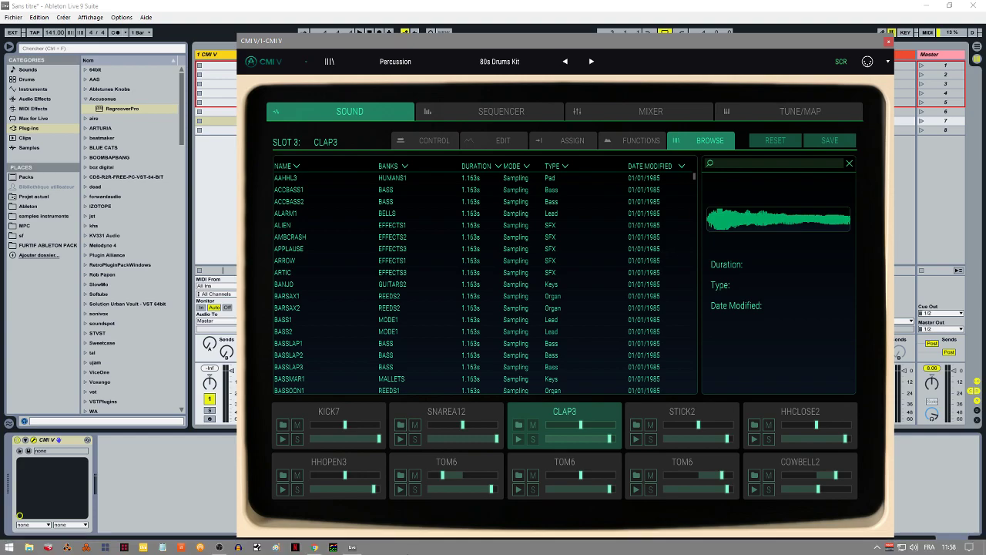
pyautogui.click(316, 548)
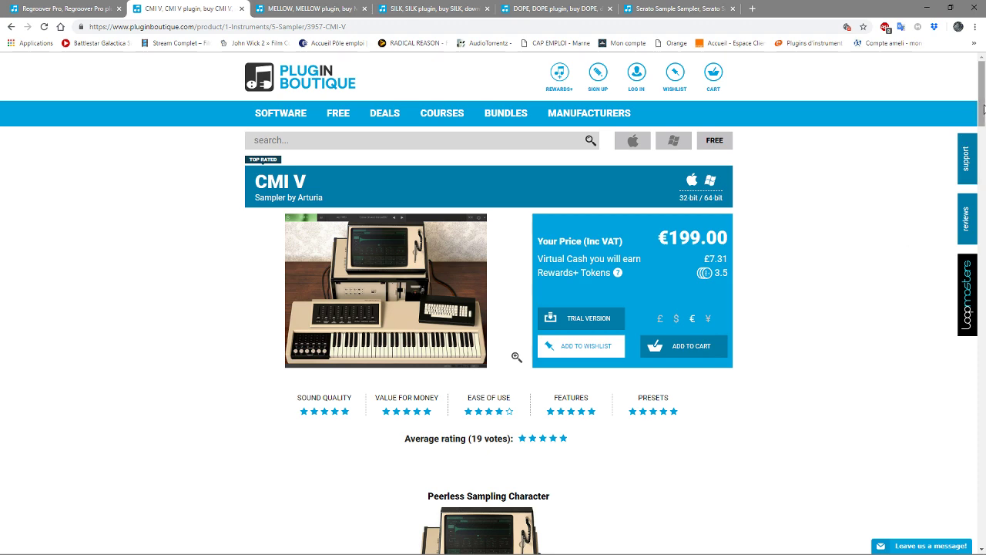
pyautogui.scroll(-3, 981, 115)
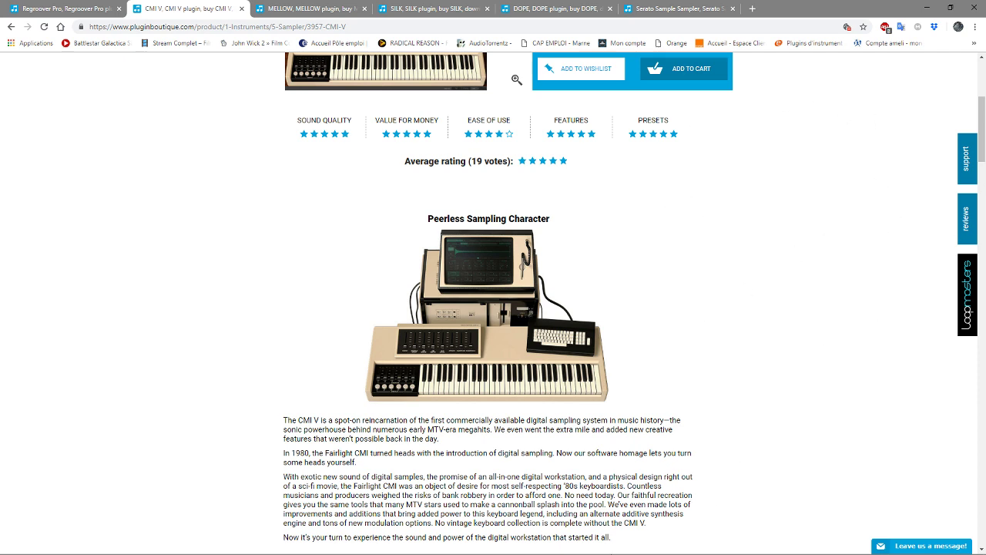
pyautogui.moveTo(555, 553)
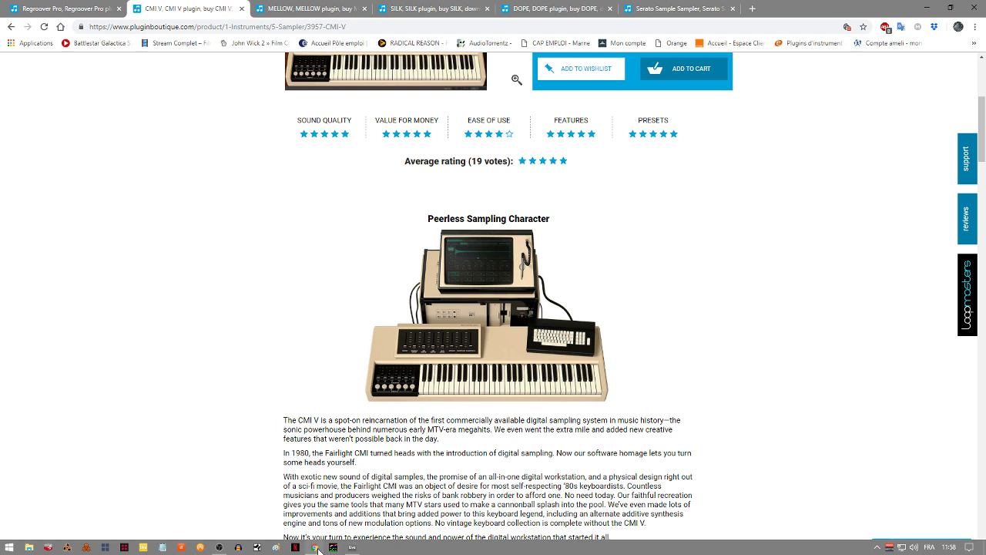
pyautogui.moveTo(316, 549)
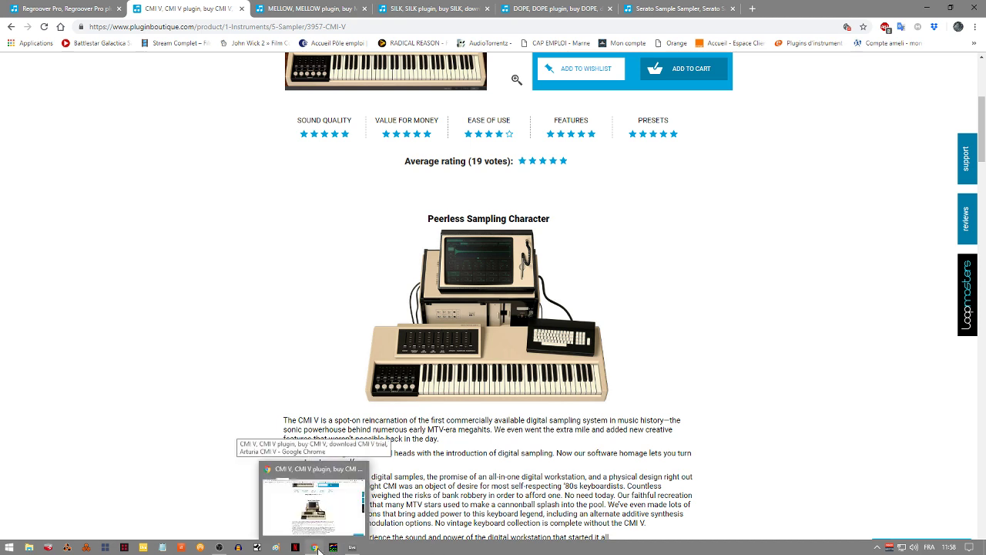
pyautogui.moveTo(352, 549)
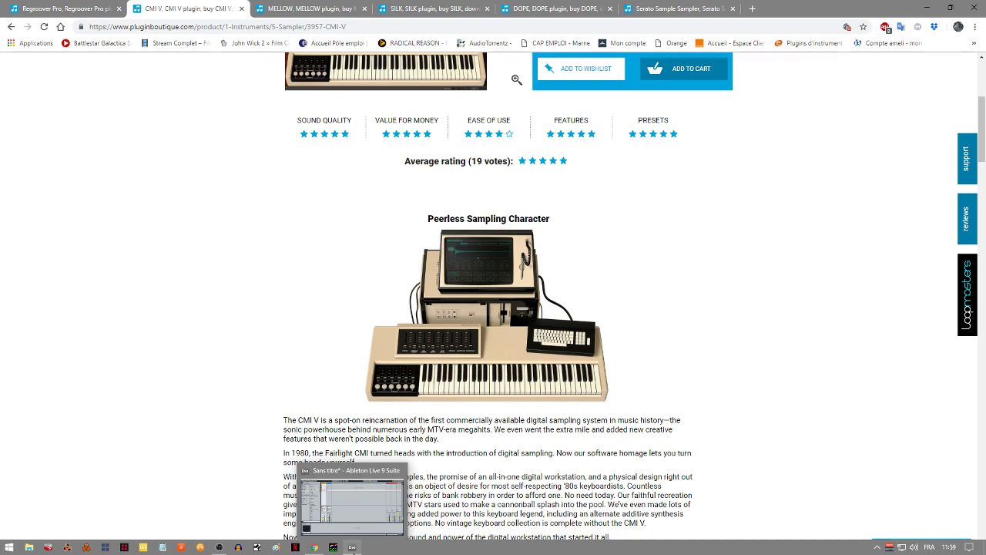
pyautogui.click(352, 549)
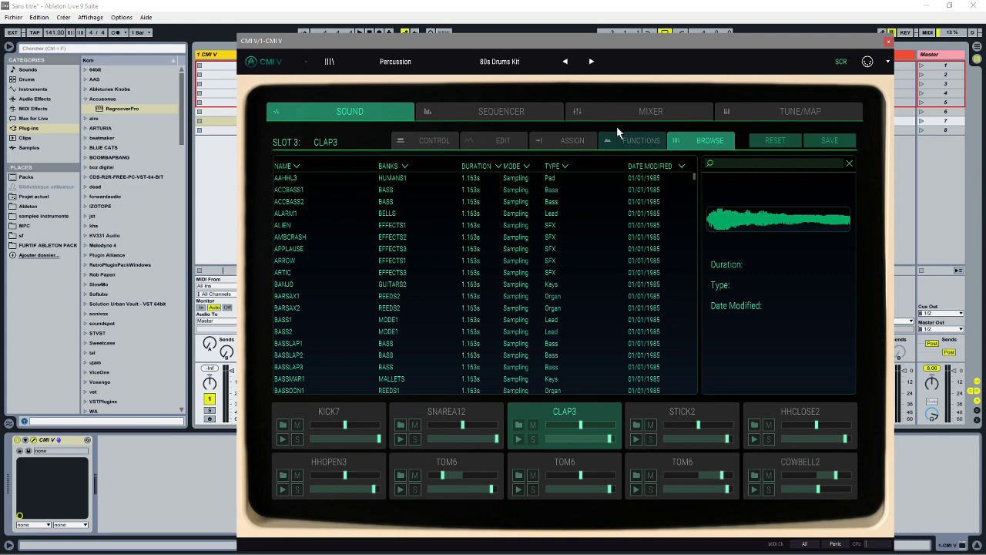
# Set the sequencer's play mode to Midi Start and audition the 80s Drums Kit pattern with Ableton's transport.
pyautogui.click(503, 112)
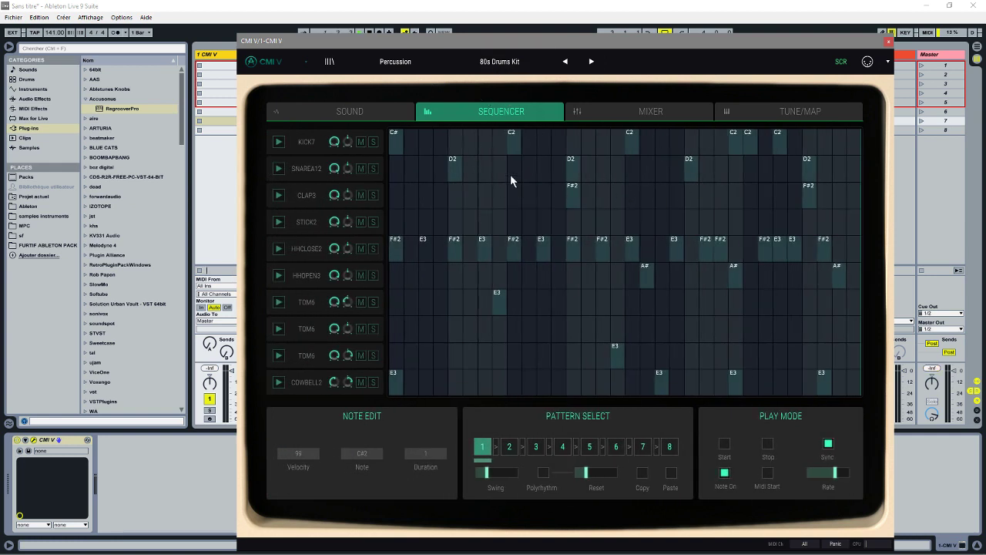
pyautogui.click(213, 183)
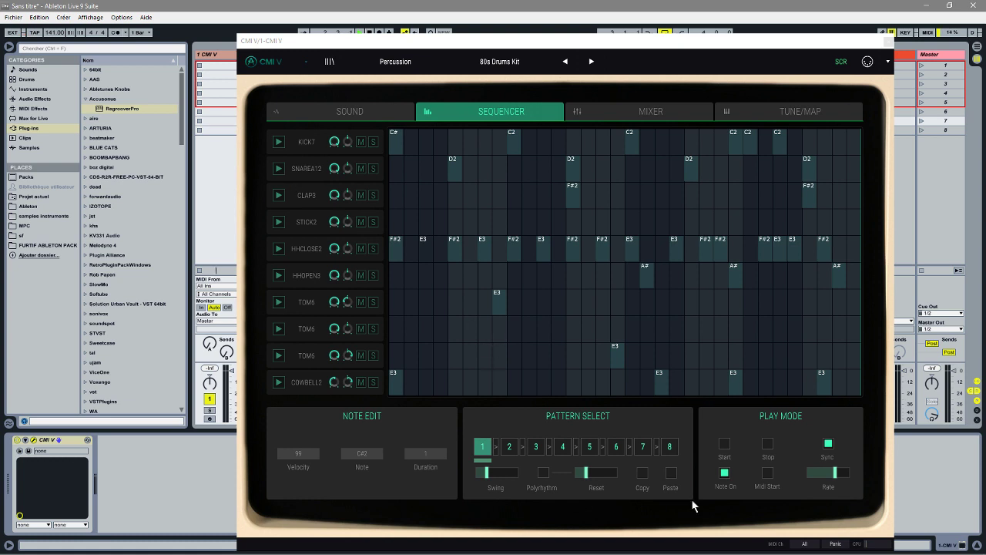
pyautogui.click(767, 473)
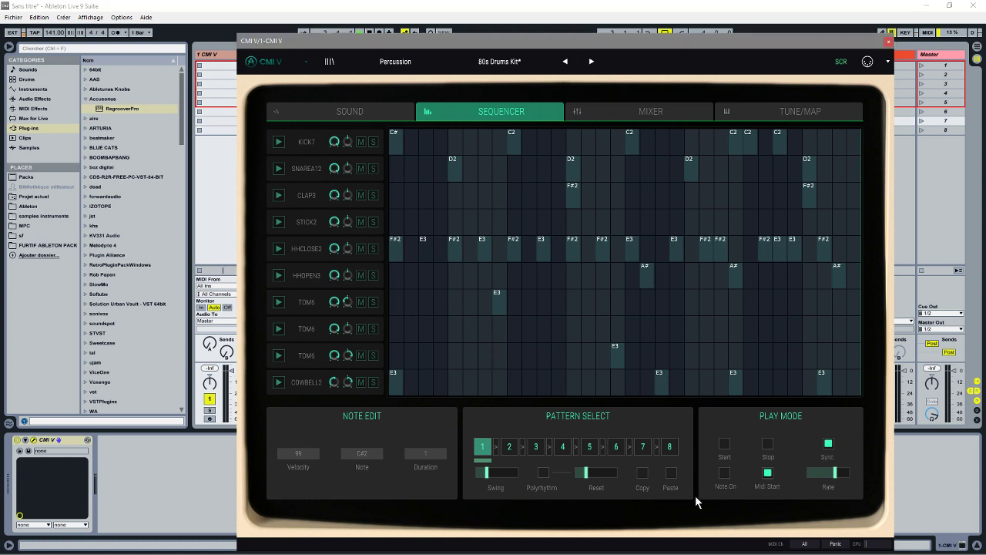
pyautogui.click(217, 186)
pyautogui.press('space')
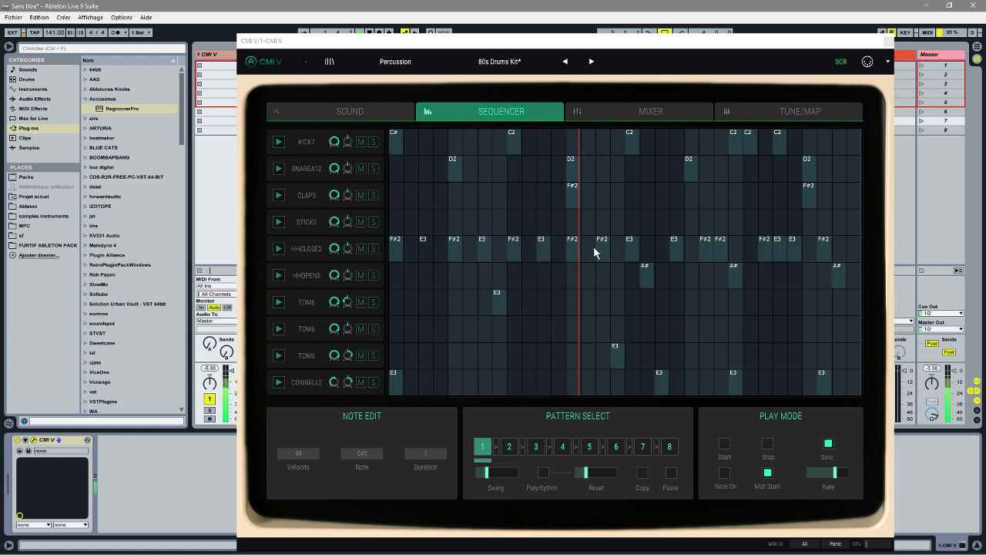
pyautogui.press('space')
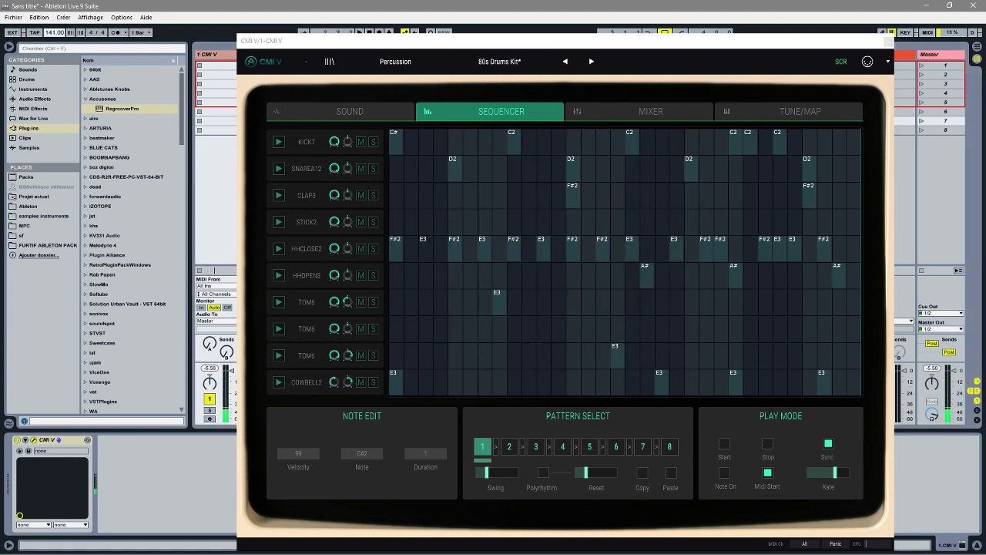
# Set the project tempo to 85 BPM, play the drum pattern again and return the sequencer's play mode to Note On.
pyautogui.moveTo(54, 32)
pyautogui.mouseDown()
pyautogui.moveTo(55, 69)
pyautogui.moveTo(52, 35)
pyautogui.mouseUp()
pyautogui.press('space')
pyautogui.click(724, 474)
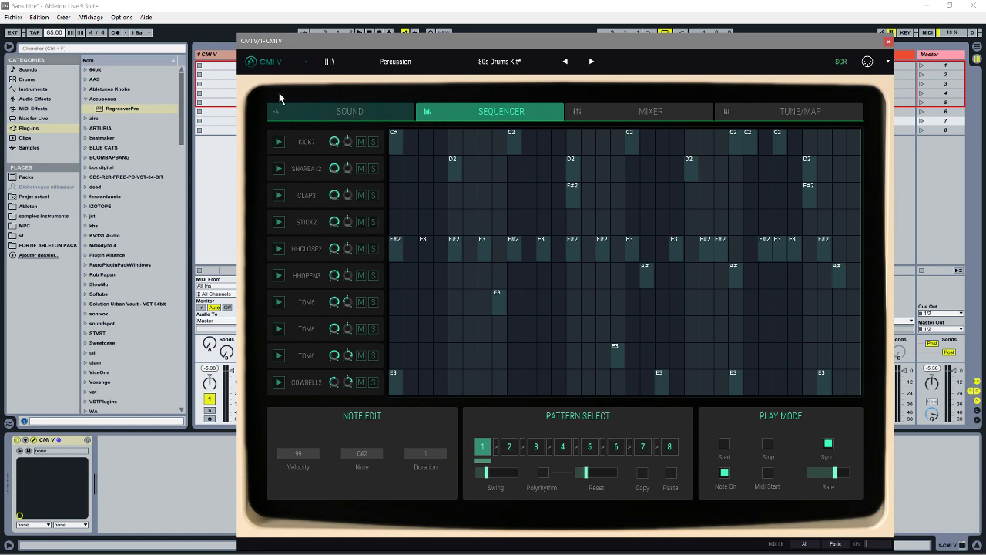
# Load the Bigbass preset from the Bass category and show the sound's control page.
pyautogui.click(333, 114)
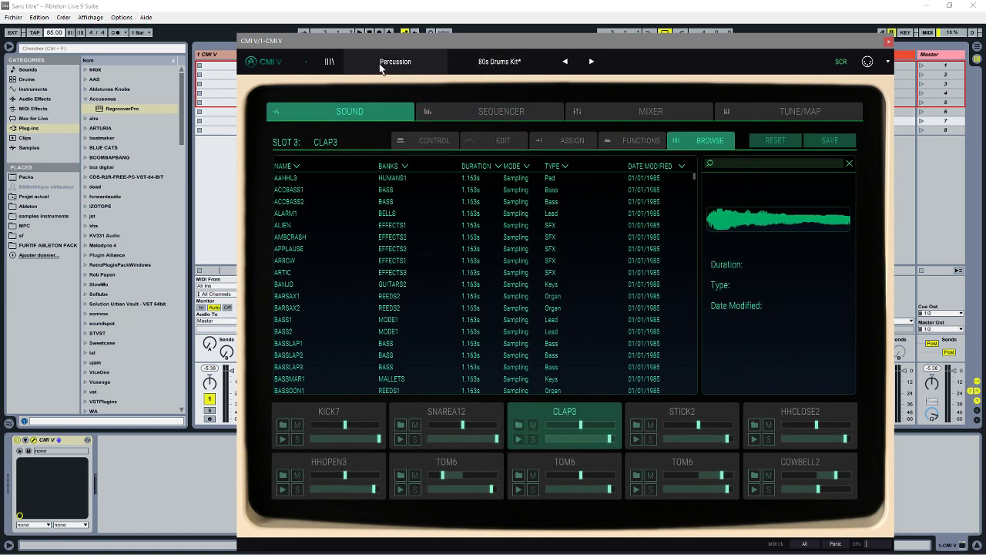
pyautogui.click(378, 61)
pyautogui.moveTo(402, 116)
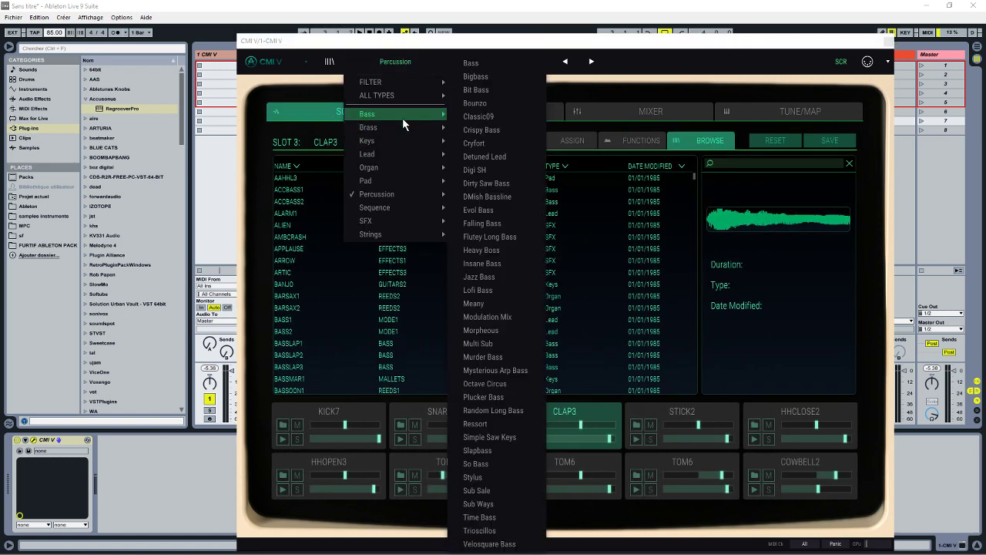
pyautogui.click(478, 77)
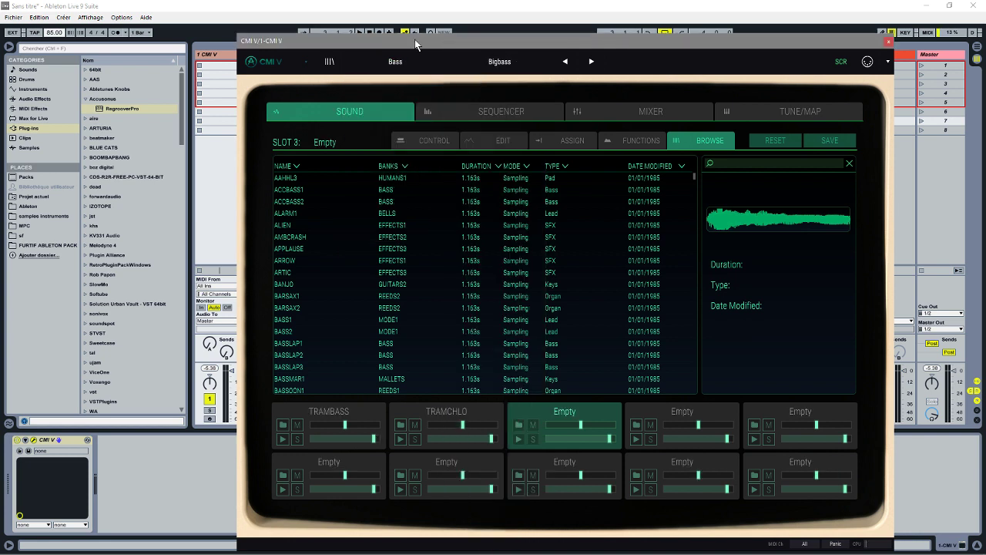
pyautogui.click(439, 143)
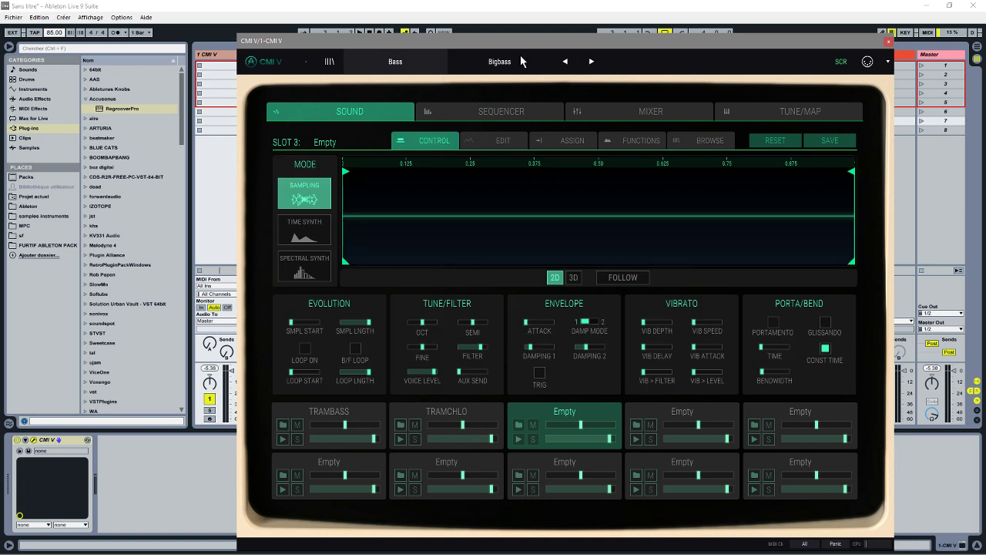
# Arm the CMI V track for recording and audition the following bass presets: Bit Bass, Bounzo and Classic09.
pyautogui.click(593, 62)
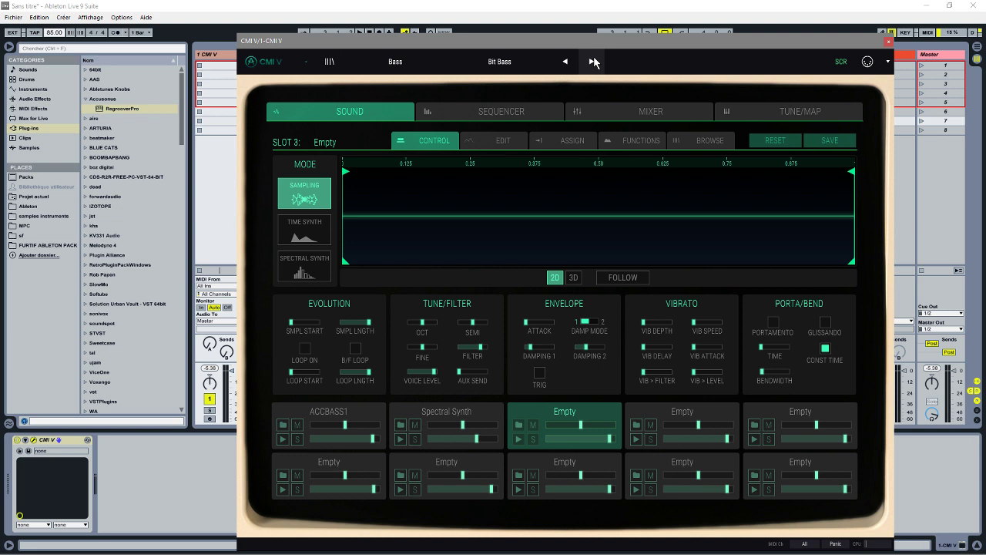
pyautogui.click(212, 419)
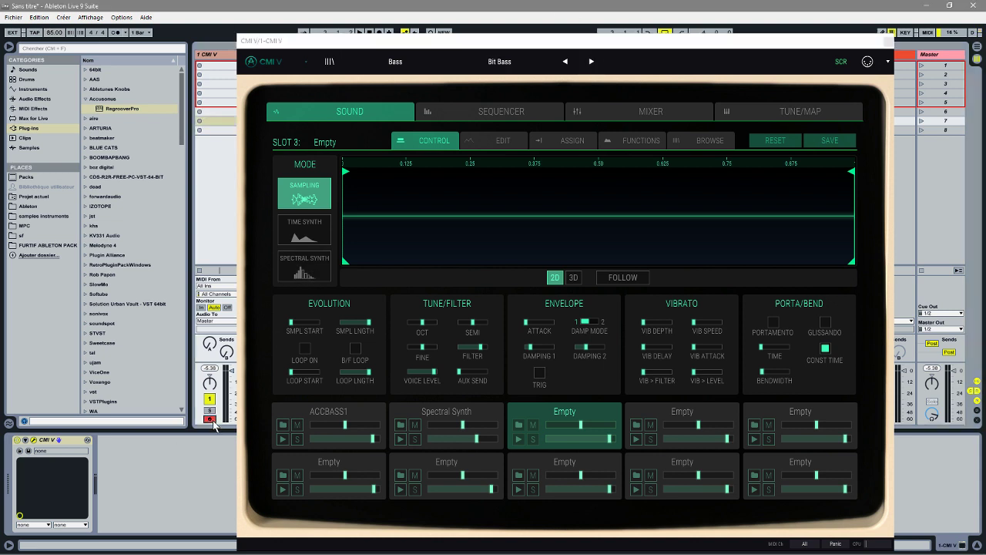
pyautogui.click(591, 61)
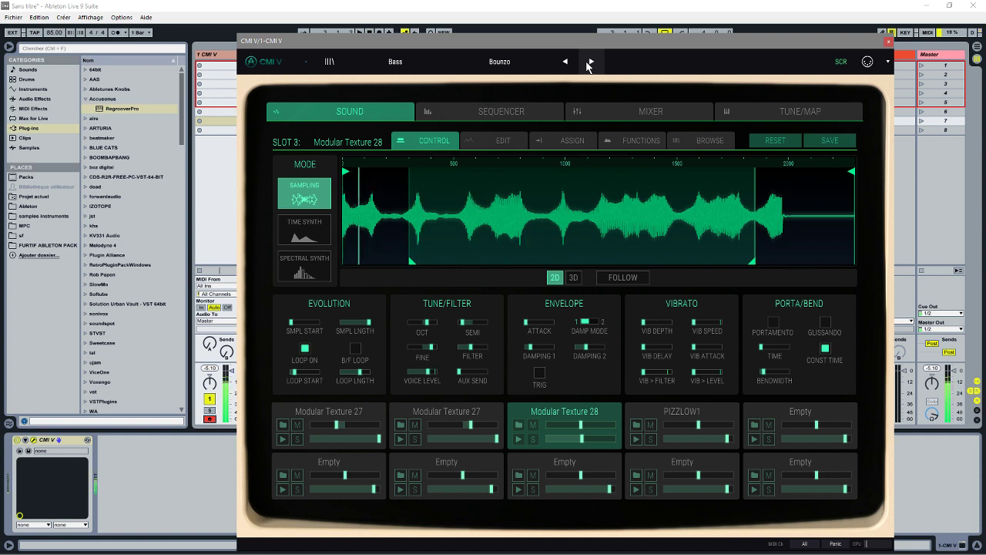
pyautogui.click(591, 62)
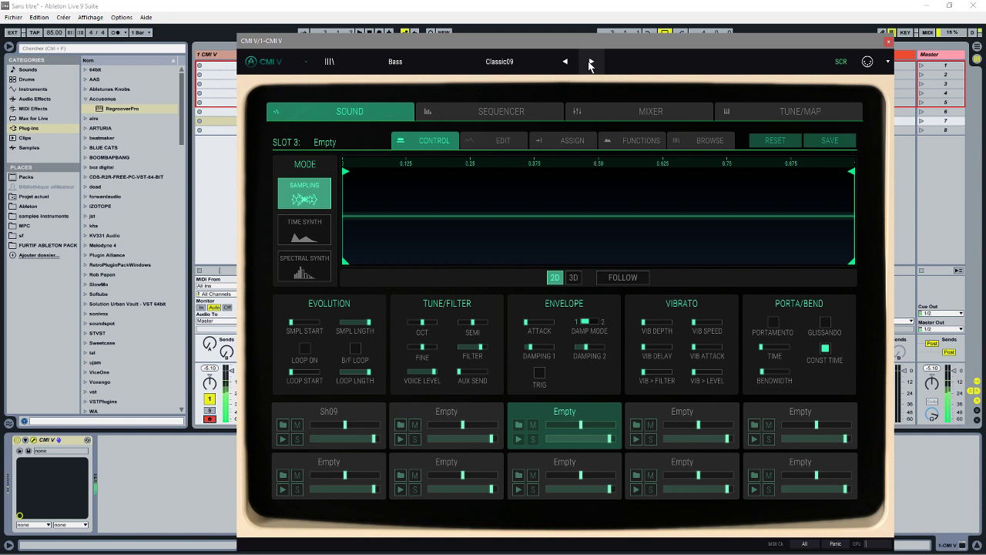
# Load the Falling Bass preset from the Bass category.
pyautogui.click(418, 64)
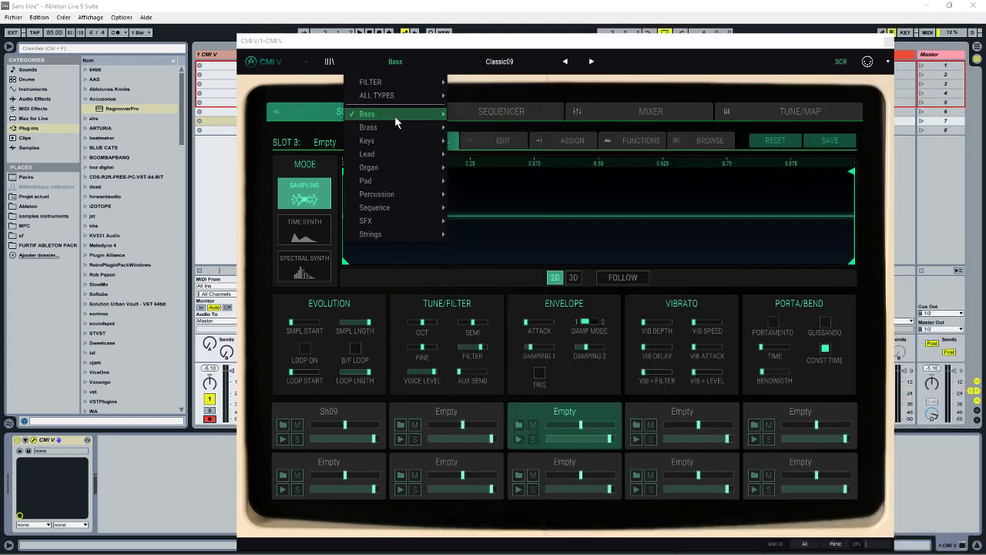
pyautogui.moveTo(394, 115)
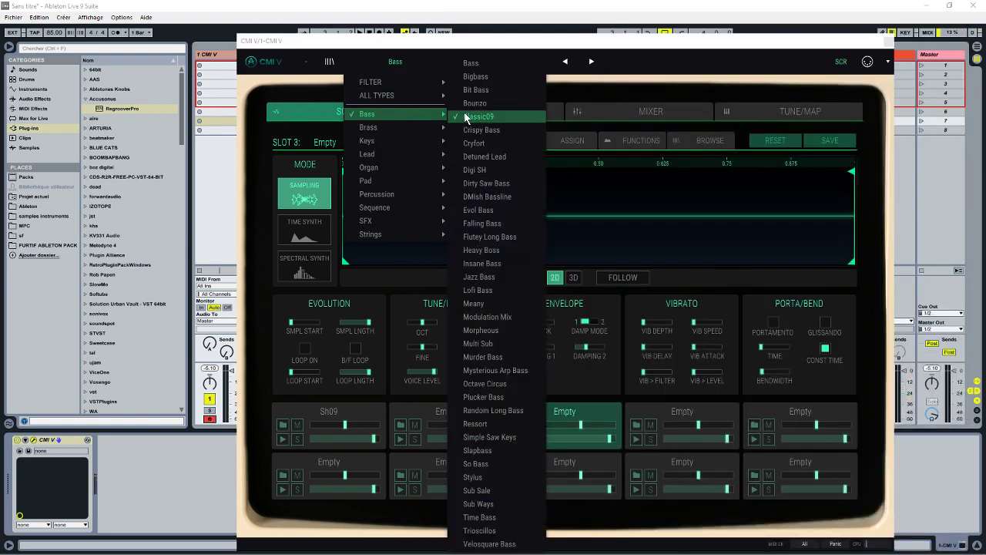
pyautogui.click(487, 225)
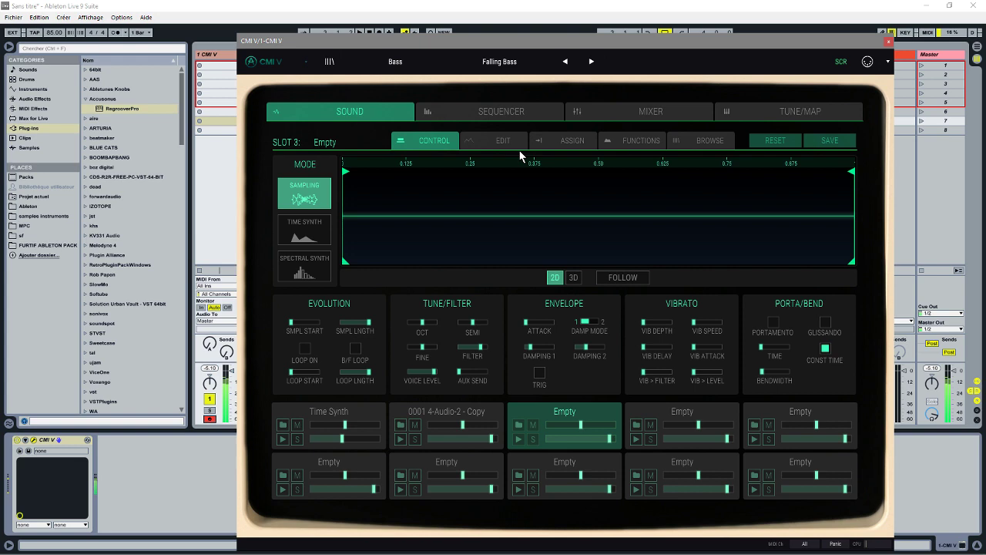
# View the mixer and sequencer pages of the Falling Bass preset and return to the sound page.
pyautogui.click(608, 112)
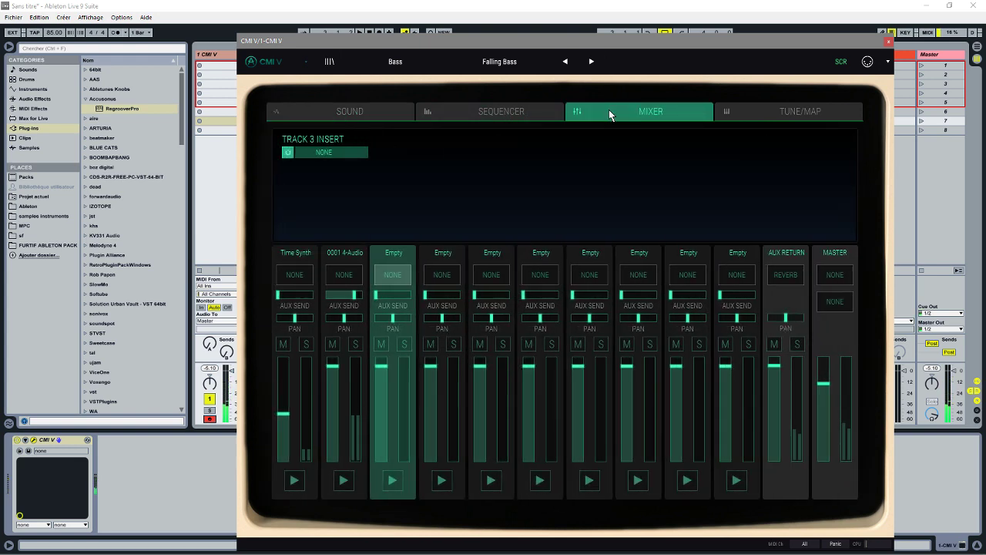
pyautogui.click(526, 116)
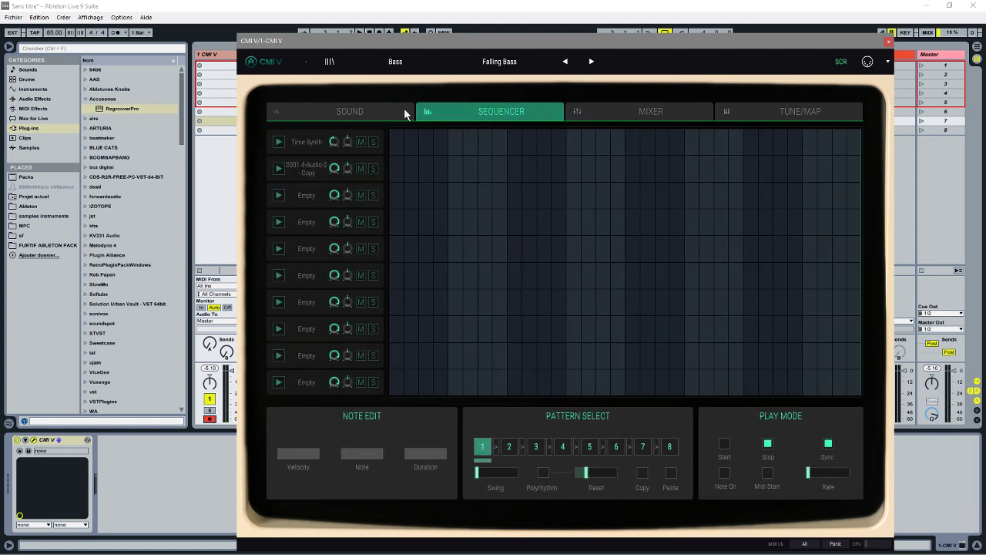
pyautogui.click(385, 108)
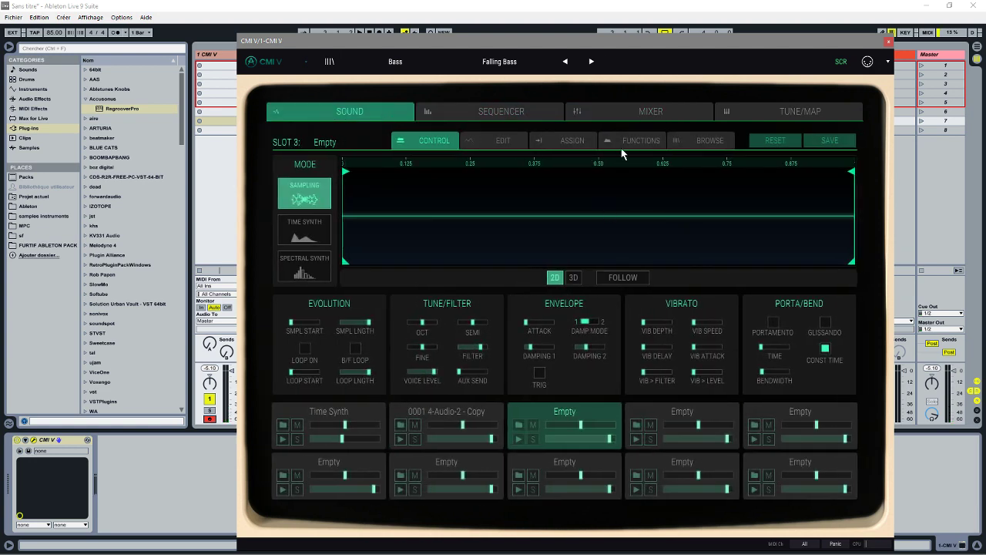
# View the edit, assign, functions and browse pages for the empty sound slot 3.
pyautogui.click(487, 141)
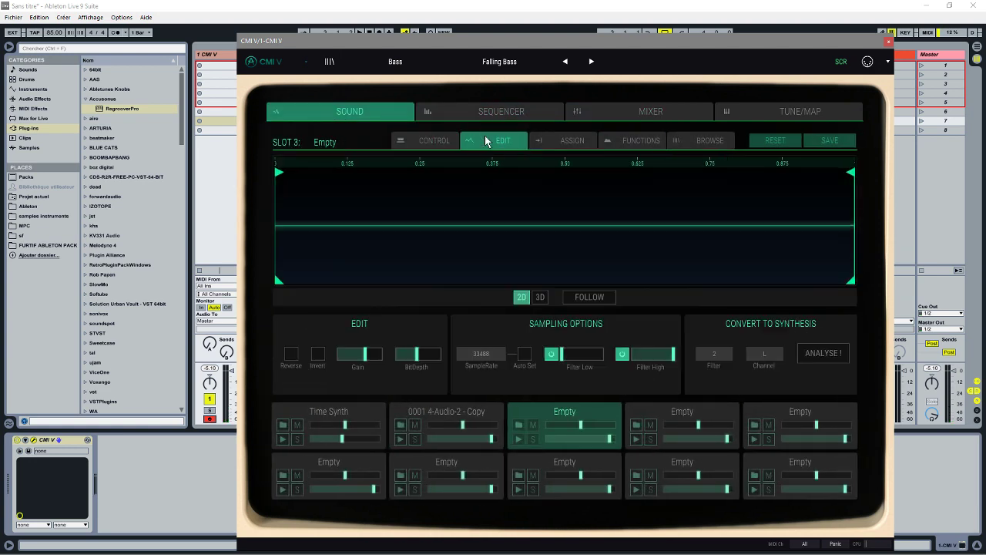
pyautogui.click(560, 140)
pyautogui.click(636, 145)
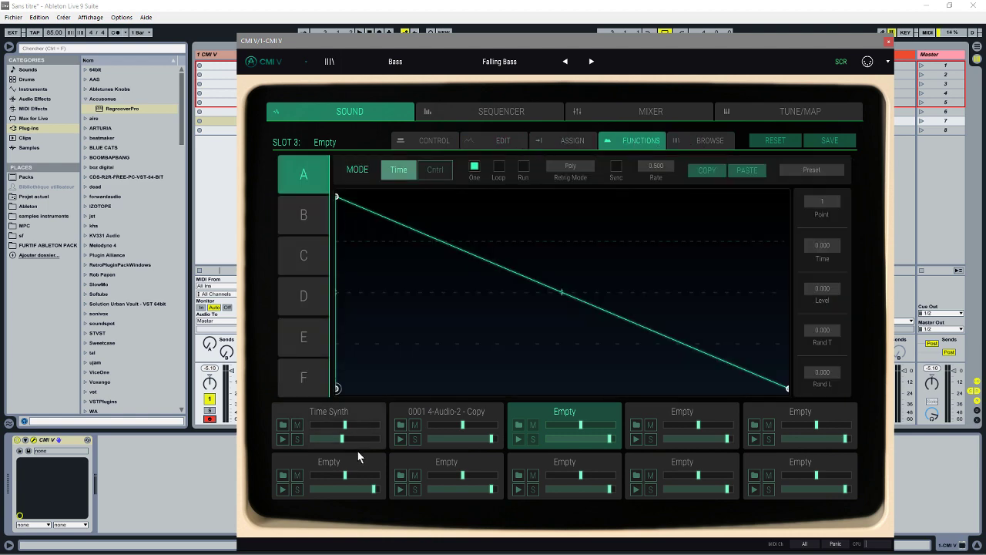
pyautogui.click(714, 143)
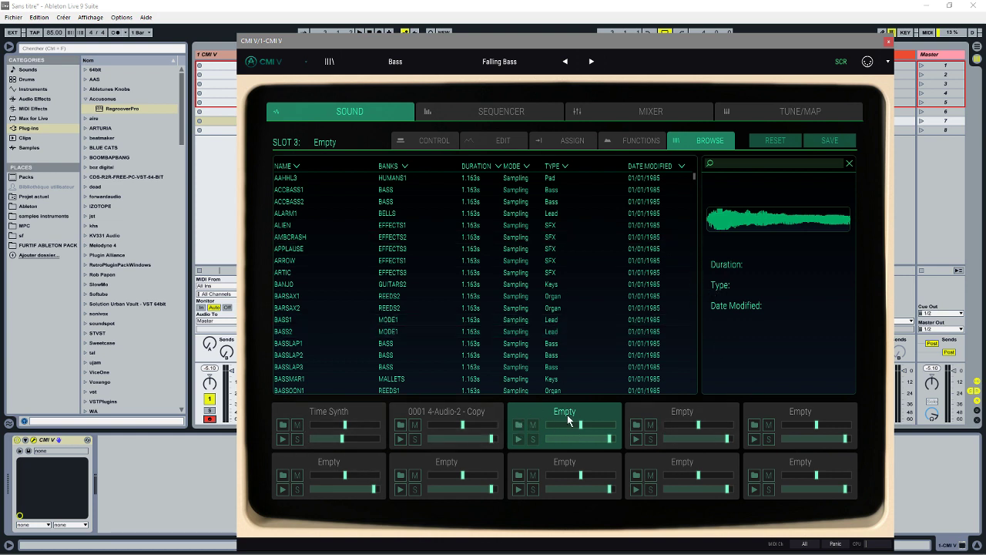
# Open and dismiss the sample file chooser for slot 3, and return CMI V to its full instrument view.
pyautogui.click(522, 427)
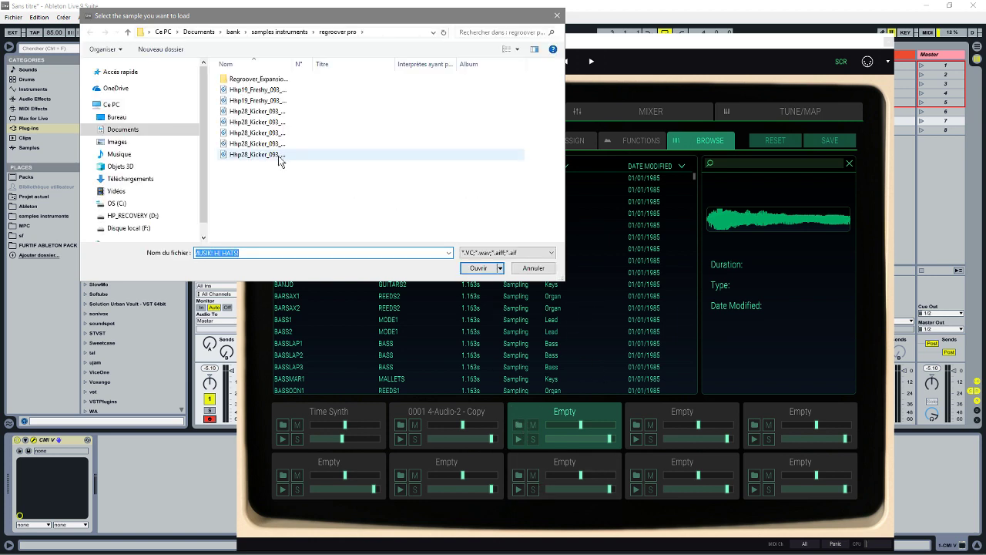
pyautogui.click(557, 14)
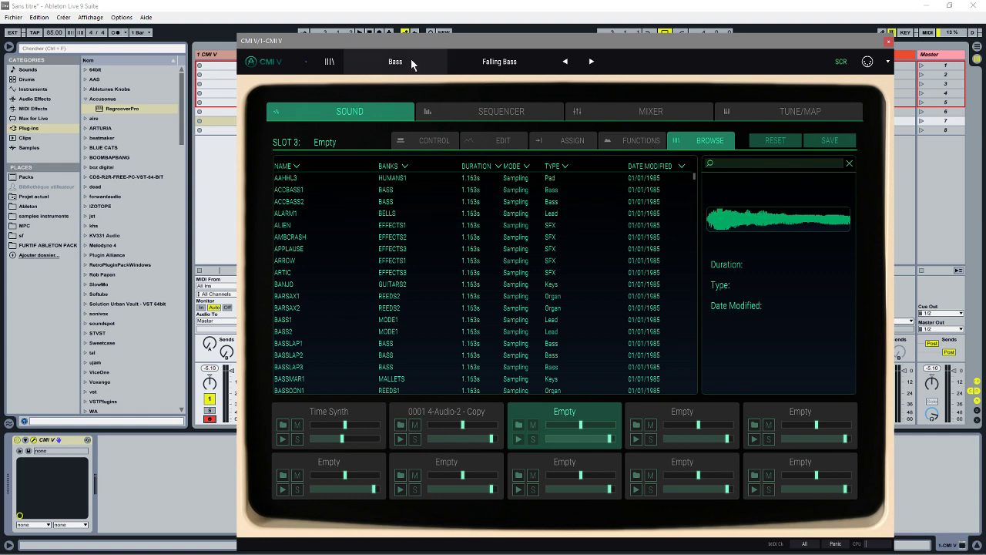
pyautogui.click(842, 62)
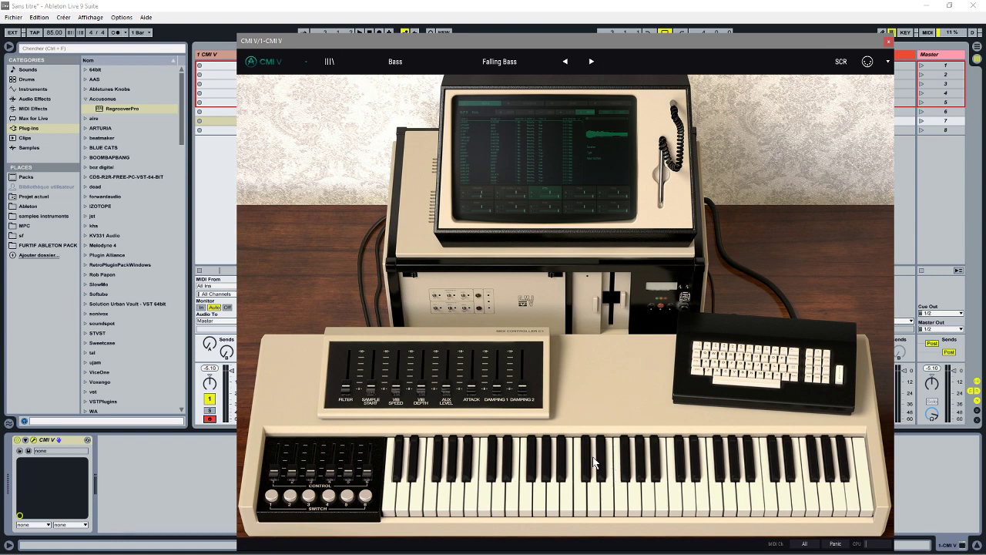
# Switch to the browser, check the price at the head of Plugin Boutique's CMI V page, and return to Ableton Live.
pyautogui.moveTo(239, 549)
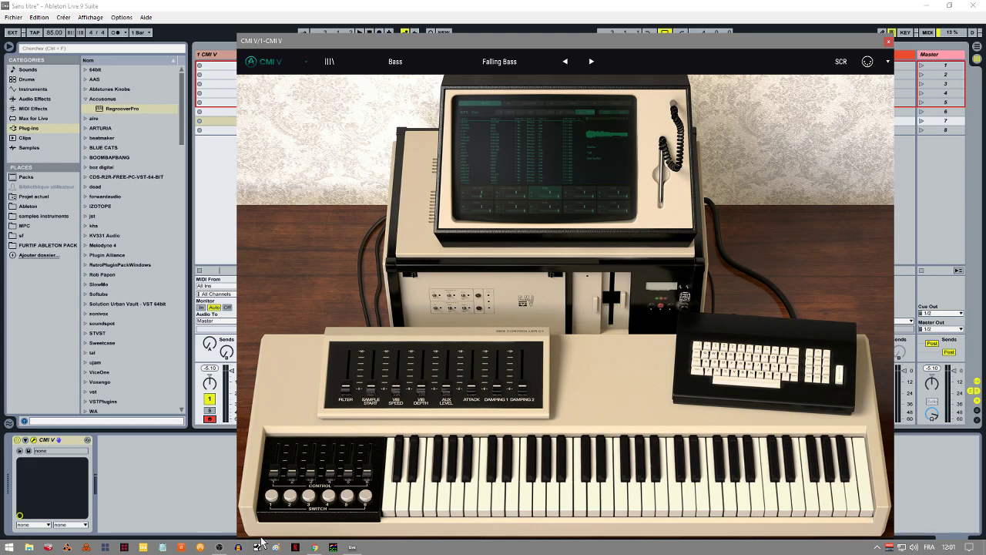
pyautogui.click(314, 547)
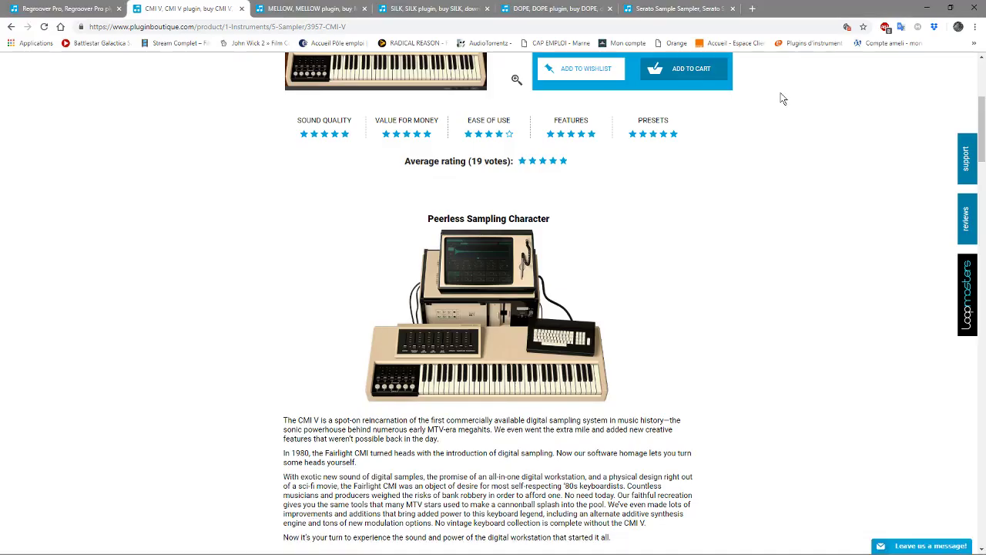
pyautogui.moveTo(981, 135); pyautogui.dragTo(981, 84)
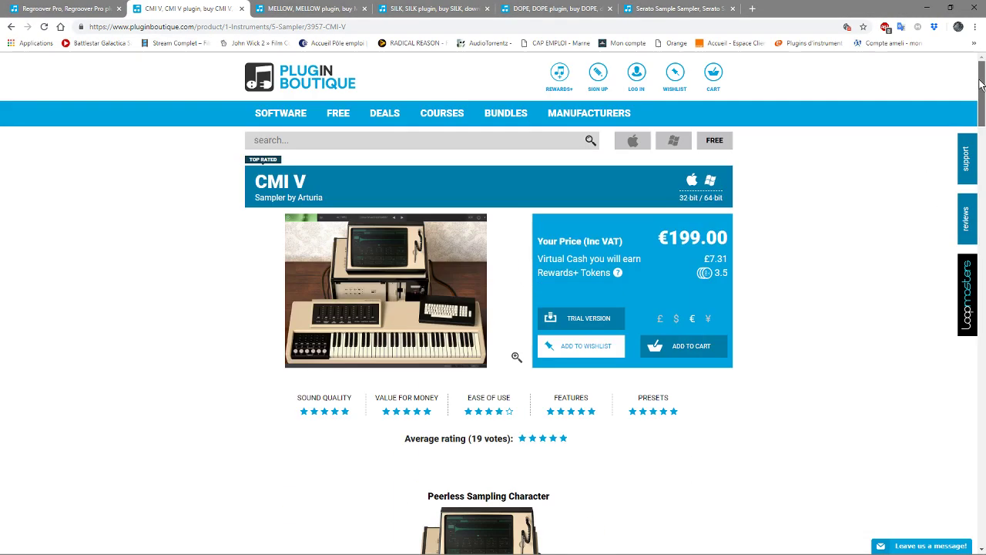
pyautogui.moveTo(429, 309)
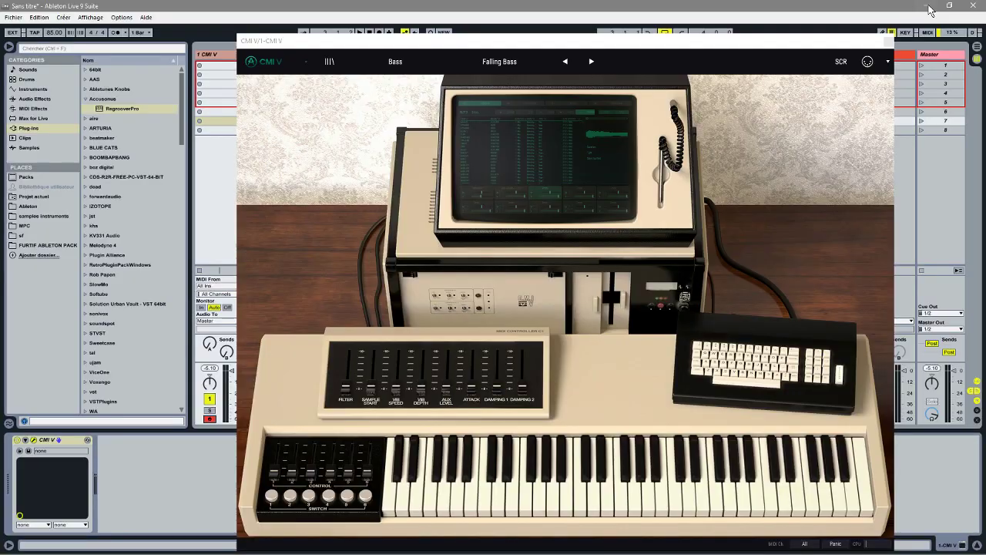
pyautogui.click(927, 8)
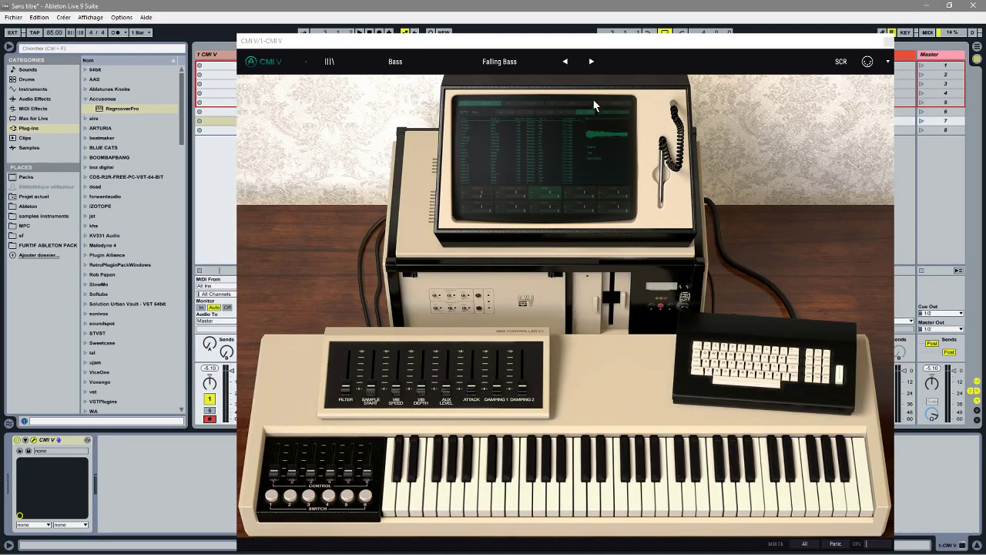
# Close the CMI V plugin window and delete the CMI V track.
pyautogui.click(889, 40)
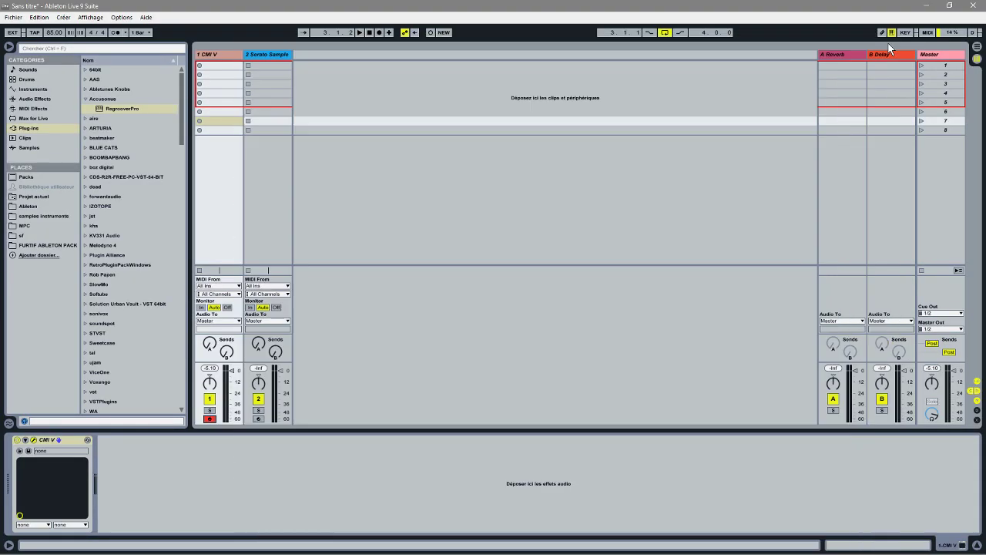
pyautogui.click(204, 54)
pyautogui.press('Delete')
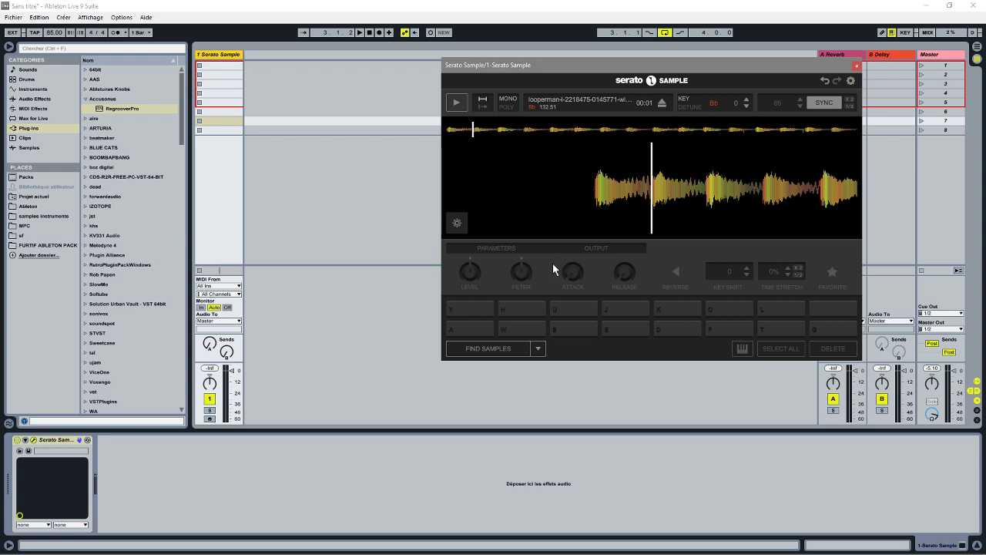
# Move the Serato Sample playhead back to the very start of the loaded loop.
pyautogui.moveTo(622, 221)
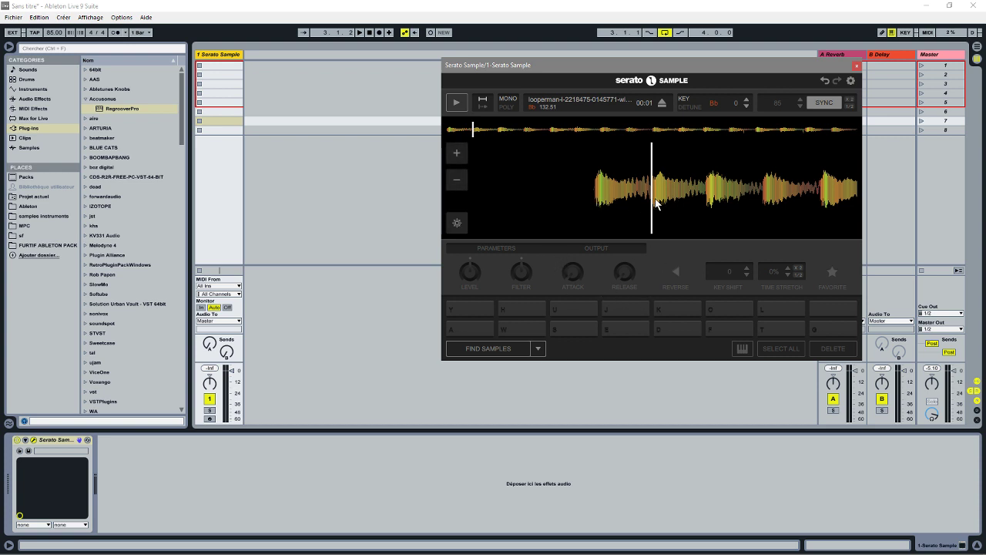
pyautogui.moveTo(597, 196); pyautogui.dragTo(655, 196)
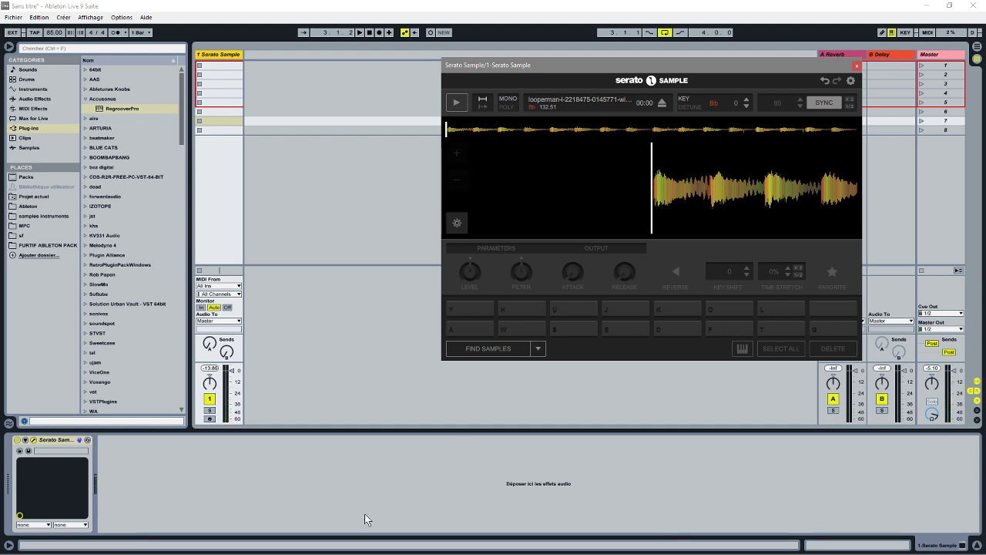
# Switch to the browser, view Plugin Boutique's Serato Sample product page, and return to Ableton Live.
pyautogui.click(315, 547)
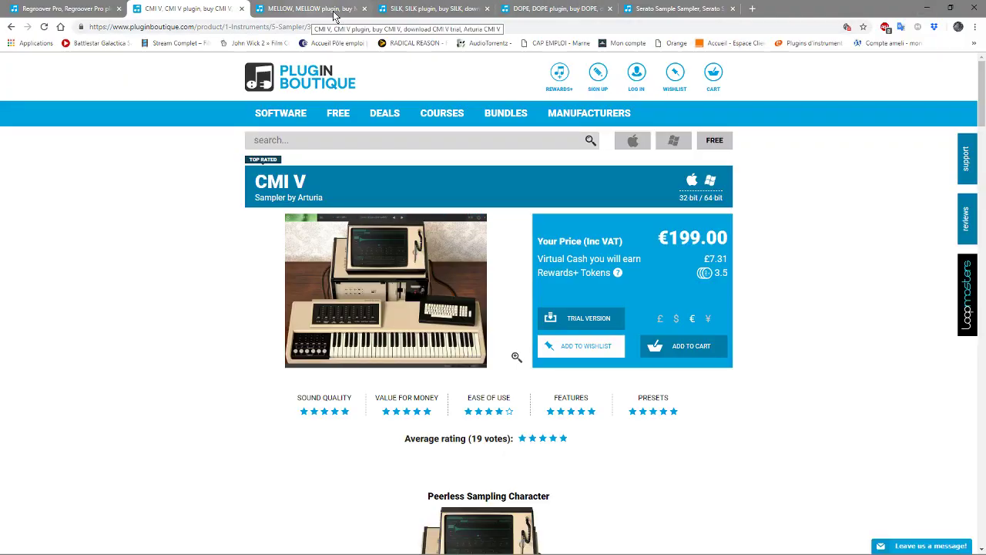
pyautogui.click(702, 9)
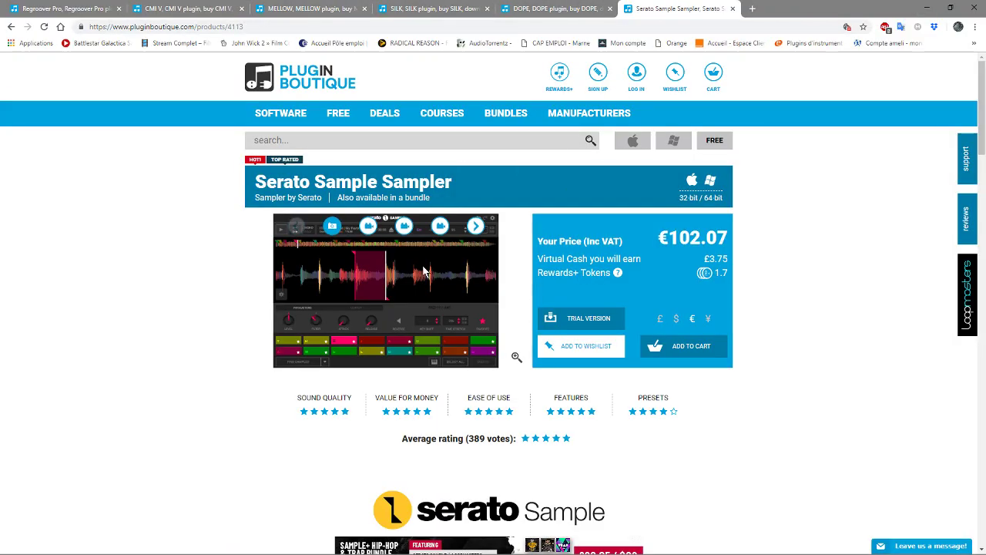
pyautogui.click(927, 7)
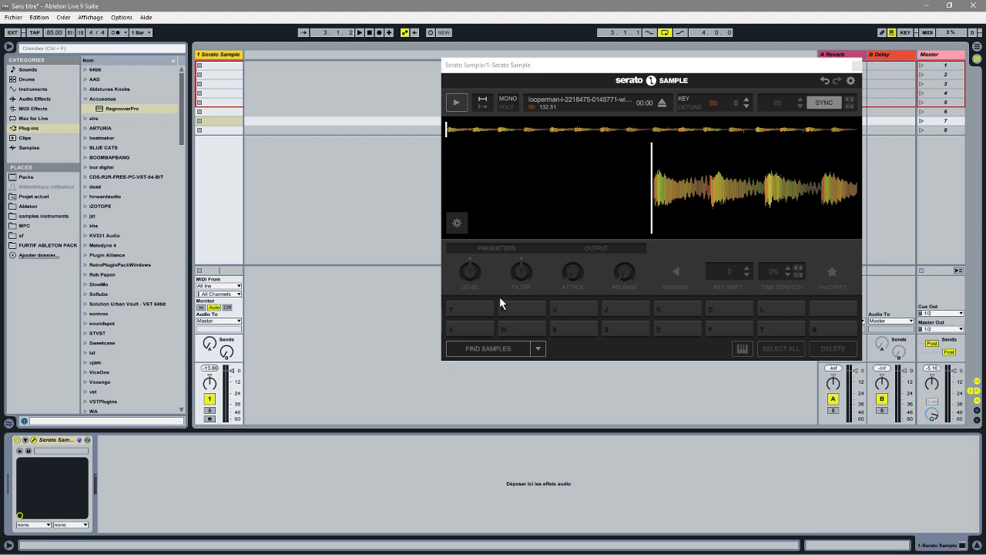
# Assign the loop's start to pad A and the attack of the hit at about 1 second to pad W.
pyautogui.click(464, 328)
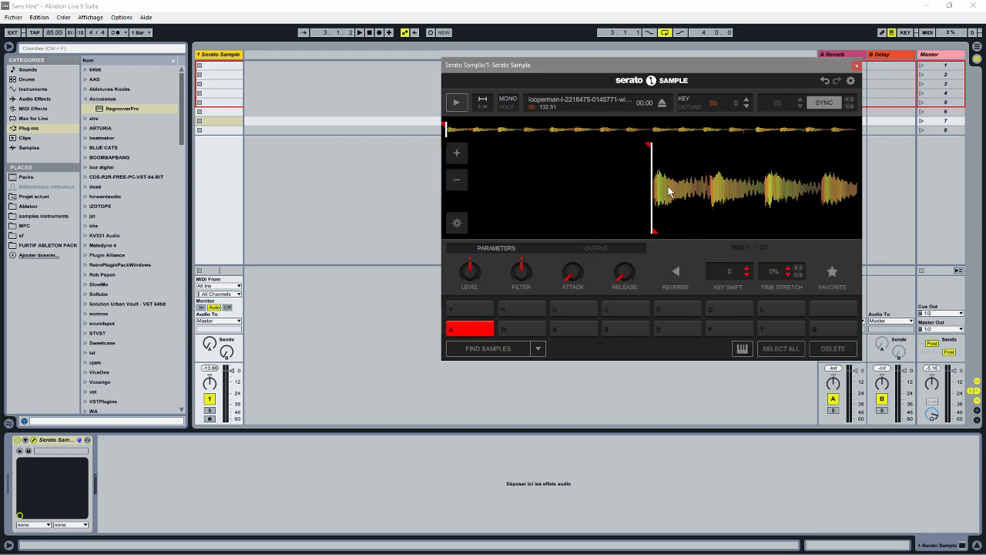
pyautogui.moveTo(736, 188); pyautogui.dragTo(689, 198)
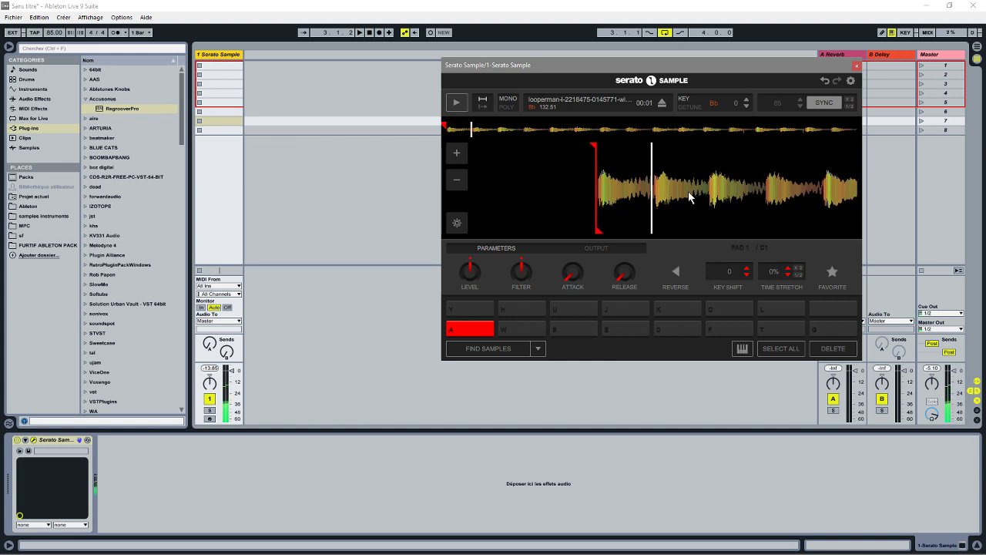
pyautogui.click(456, 151)
pyautogui.click(456, 152)
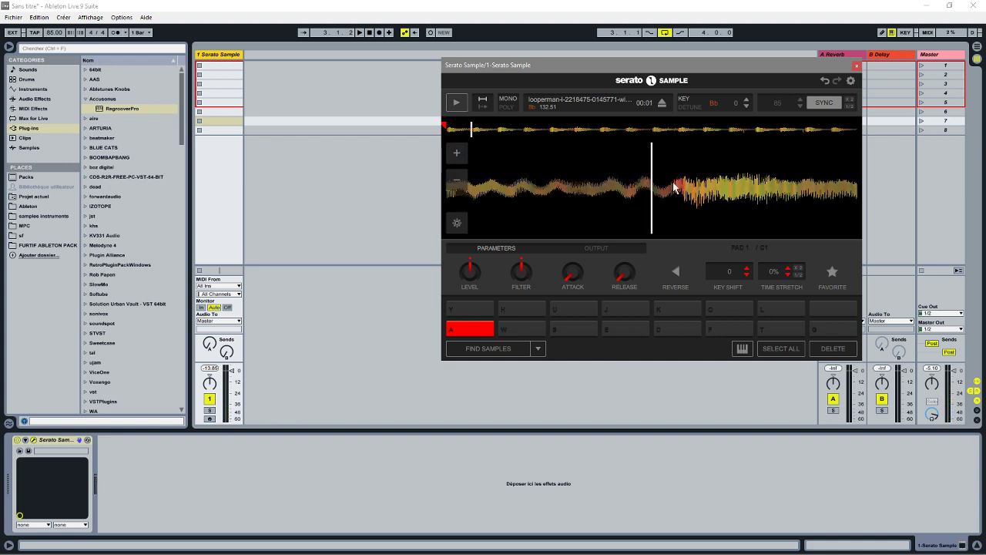
pyautogui.click(456, 179)
pyautogui.click(456, 179)
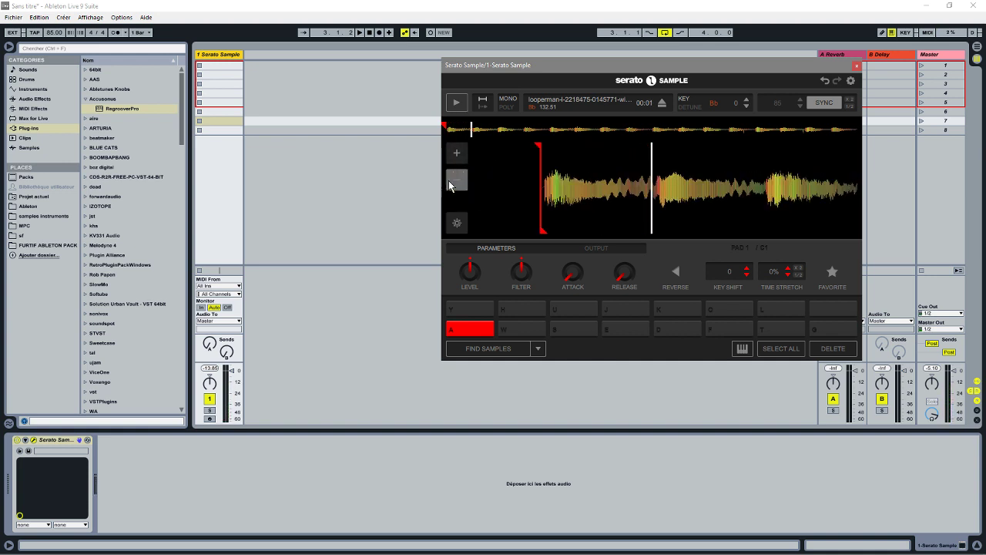
pyautogui.moveTo(726, 183); pyautogui.dragTo(718, 184)
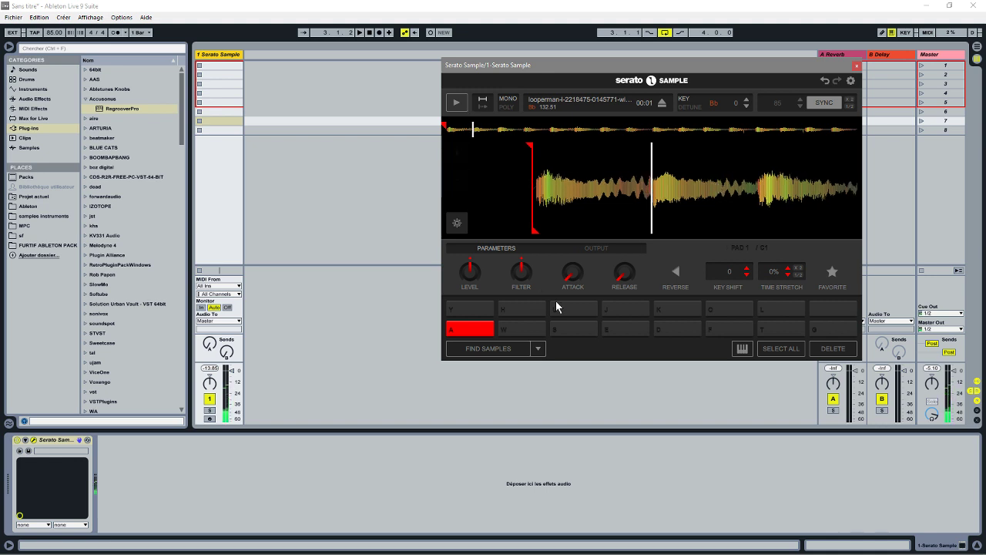
pyautogui.click(523, 327)
# Assign the loop's hits at about 3, 4 and 6 seconds to pads S, E and D.
pyautogui.moveTo(768, 204); pyautogui.dragTo(662, 204)
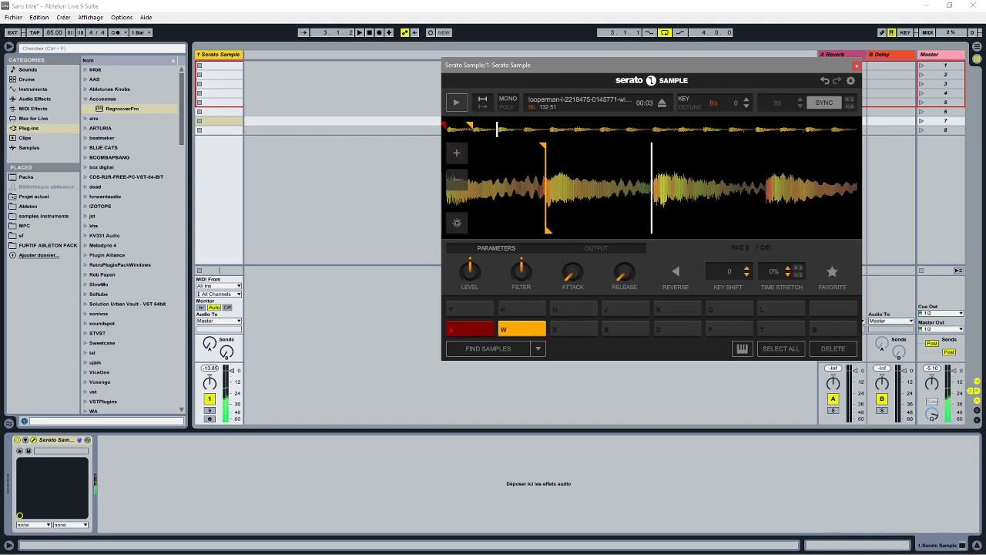
pyautogui.click(571, 328)
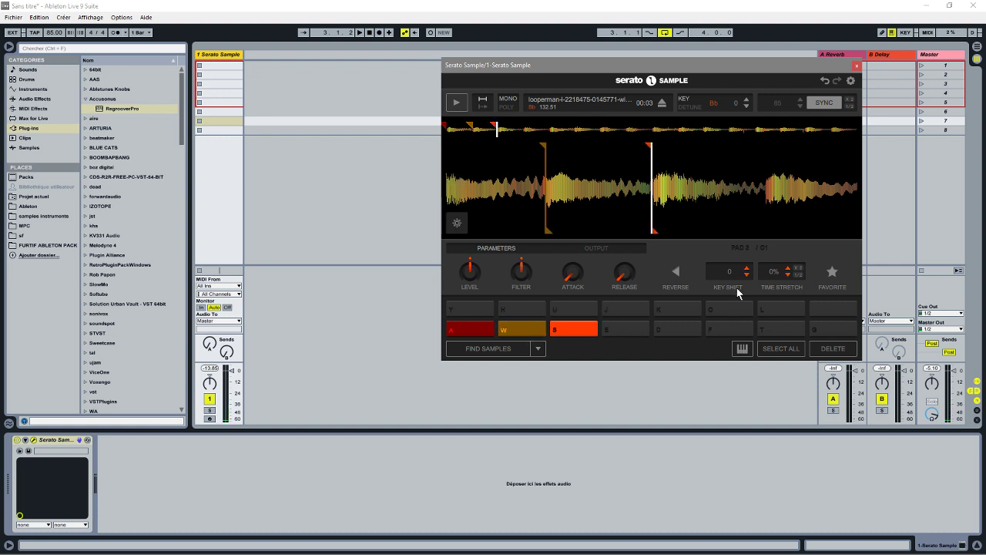
pyautogui.click(537, 351)
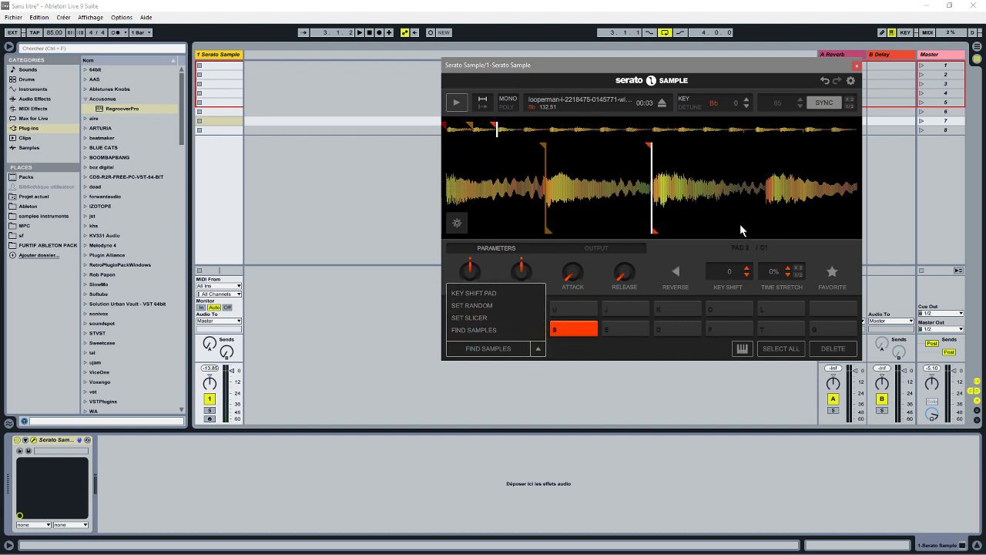
pyautogui.press('s')
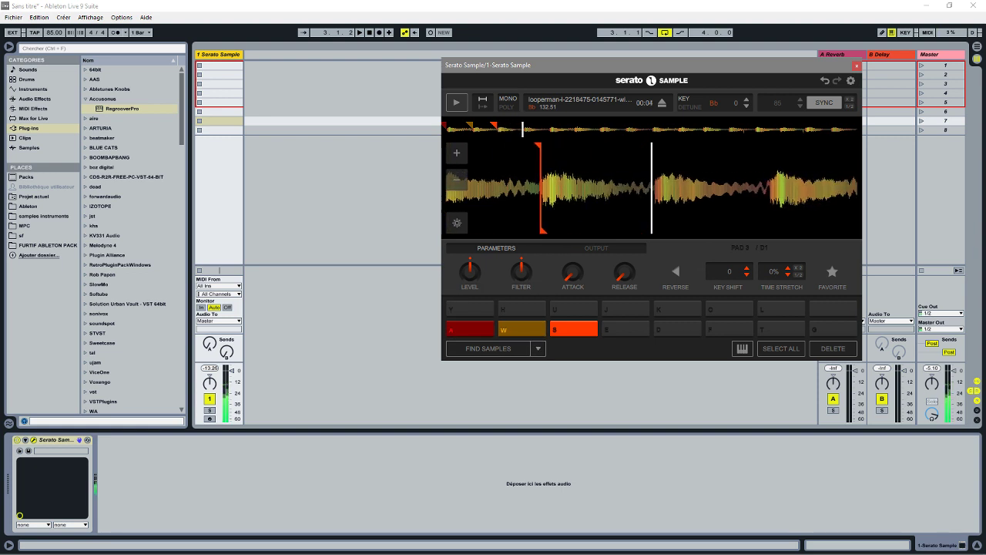
pyautogui.click(615, 327)
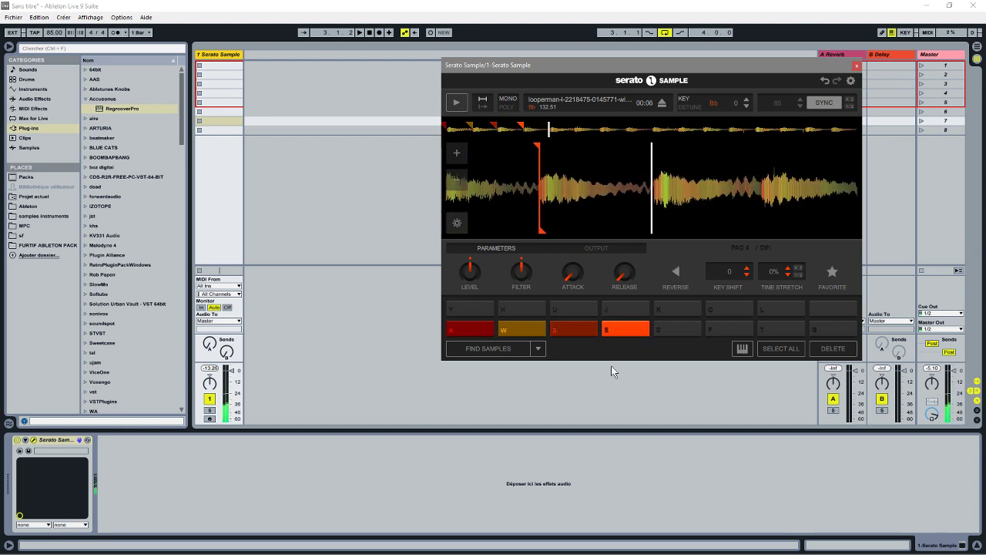
pyautogui.click(687, 325)
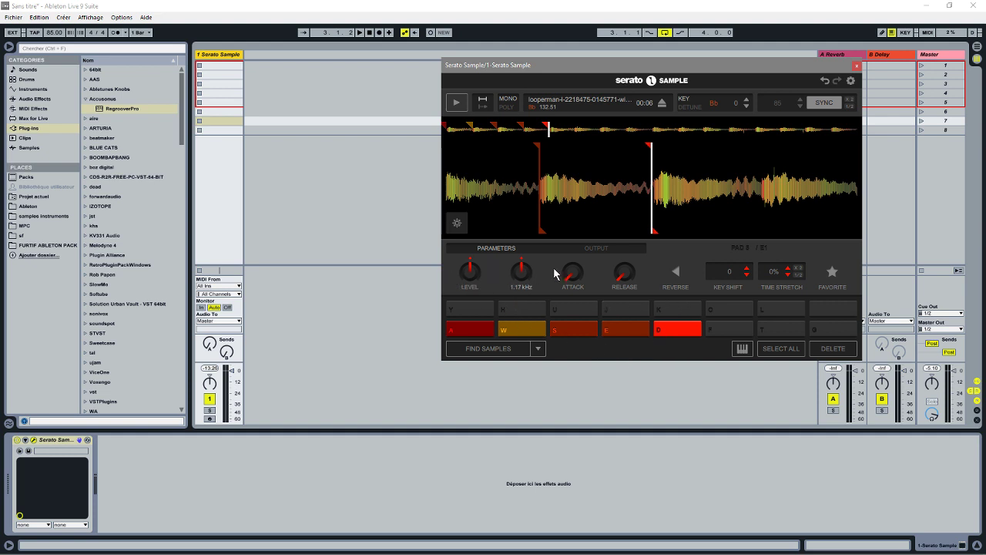
# Assign the next three main hits, from about 8 to 11 seconds, to pads F, T and G.
pyautogui.moveTo(626, 272)
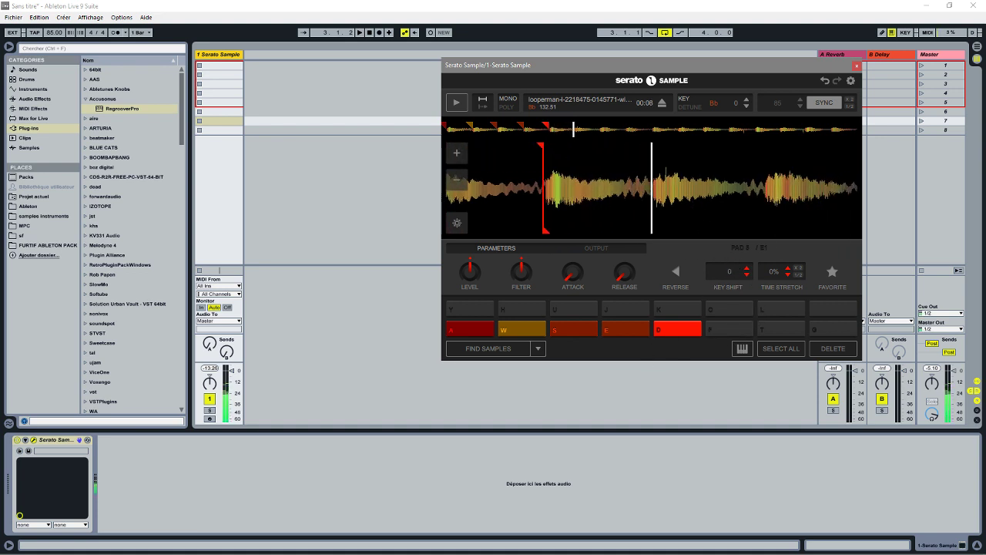
pyautogui.click(728, 328)
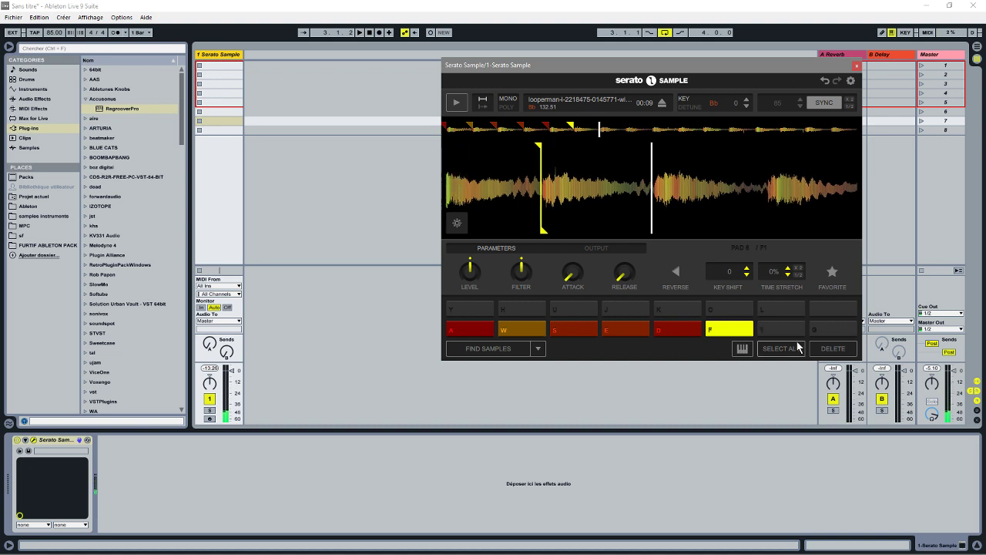
pyautogui.click(779, 329)
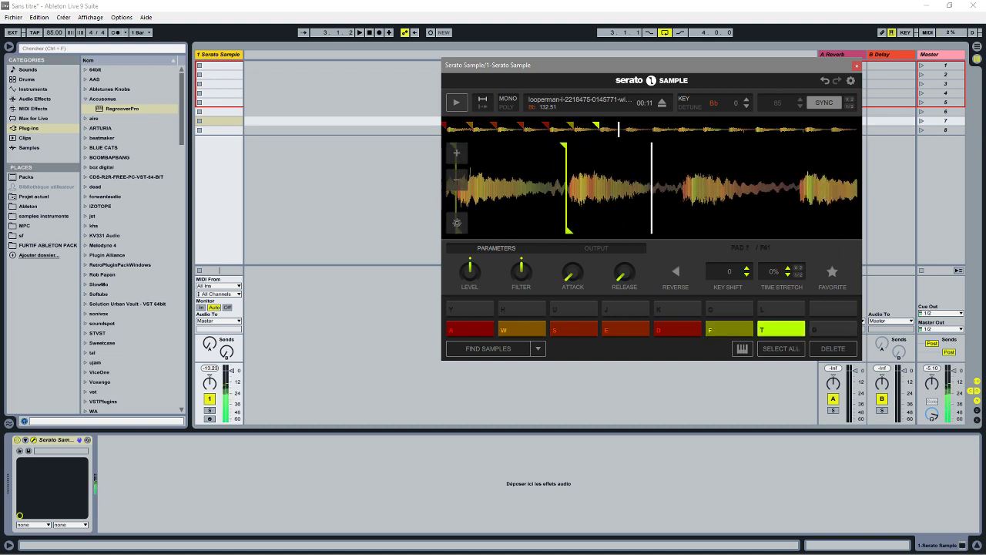
pyautogui.click(833, 329)
# Assign the hit at about 13 seconds to pad Y and advance the playhead to the hit at about 14 seconds.
pyautogui.moveTo(807, 208); pyautogui.dragTo(684, 208)
pyautogui.moveTo(713, 177); pyautogui.dragTo(723, 178)
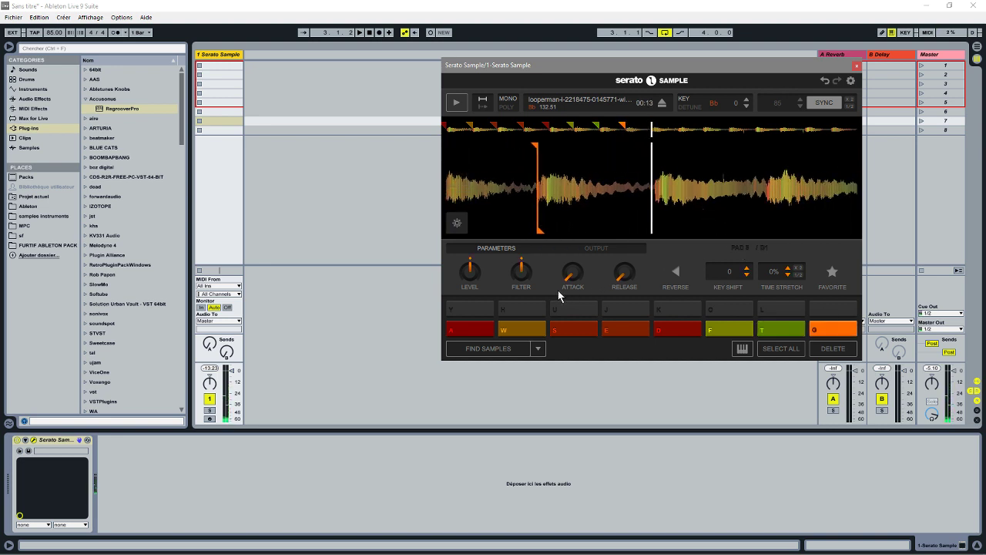
pyautogui.click(462, 310)
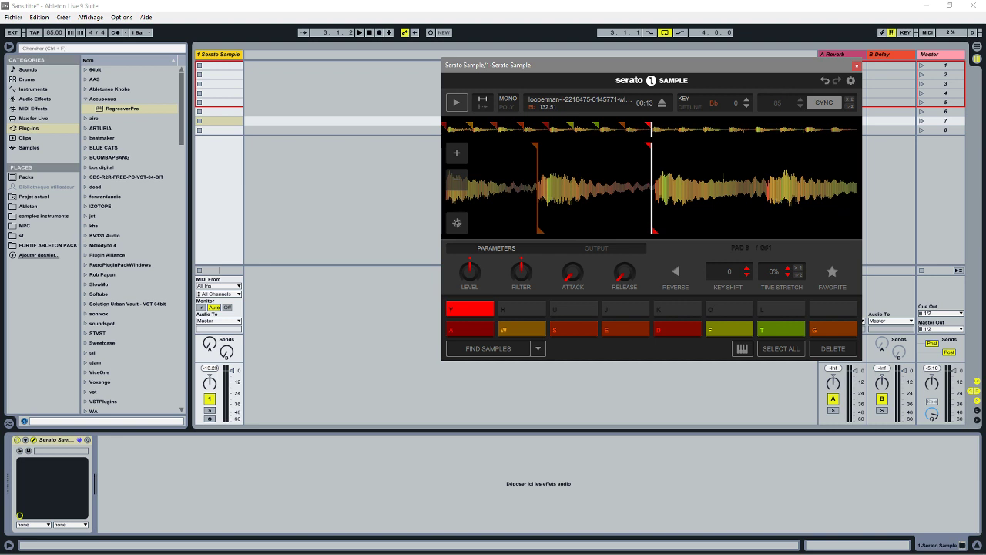
pyautogui.moveTo(725, 189); pyautogui.dragTo(609, 189)
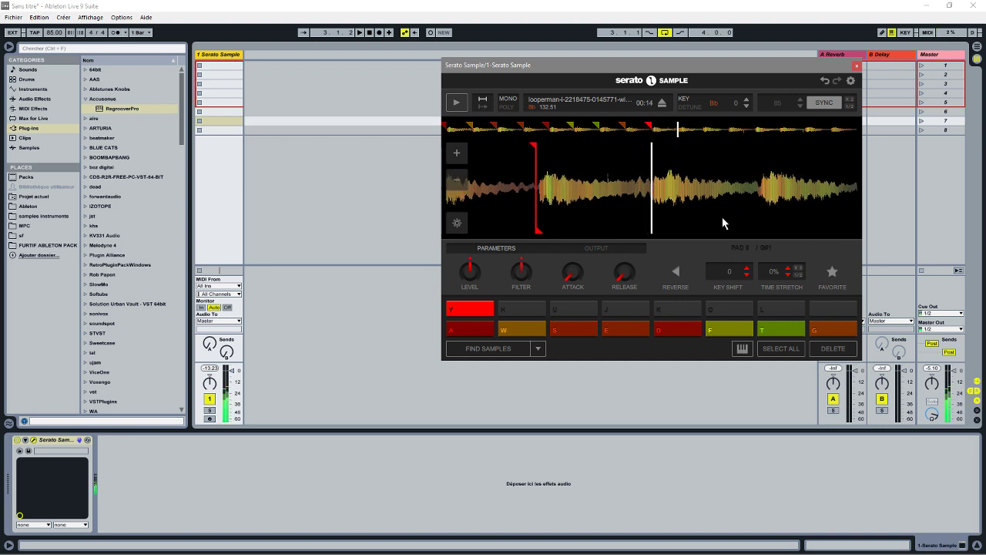
# Assign the next three hits of the loop, starting at about 14 seconds, to pads H, U and J.
pyautogui.click(522, 309)
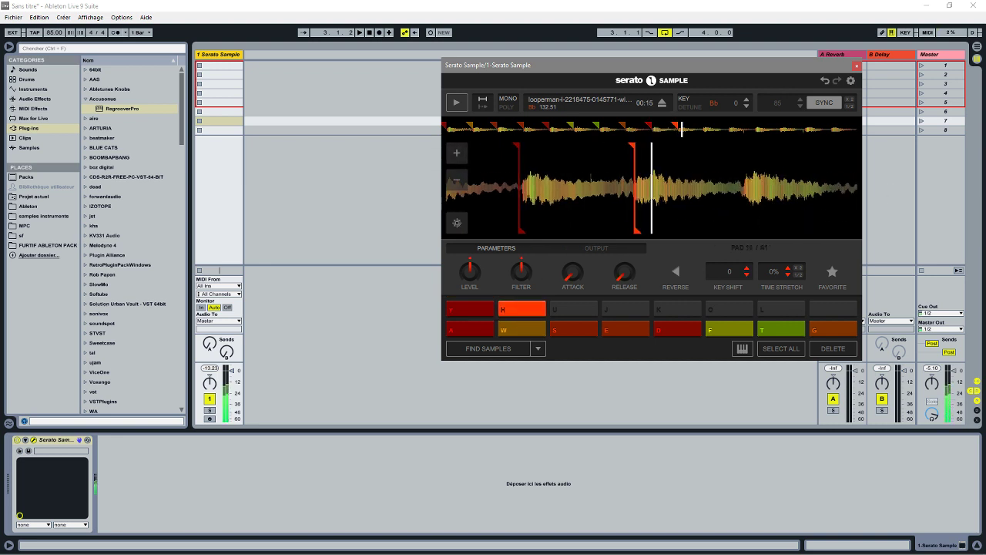
pyautogui.click(592, 307)
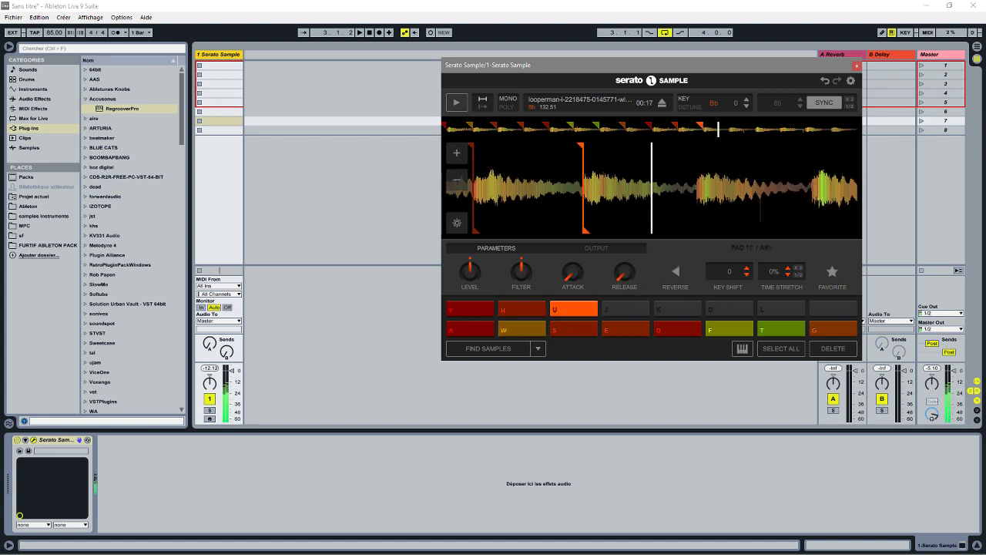
pyautogui.click(634, 309)
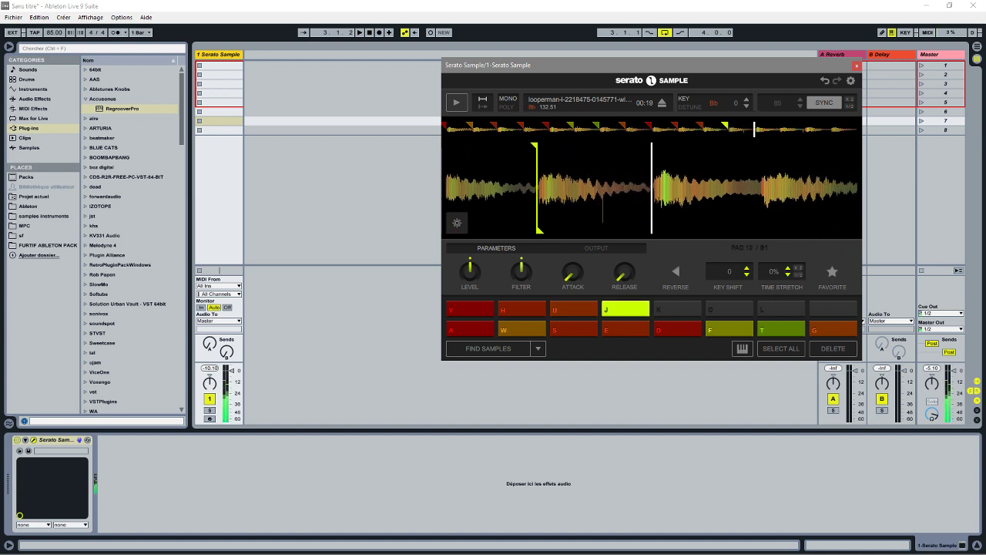
# Assign the remaining main hits, from about 19 to 24 seconds, to pads K, O, L and the last unlabelled pad.
pyautogui.click(688, 311)
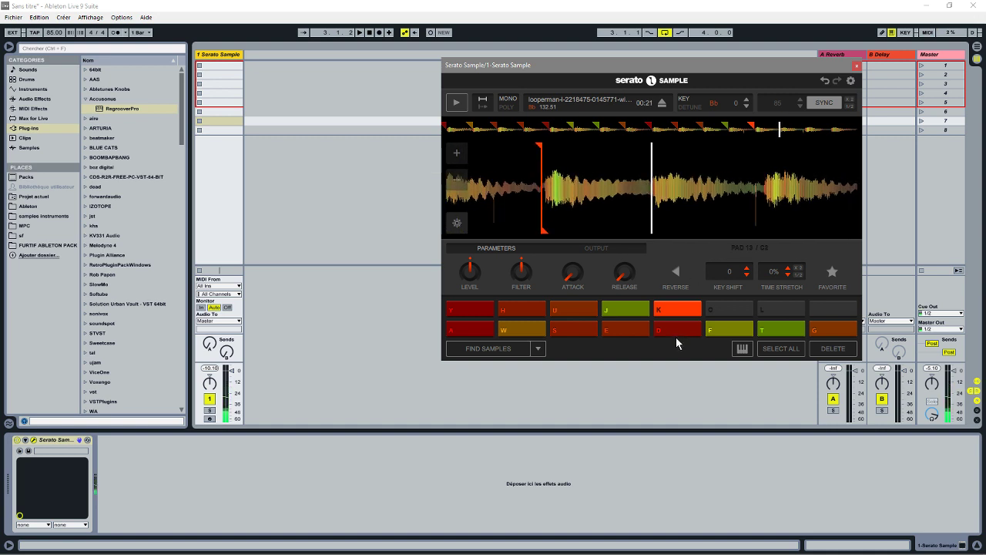
pyautogui.click(728, 309)
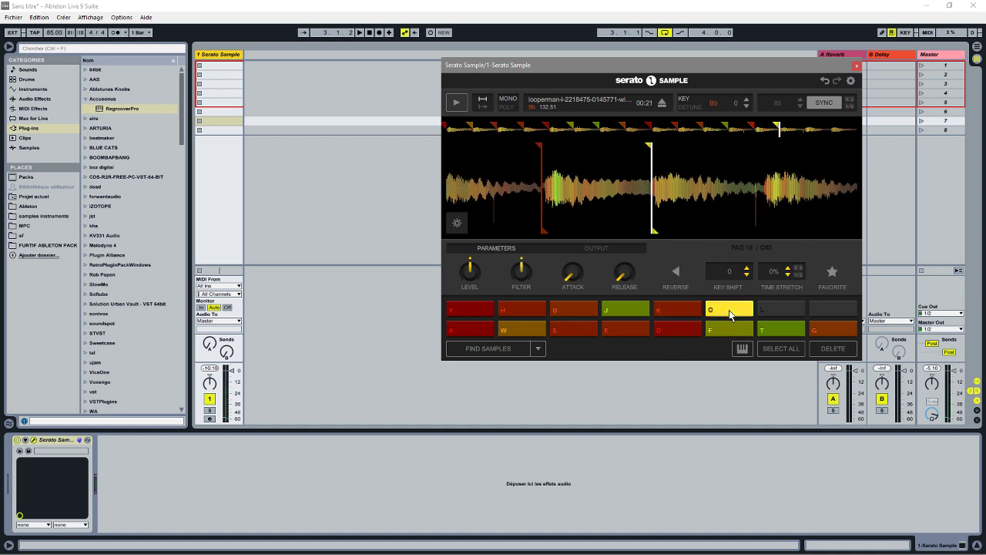
pyautogui.click(774, 308)
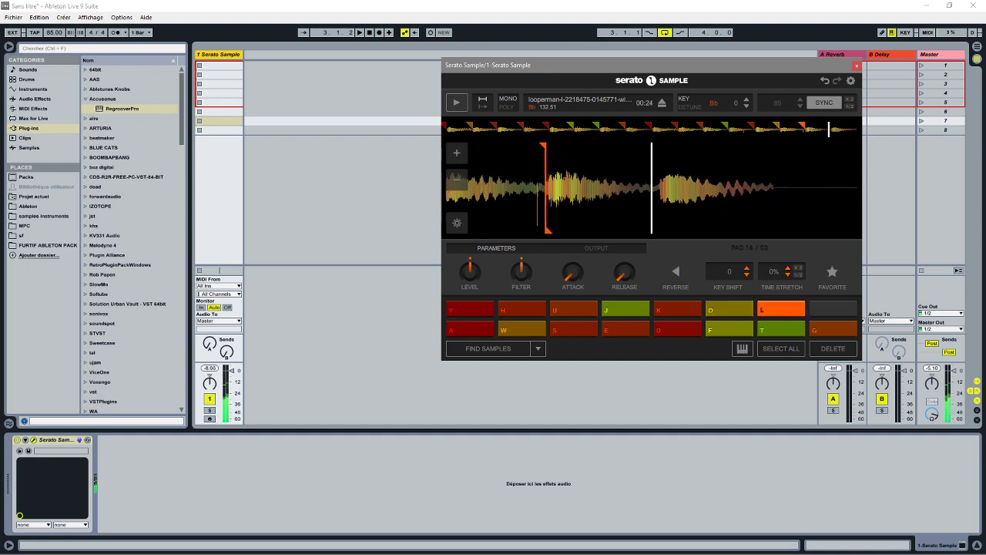
pyautogui.click(833, 308)
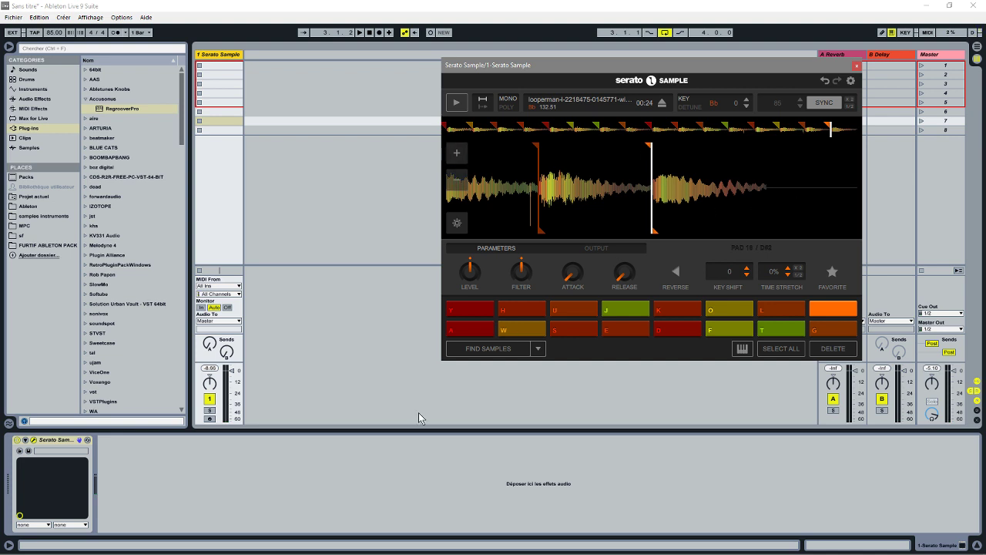
# Arm the Serato Sample track for recording and audition the slices on pads A, W, S, E and D.
pyautogui.press('h')
pyautogui.click(209, 419)
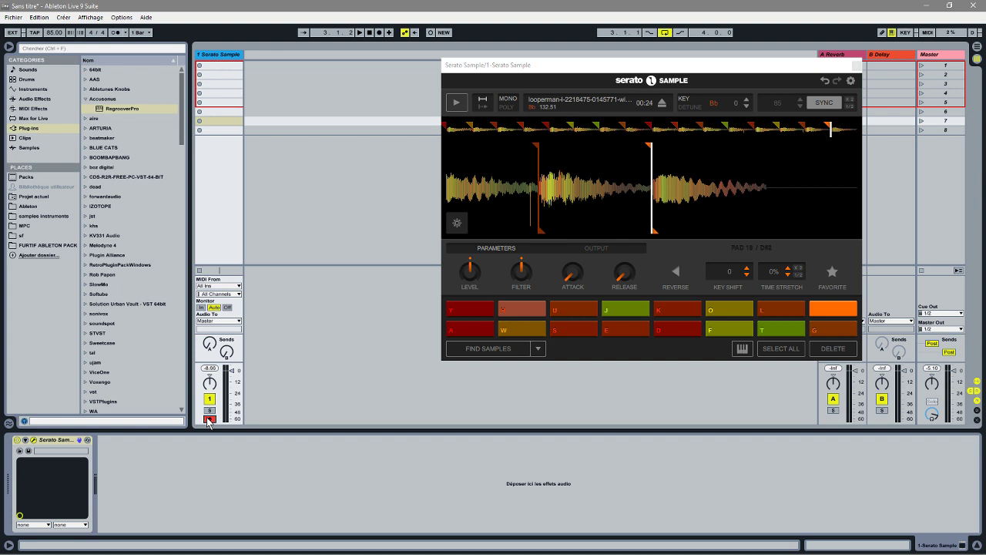
pyautogui.press('a')
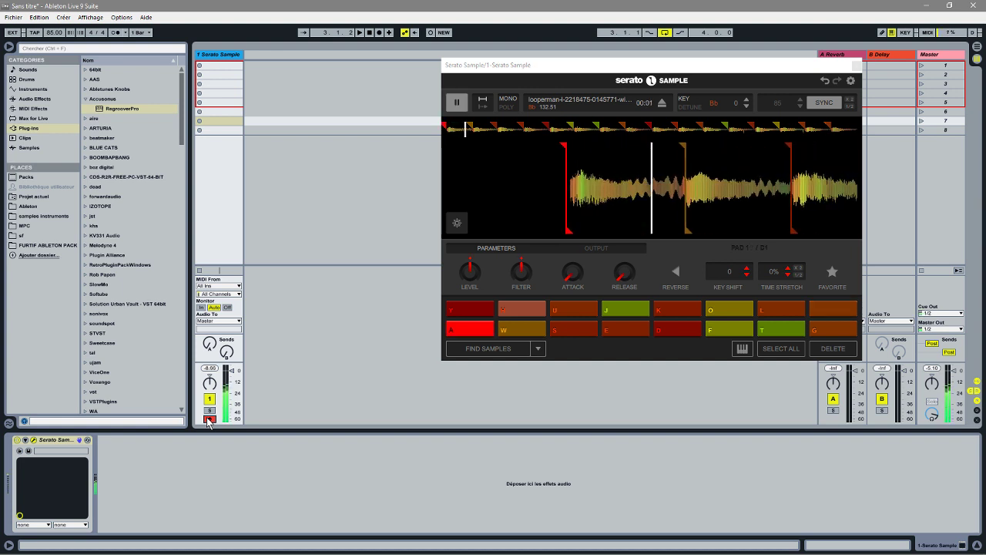
pyautogui.press('w')
pyautogui.press('s')
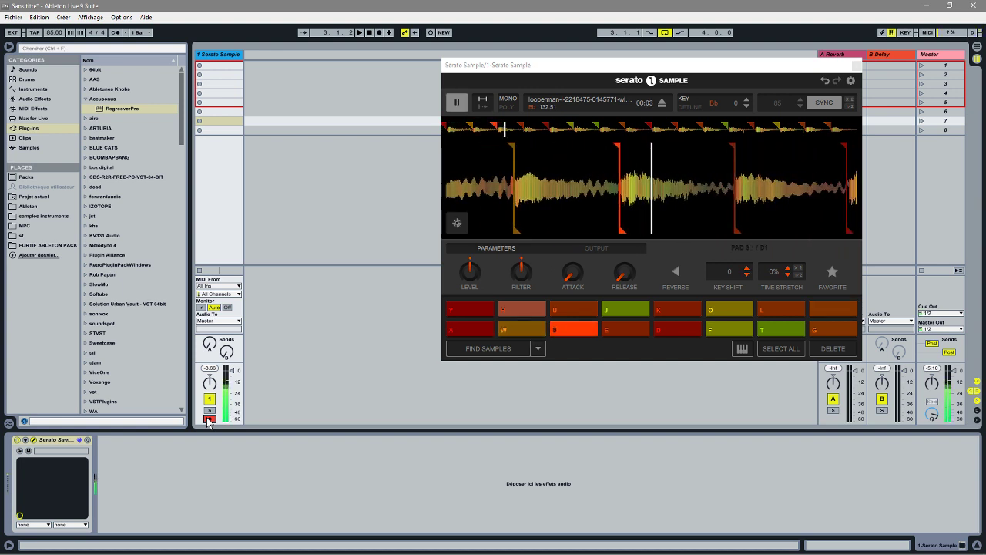
pyautogui.press('e')
pyautogui.press('d')
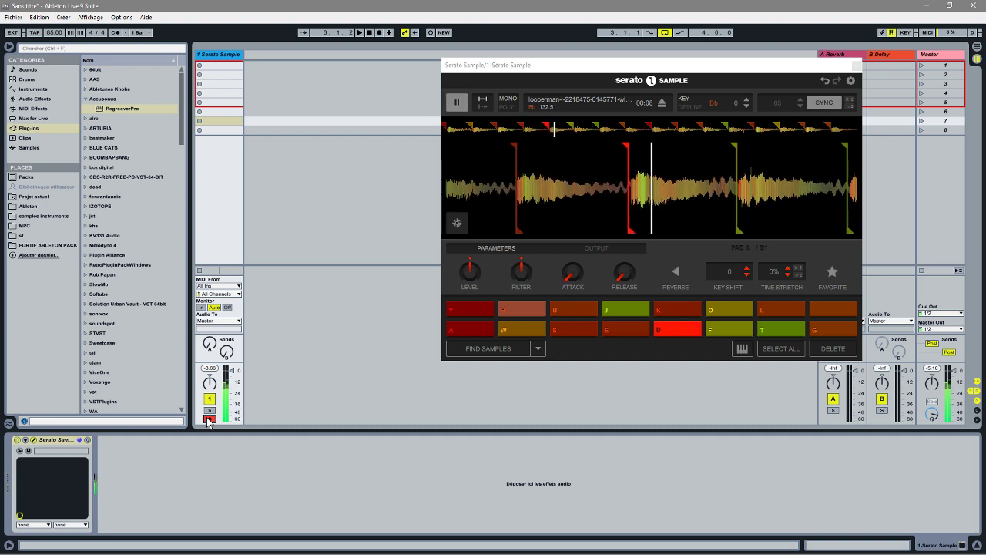
# Reverse the slice on pad D and audition it.
pyautogui.moveTo(308, 554)
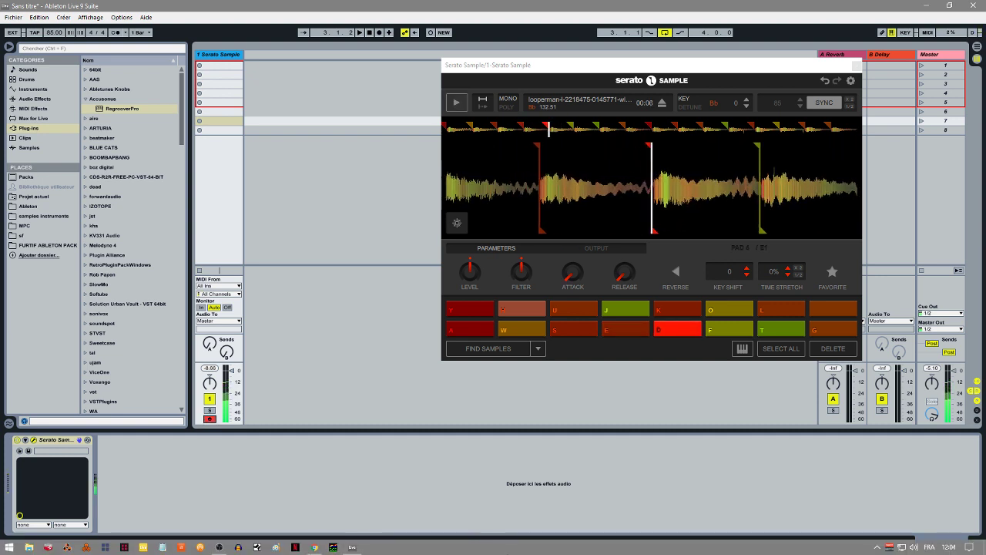
pyautogui.click(672, 273)
pyautogui.click(677, 327)
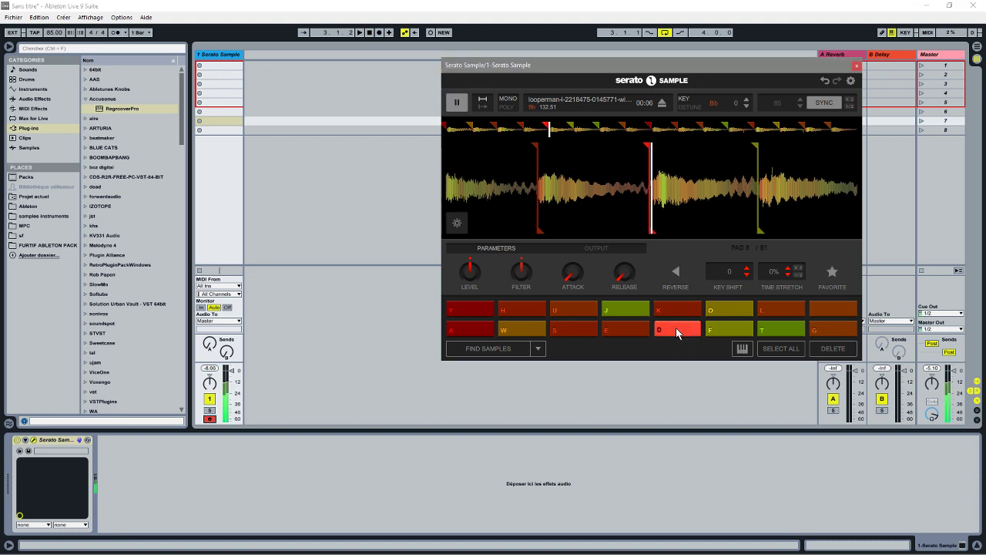
pyautogui.click(676, 271)
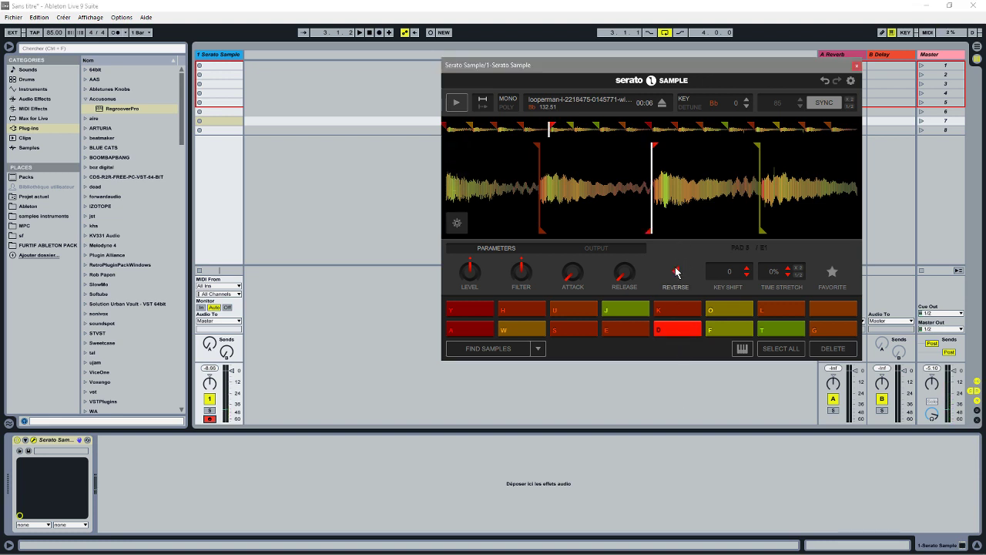
pyautogui.press('d')
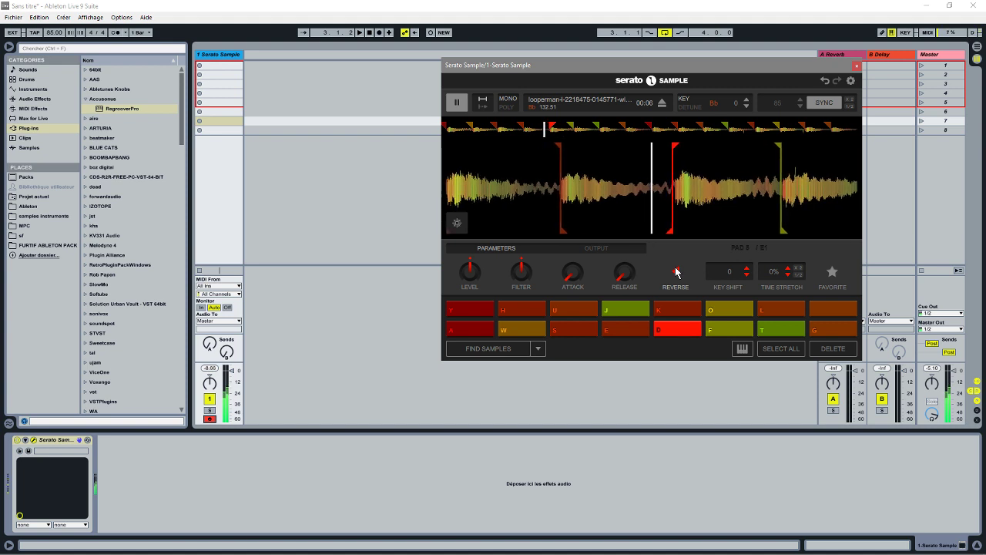
# Play pads W, S, F and D in sequence to hear the reversed slice among the normal ones.
pyautogui.press('w')
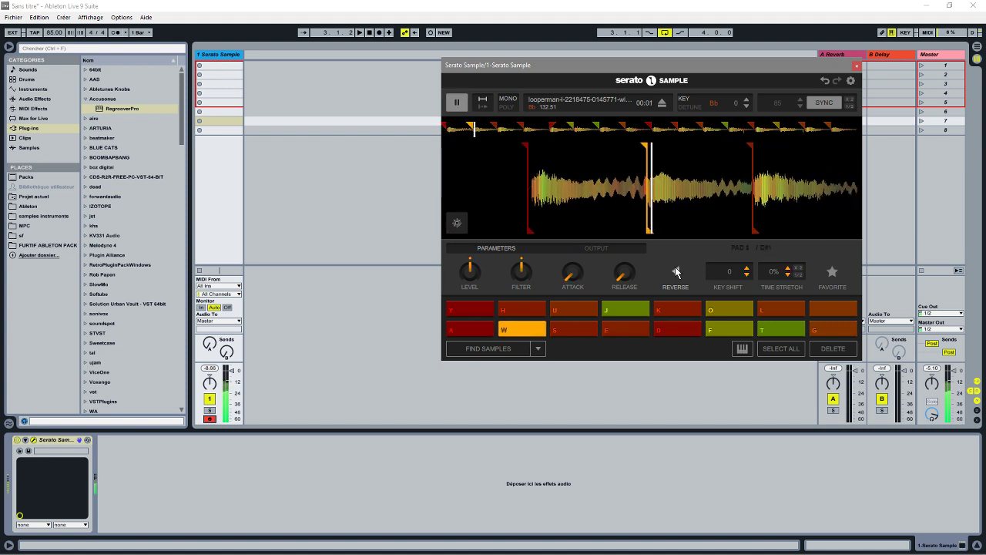
pyautogui.press('s')
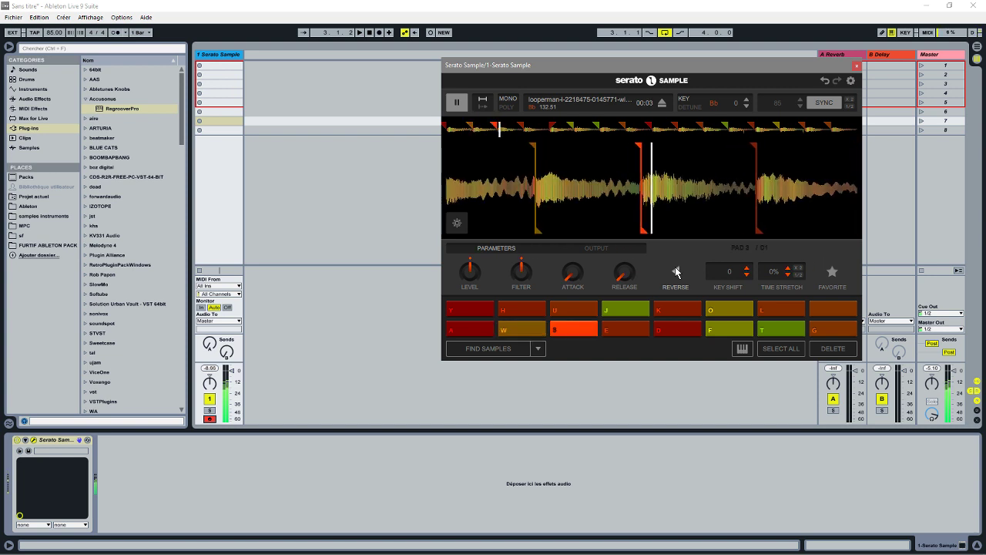
pyautogui.press('f')
pyautogui.press('d')
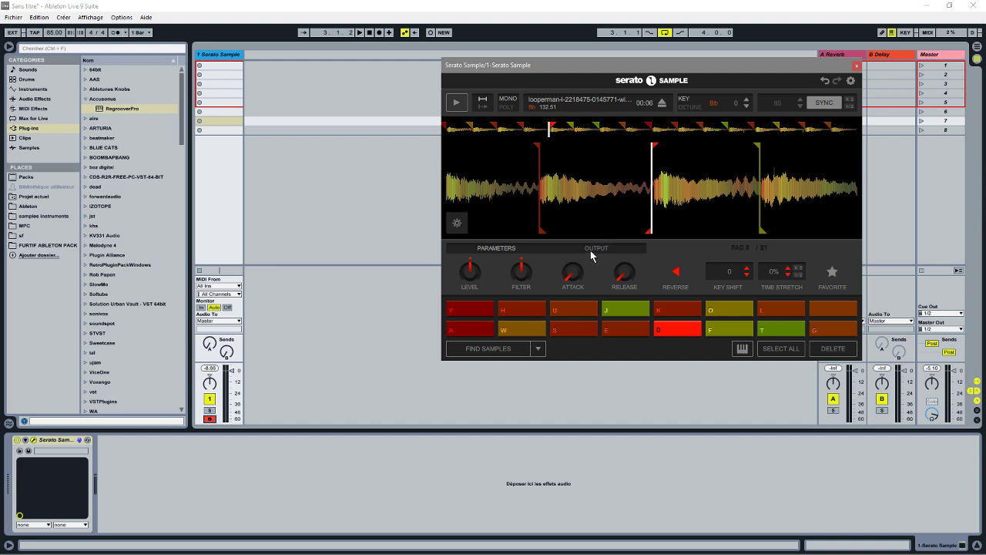
# Select pad A and show its output destination settings.
pyautogui.click(466, 325)
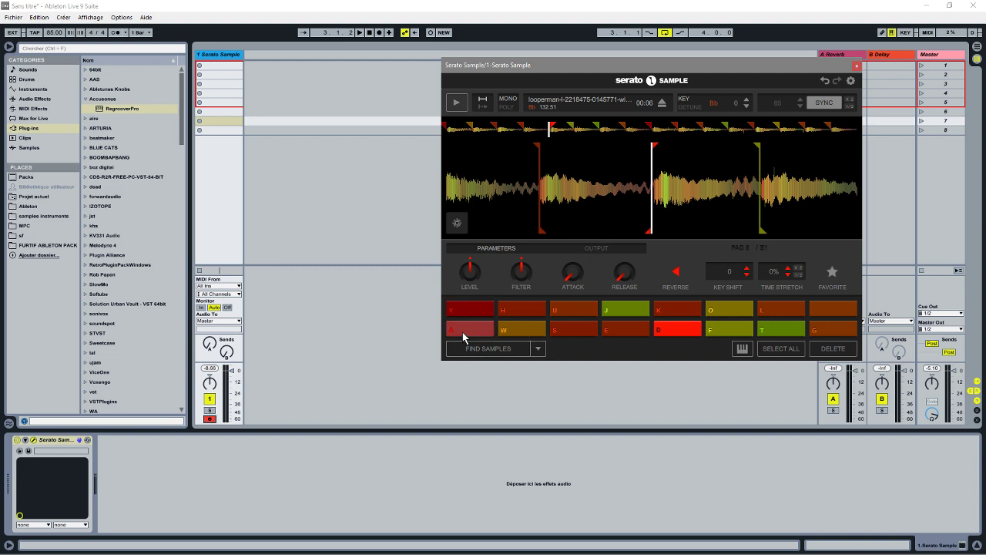
pyautogui.click(596, 247)
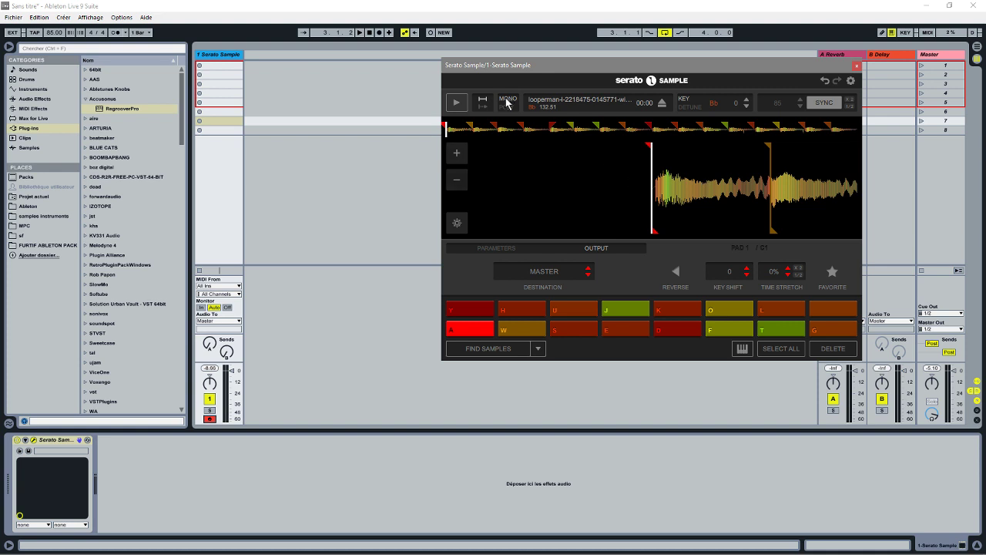
pyautogui.moveTo(685, 197)
pyautogui.click(479, 109)
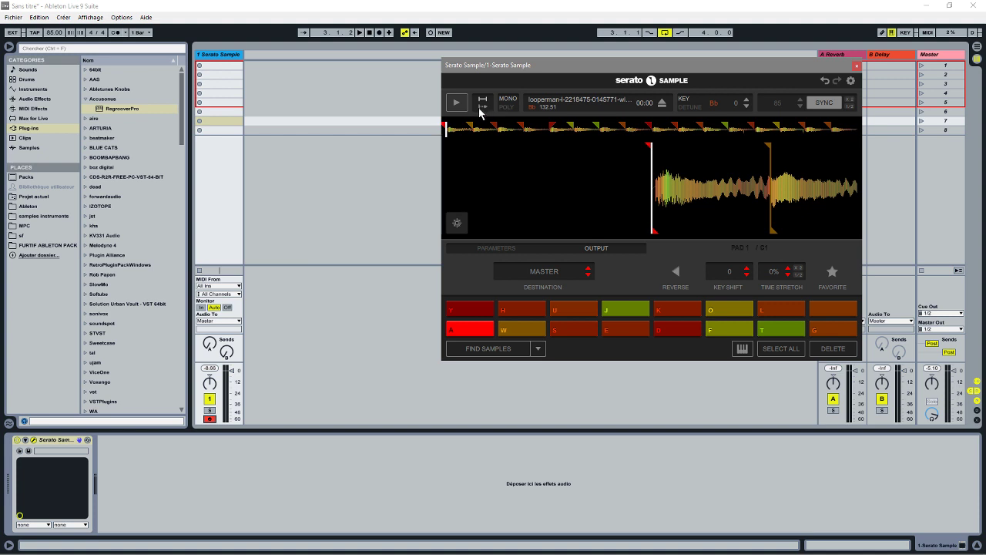
# Play pads A, S and W to check how the slices trigger in mono mode.
pyautogui.moveTo(664, 211)
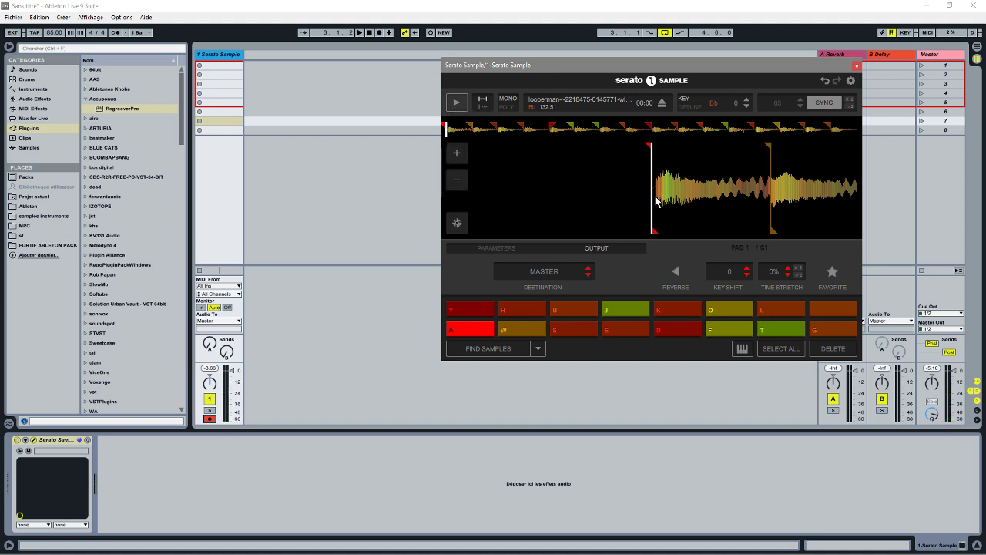
pyautogui.press('a')
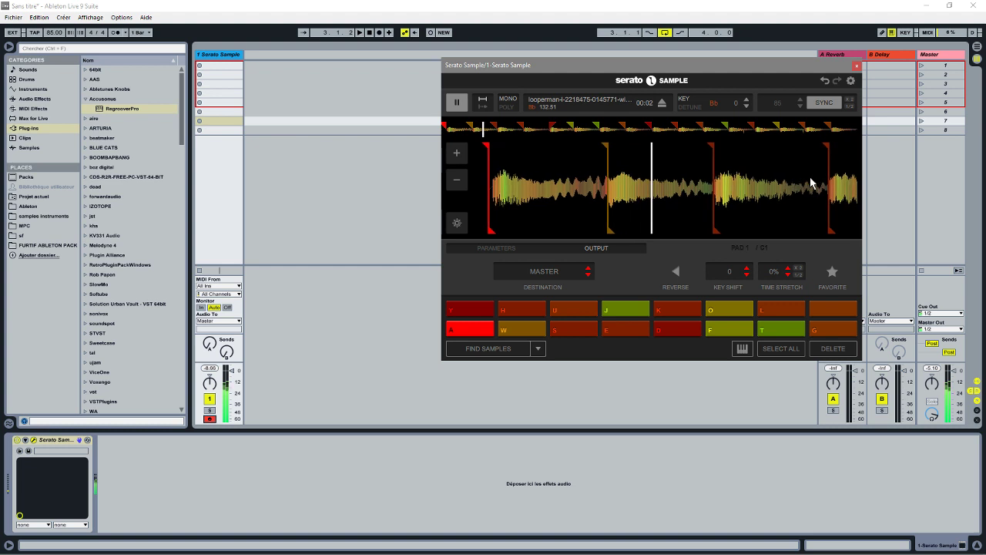
pyautogui.press('s')
pyautogui.press('a')
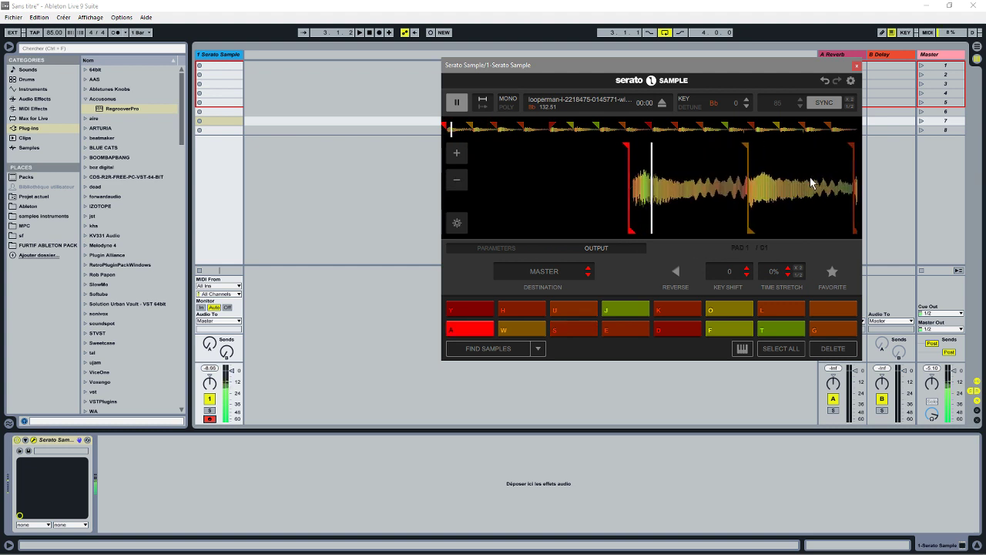
pyautogui.press('w')
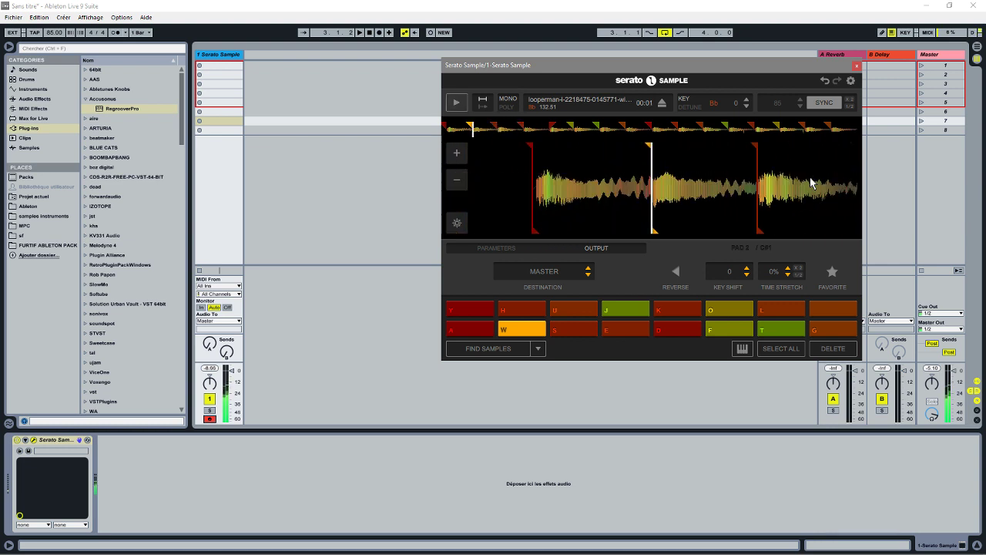
# Set the project tempo to 142 BPM and audition pad A at that tempo.
pyautogui.click(53, 33)
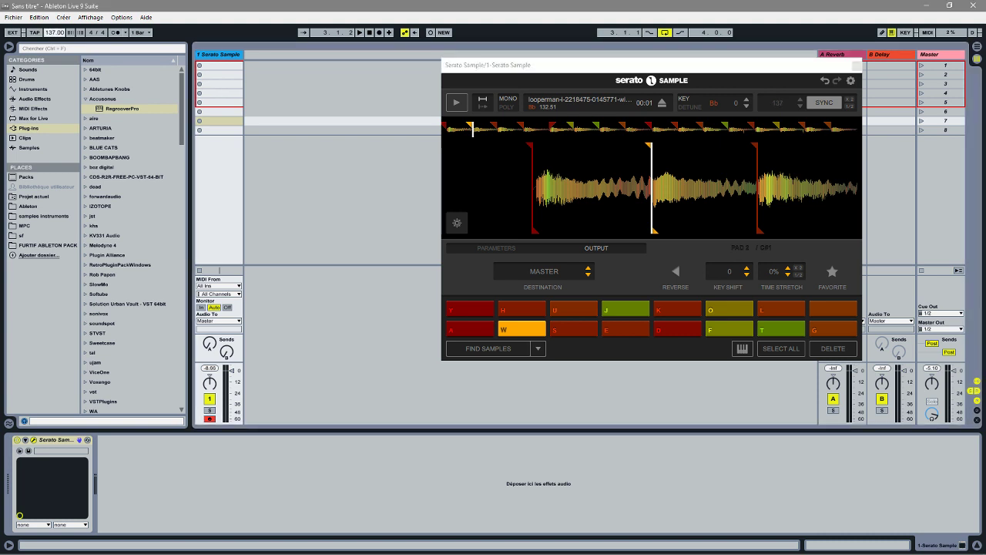
pyautogui.press('a')
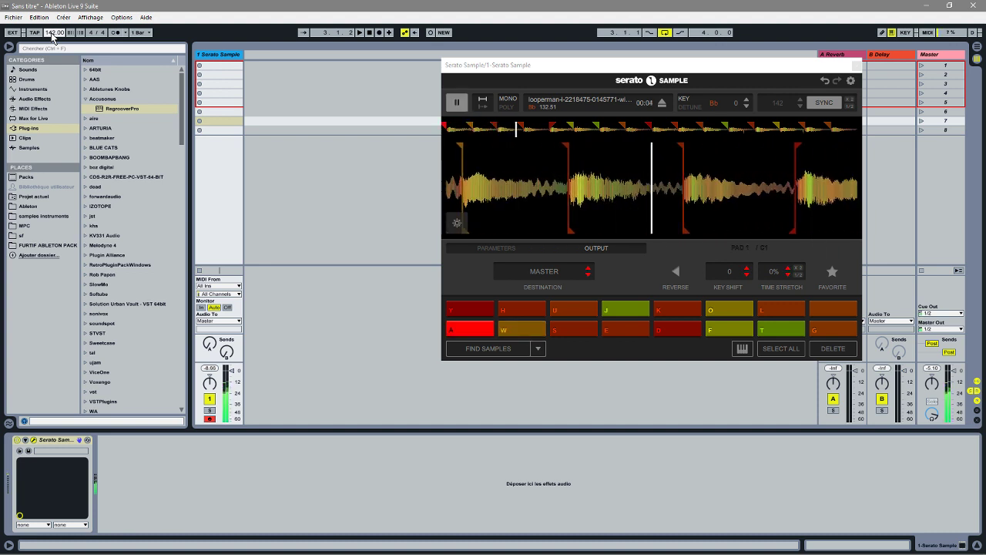
pyautogui.press('space')
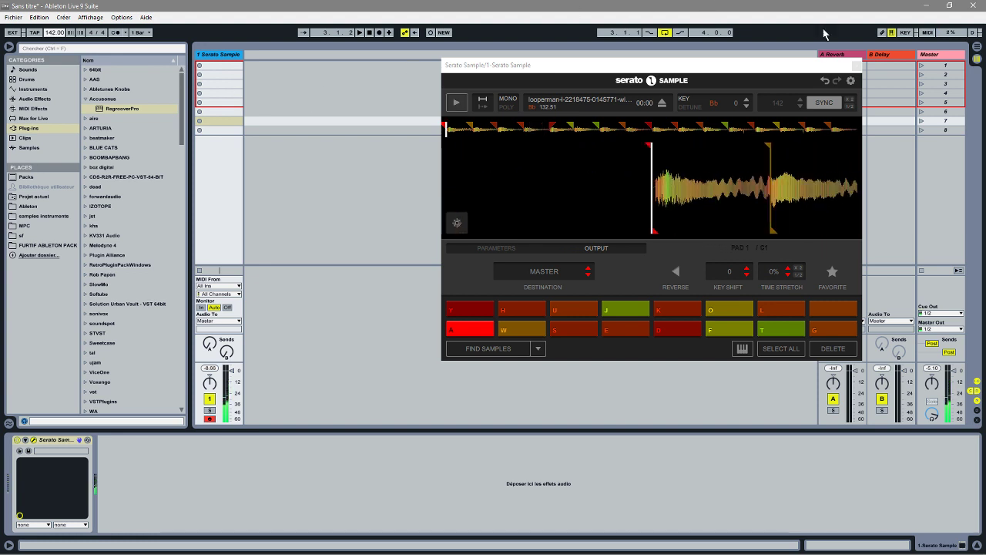
# Switch the sampler's tempo sync off and back on.
pyautogui.click(823, 106)
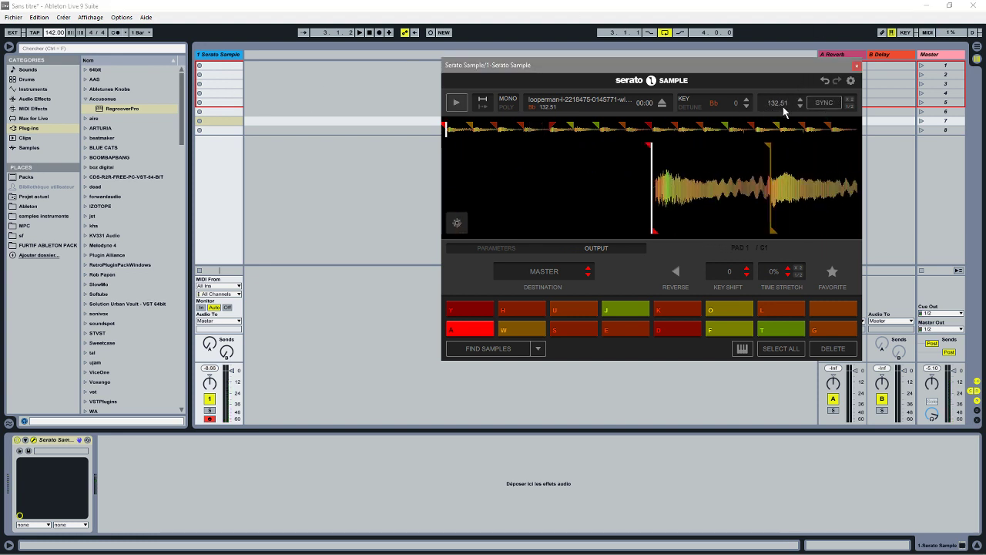
pyautogui.click(821, 105)
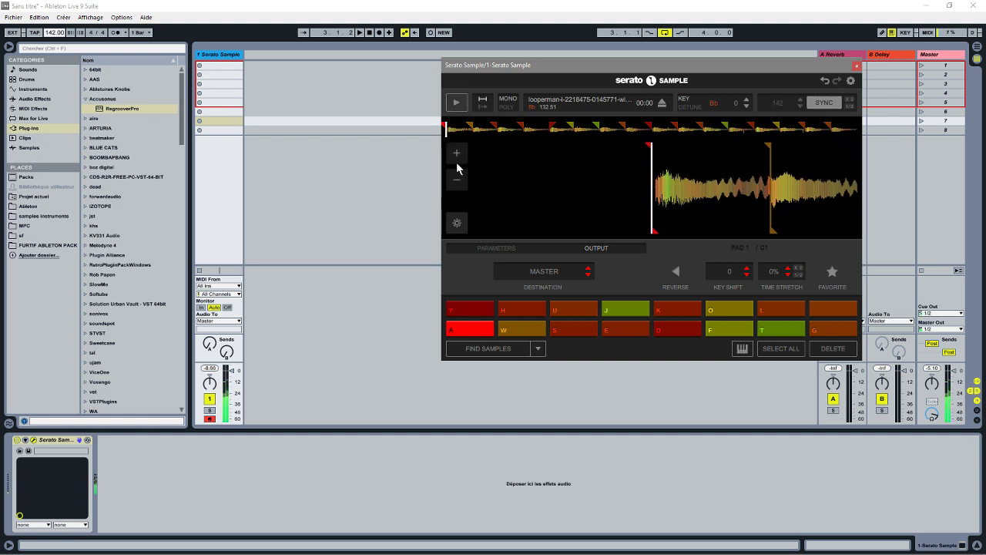
# Insert a new MIDI track and load the ujam BM-DOPE drum plugin onto it.
pyautogui.rightClick(303, 121)
pyautogui.click(331, 130)
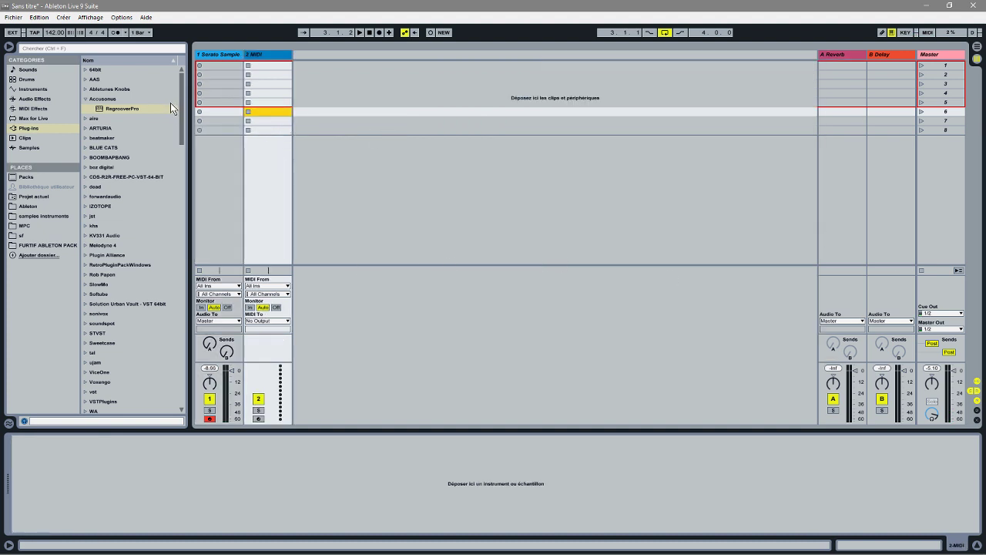
pyautogui.moveTo(183, 111)
pyautogui.mouseDown()
pyautogui.moveTo(217, 274)
pyautogui.moveTo(193, 127)
pyautogui.mouseUp()
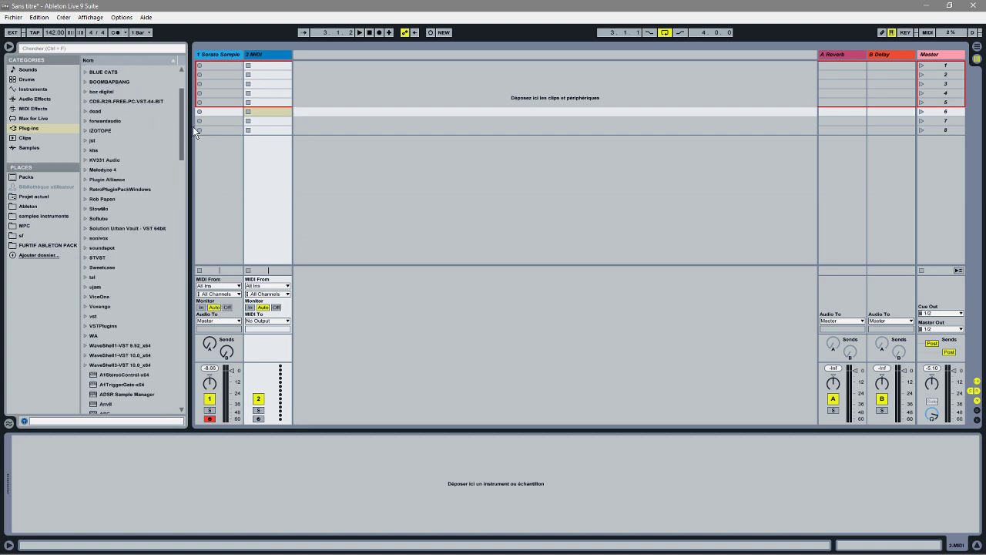
pyautogui.click(87, 286)
pyautogui.click(121, 288)
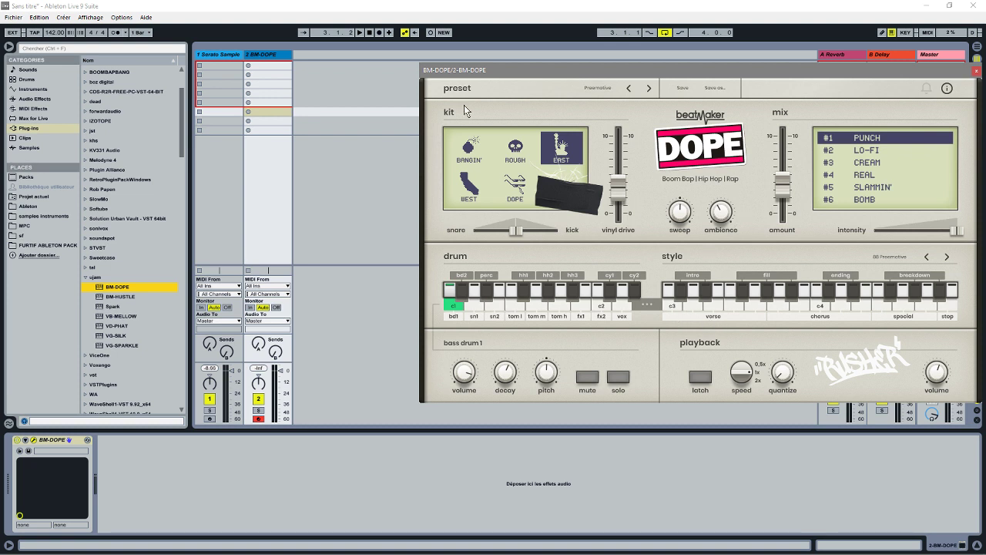
# Create a MIDI clip in the BM-DOPE track's first slot and add a sixteenth-note C3 at its start.
pyautogui.doubleClick(275, 67)
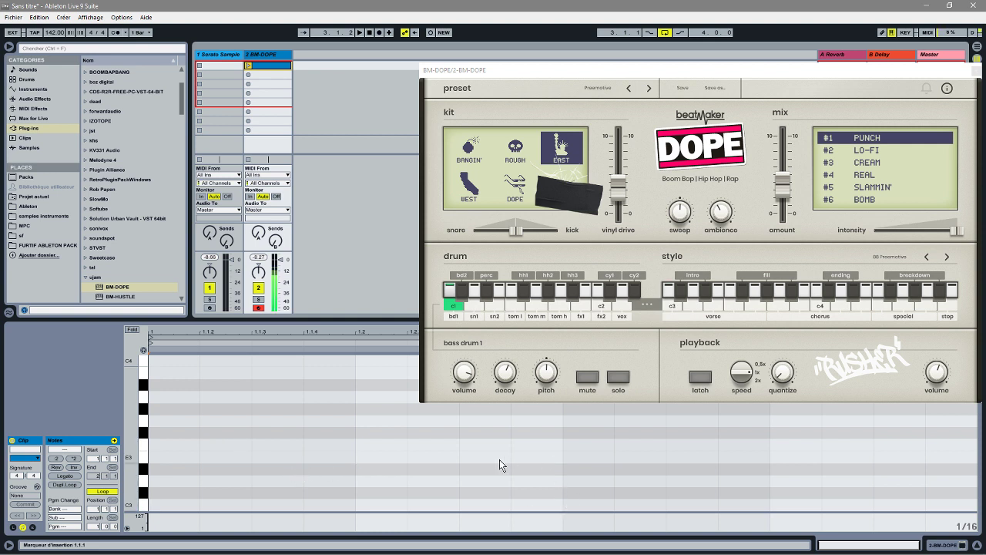
pyautogui.doubleClick(153, 505)
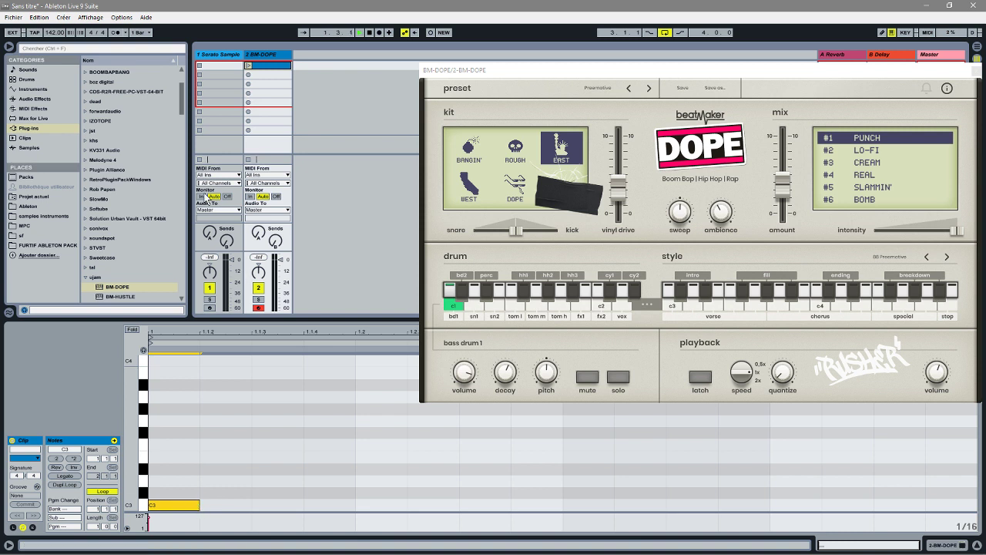
# Launch the BM-DOPE clip, turn on the drum plugin's latch and set its playback speed to 0.5x.
pyautogui.click(248, 66)
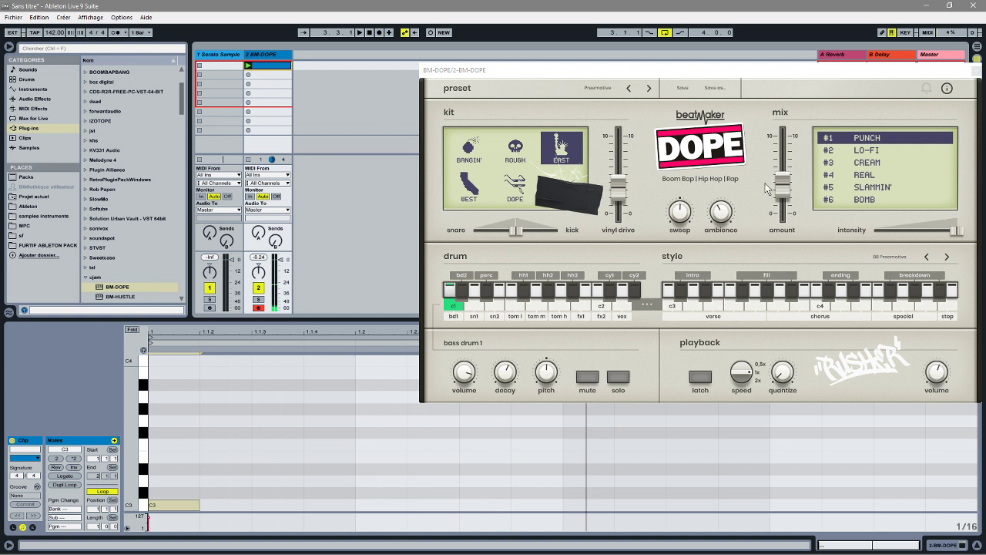
pyautogui.click(701, 377)
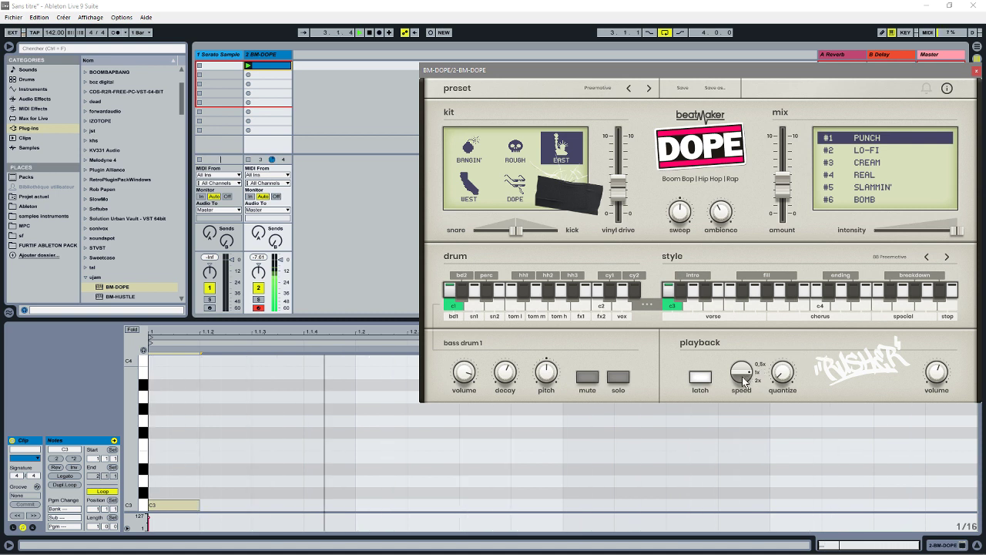
pyautogui.moveTo(746, 373); pyautogui.dragTo(742, 388)
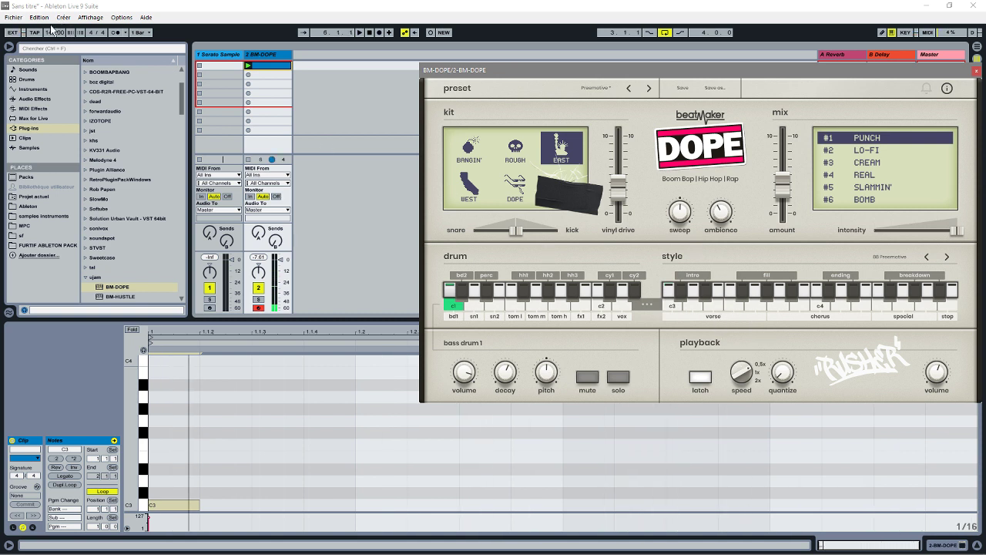
# Play the beat with the project tempo at 91 BPM and raise the tempo to 115 BPM.
pyautogui.moveTo(52, 30); pyautogui.dragTo(51, 27)
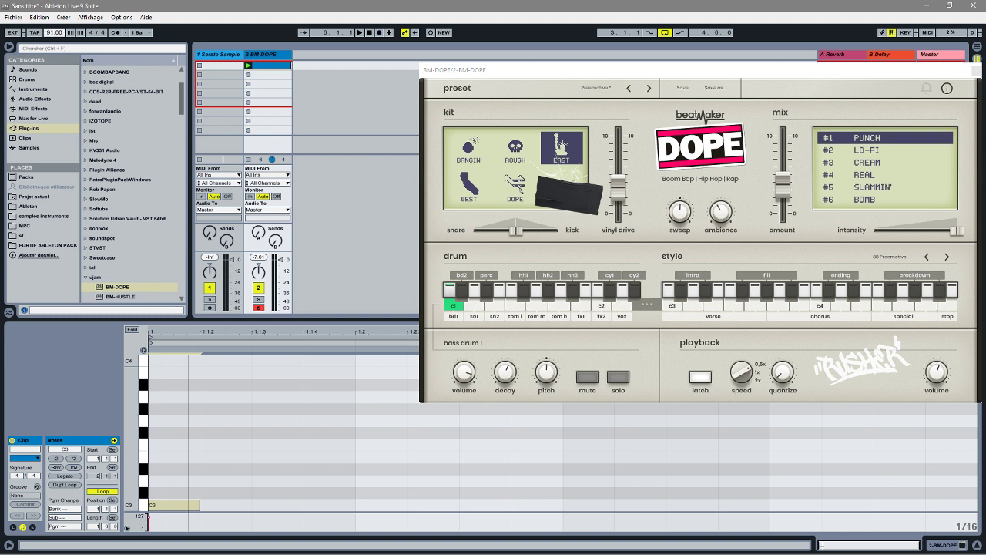
pyautogui.press('space')
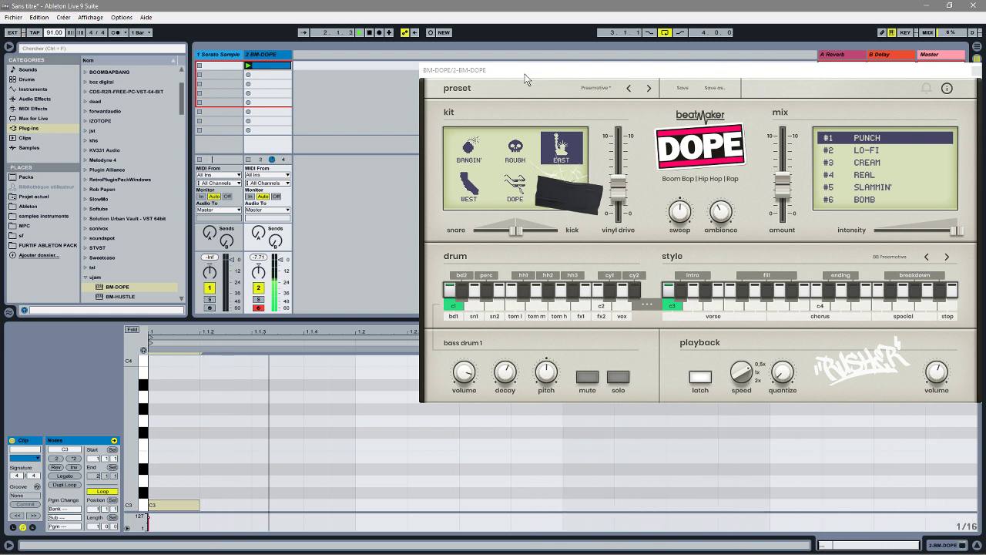
pyautogui.moveTo(55, 33); pyautogui.dragTo(55, 14)
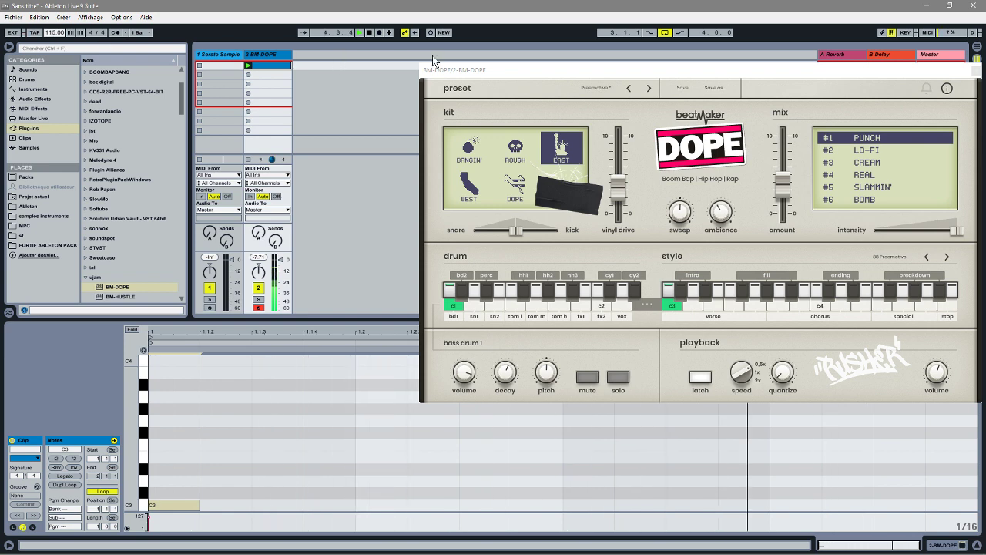
pyautogui.moveTo(542, 70); pyautogui.dragTo(435, 71)
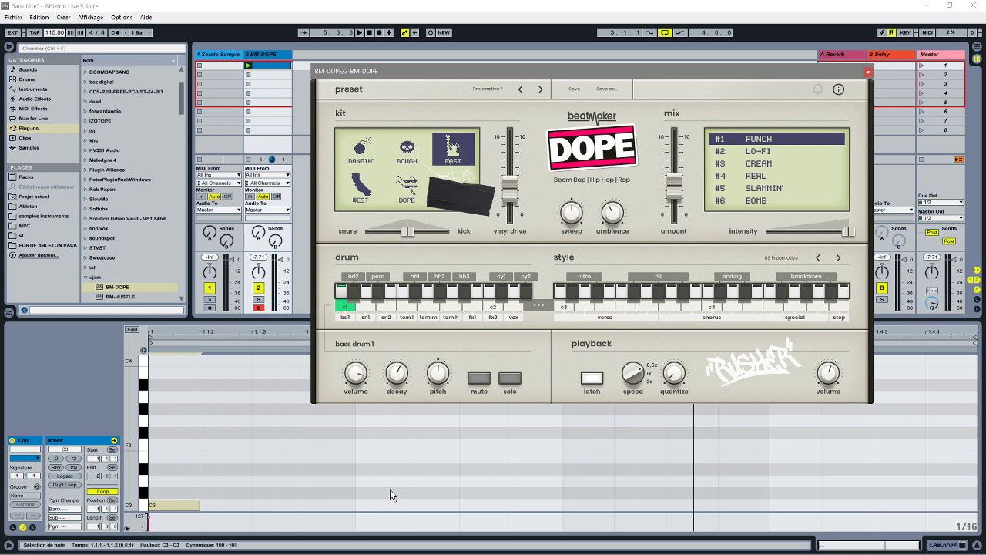
# Switch to the browser and examine the description and features on Plugin Boutique's DOPE product page.
pyautogui.moveTo(376, 553)
pyautogui.click(314, 547)
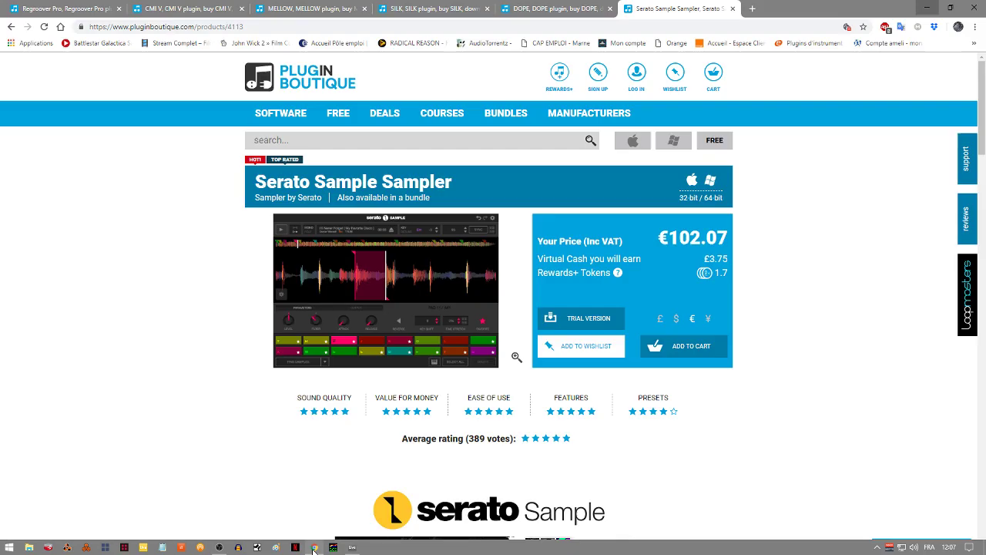
pyautogui.click(537, 10)
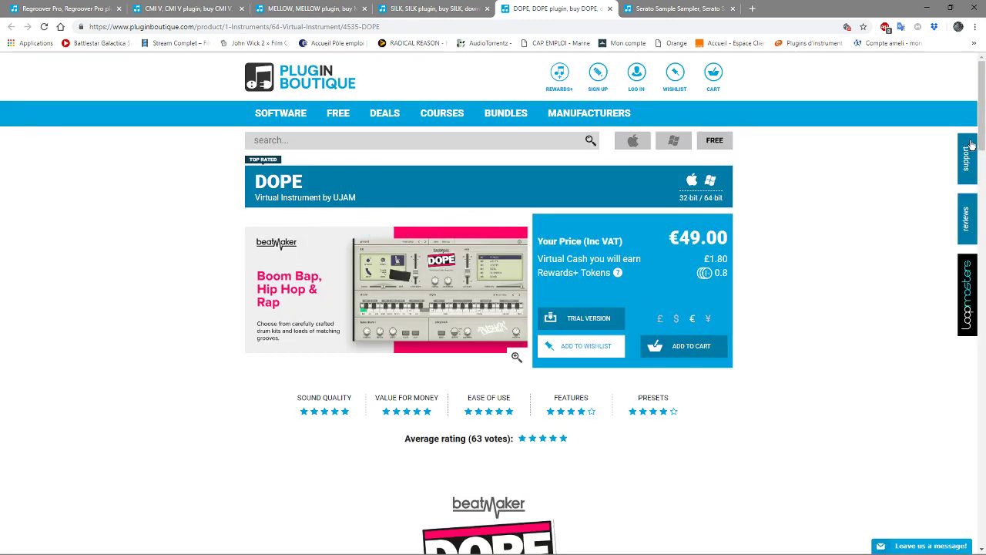
pyautogui.scroll(-3, 493, 308)
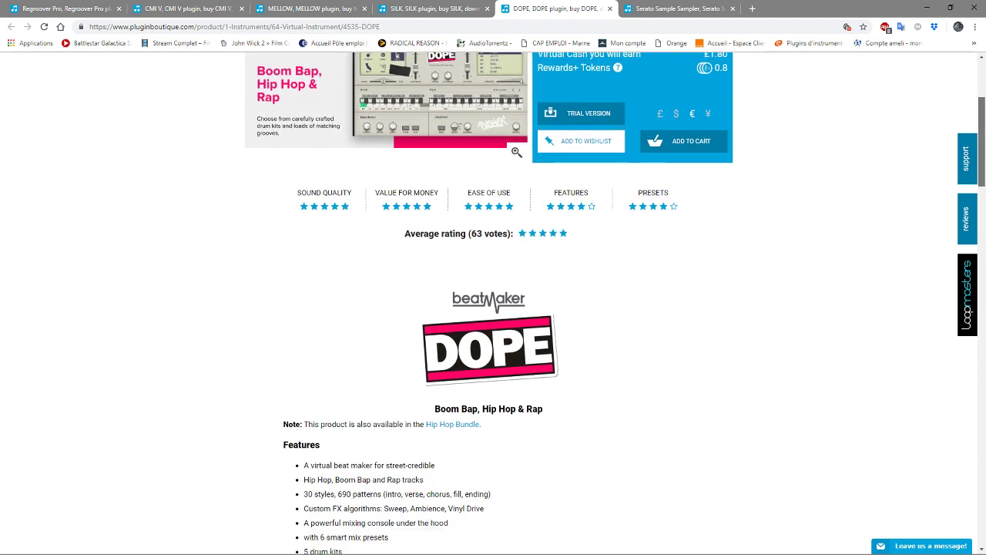
pyautogui.scroll(2, 493, 308)
pyautogui.scroll(-4, 493, 308)
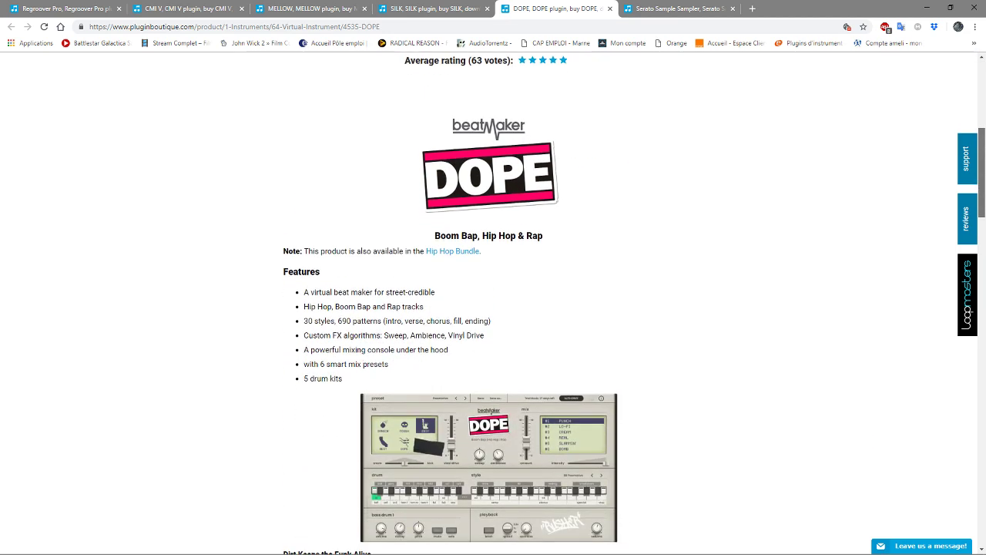
pyautogui.scroll(-1, 493, 308)
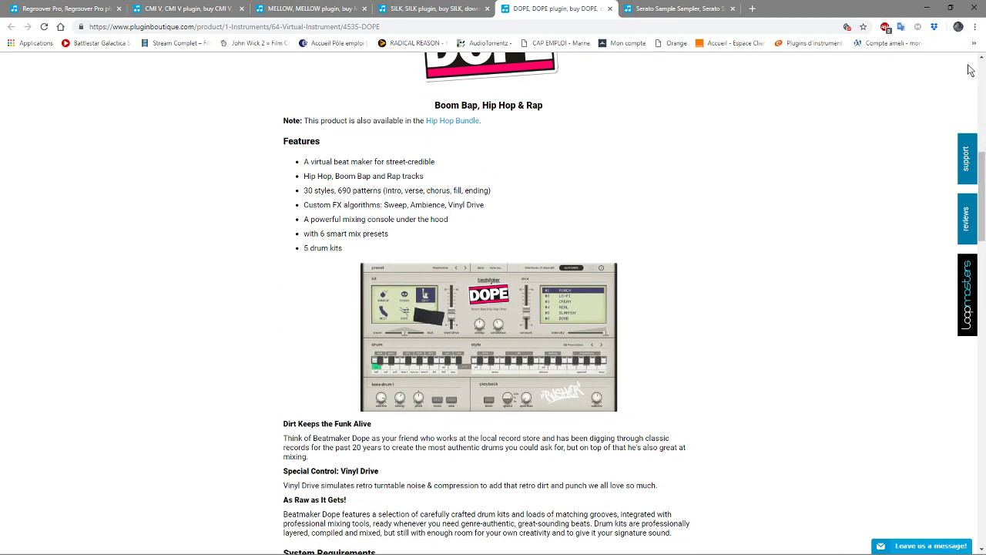
# Switch back to Ableton Live and audition the Rough, Bangin', West and Dope kits, ending on the East kit.
pyautogui.moveTo(349, 551)
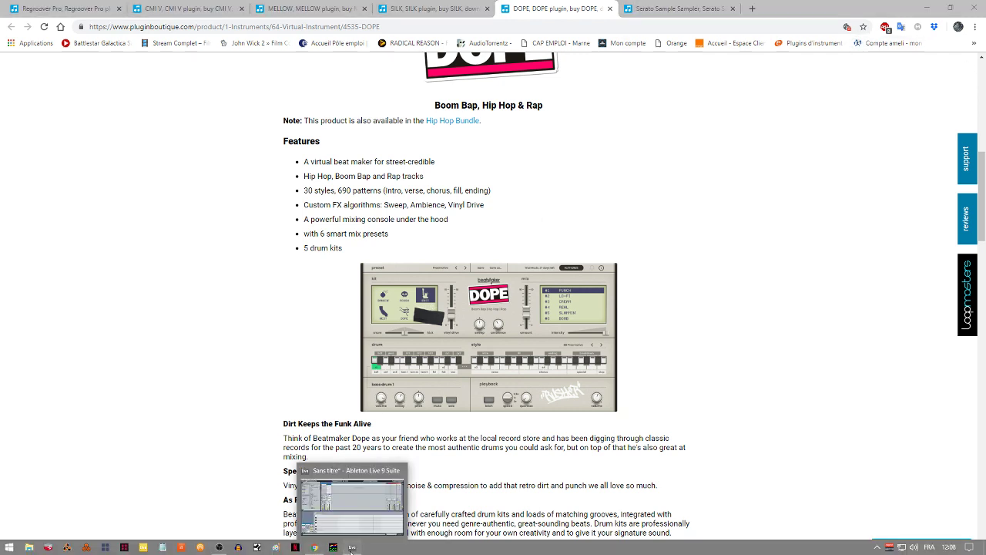
pyautogui.click(350, 548)
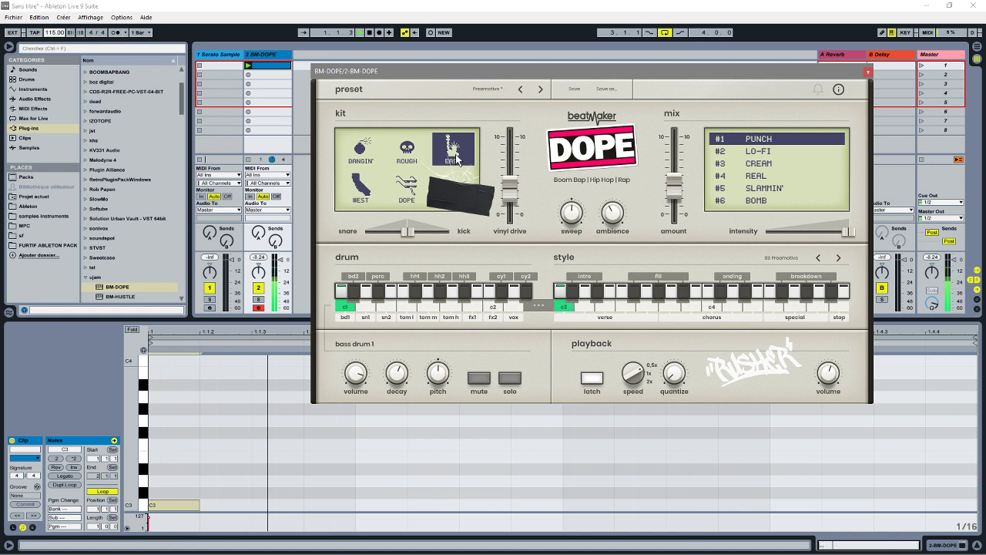
pyautogui.click(407, 154)
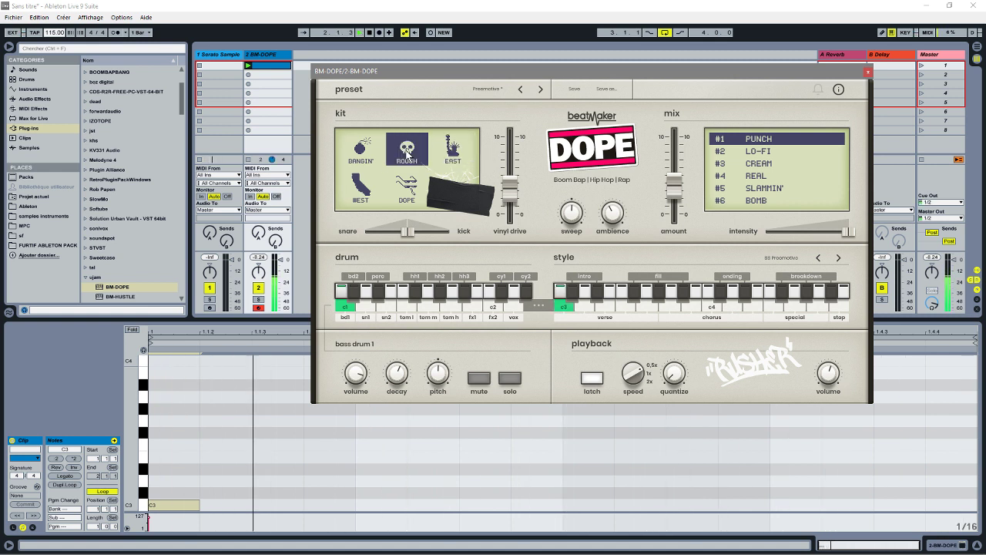
pyautogui.click(353, 154)
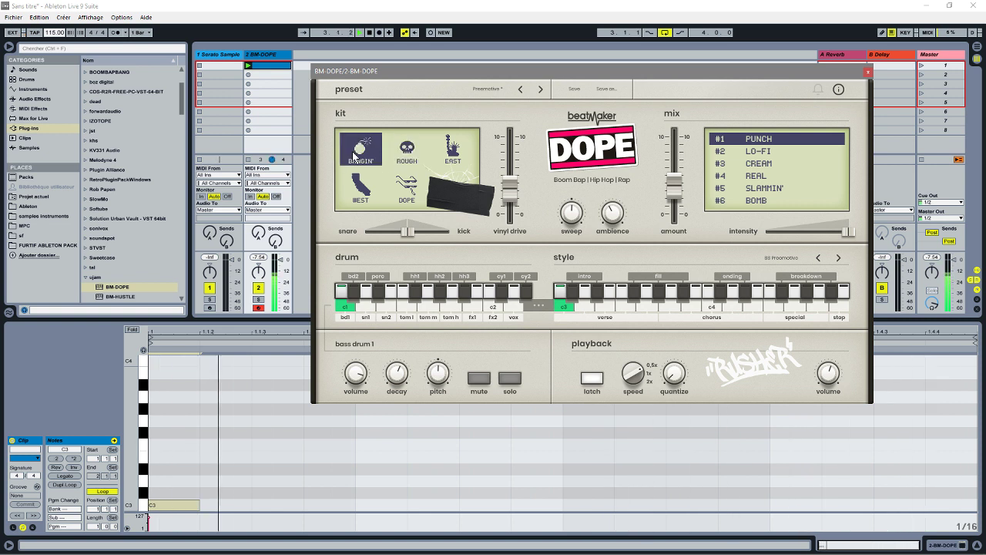
pyautogui.click(369, 204)
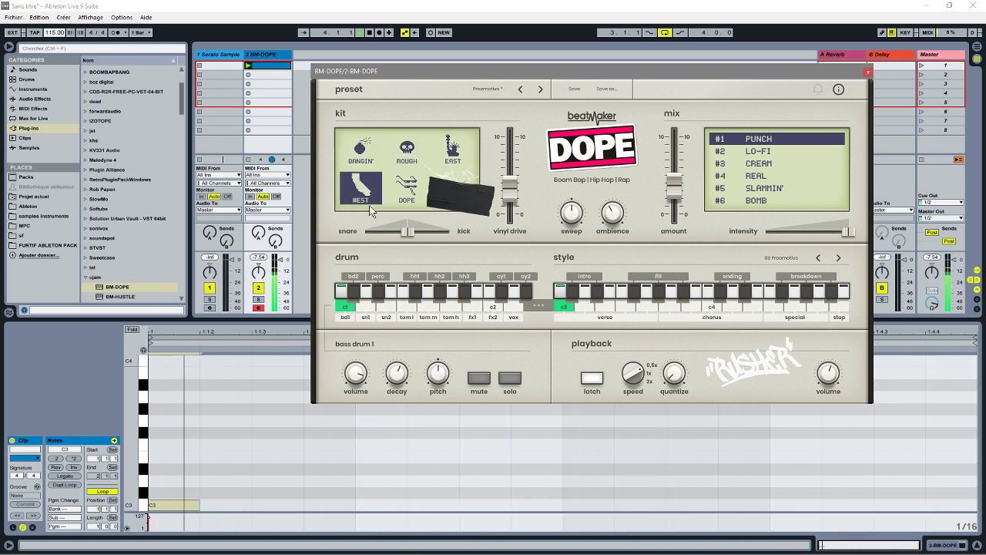
pyautogui.click(408, 188)
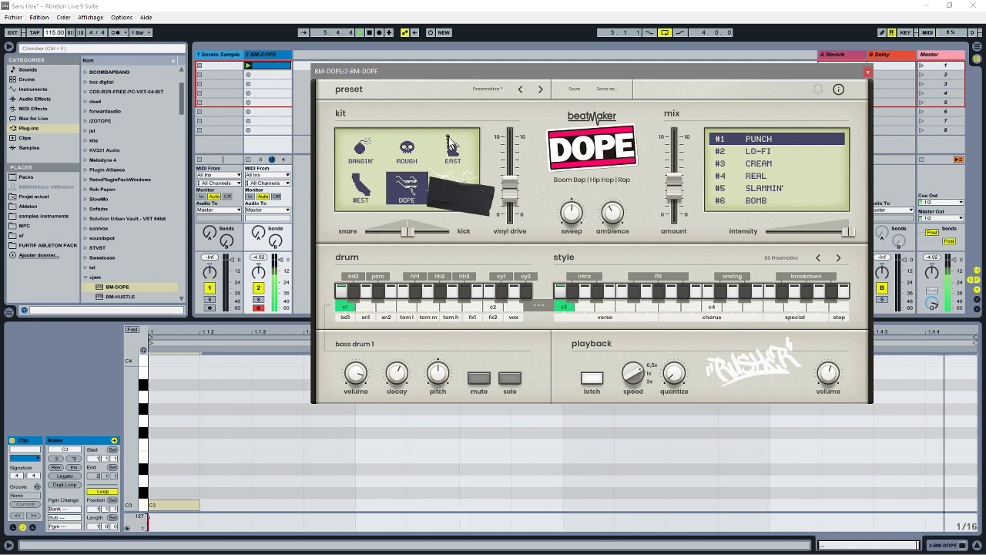
pyautogui.click(449, 148)
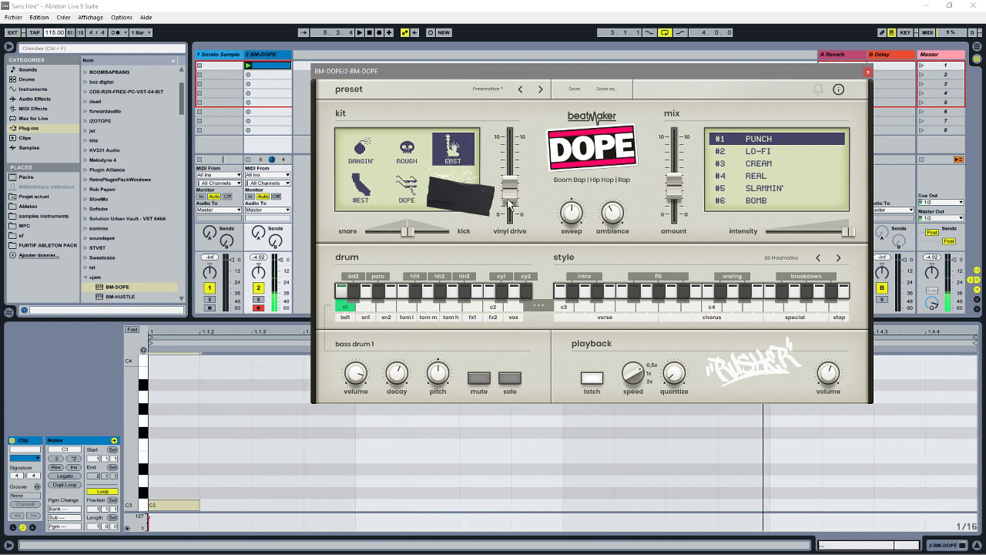
# Raise the vinyl drive almost to its maximum and increase the mix amount to slightly above midway.
pyautogui.moveTo(509, 187); pyautogui.dragTo(510, 140)
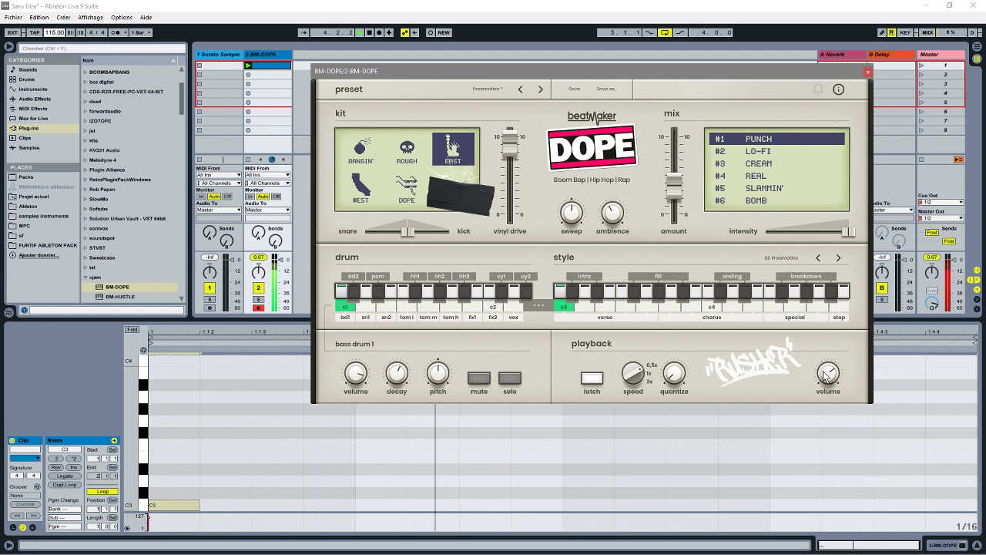
pyautogui.moveTo(670, 187); pyautogui.dragTo(669, 169)
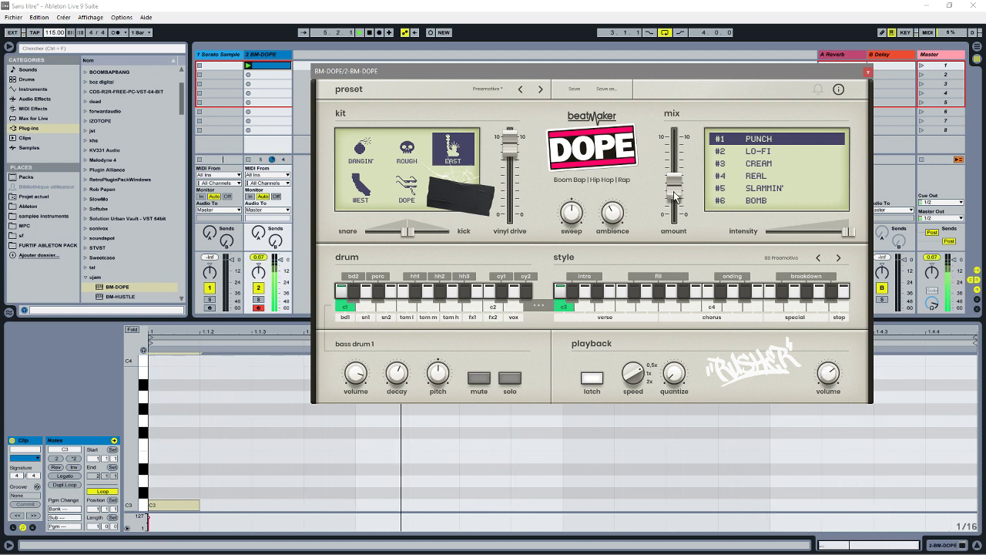
# Audition the Lo-Fi, Cream, Real, Slammin' and Bomb mix presets on the playing beat, ending on Punch.
pyautogui.click(755, 152)
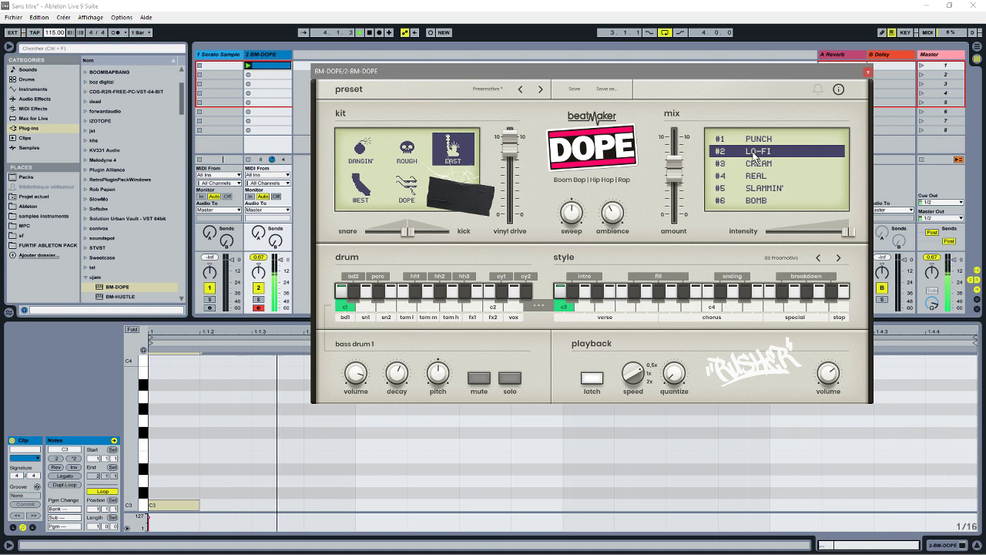
pyautogui.click(753, 139)
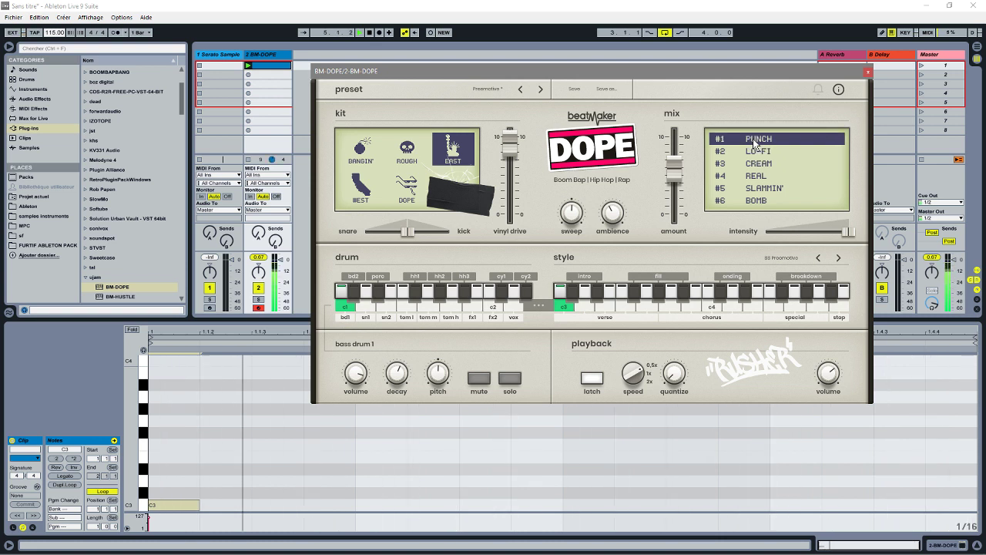
pyautogui.click(755, 152)
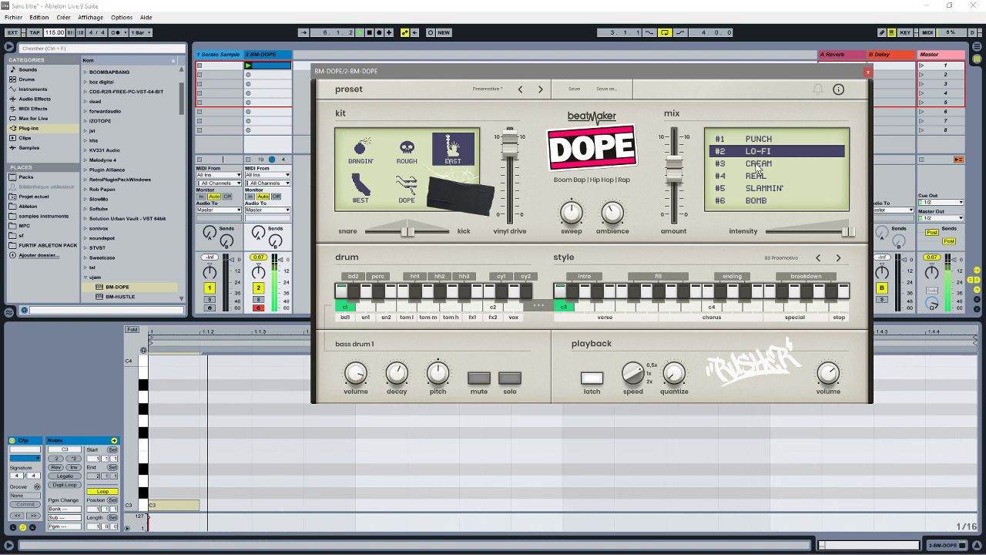
pyautogui.click(758, 164)
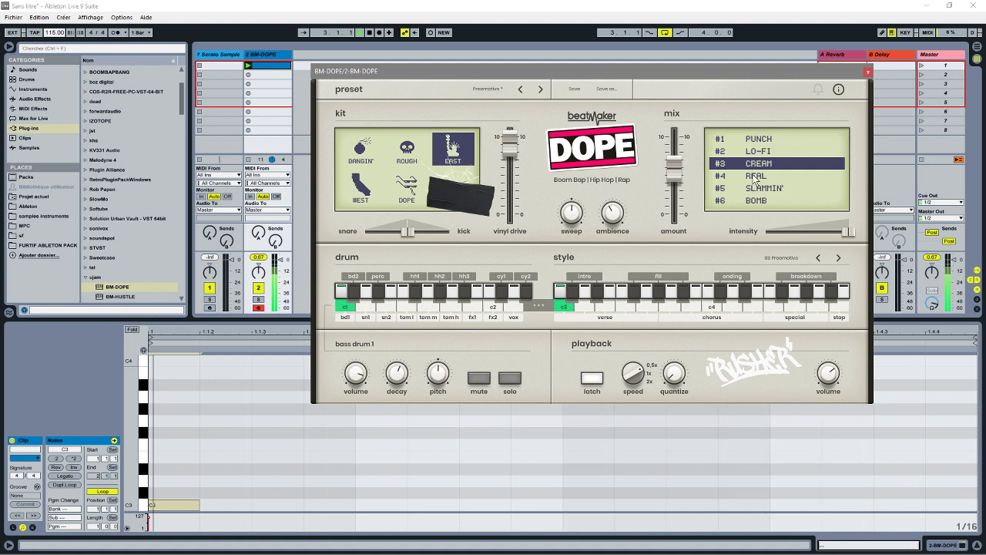
pyautogui.click(755, 178)
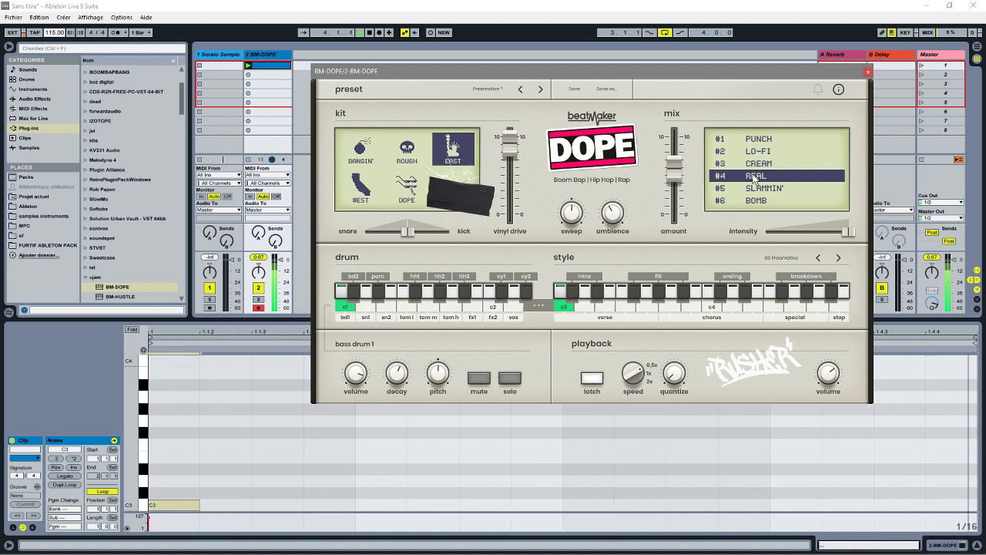
pyautogui.click(760, 190)
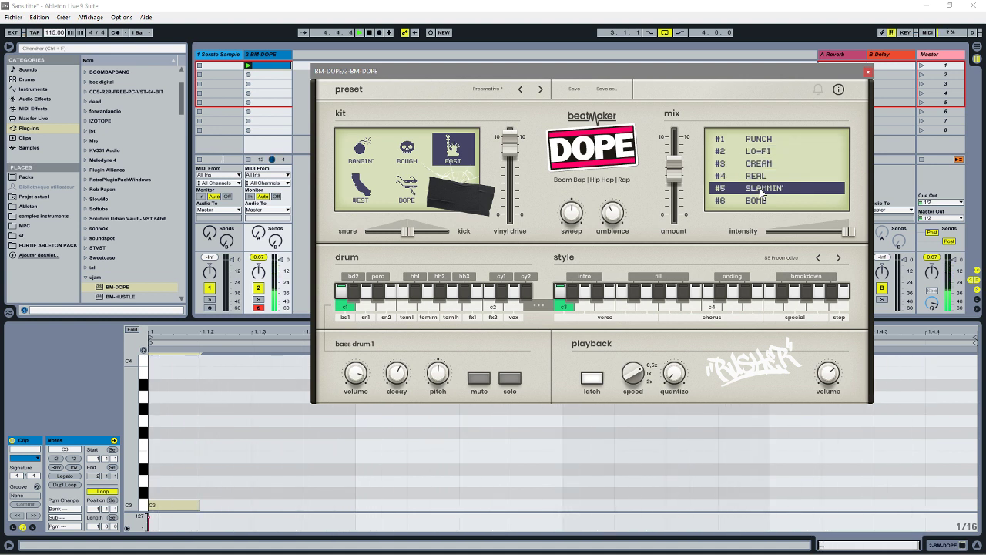
pyautogui.click(757, 201)
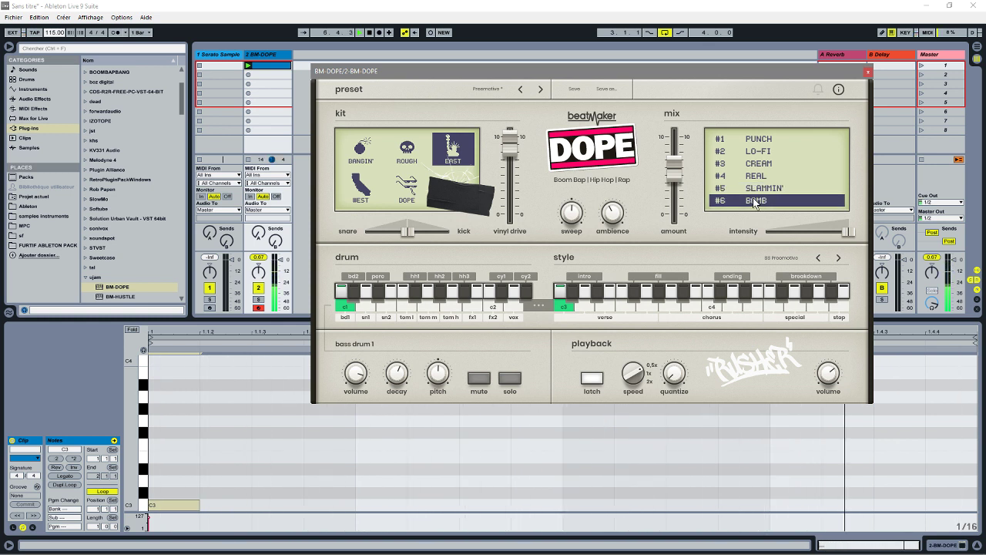
pyautogui.click(759, 141)
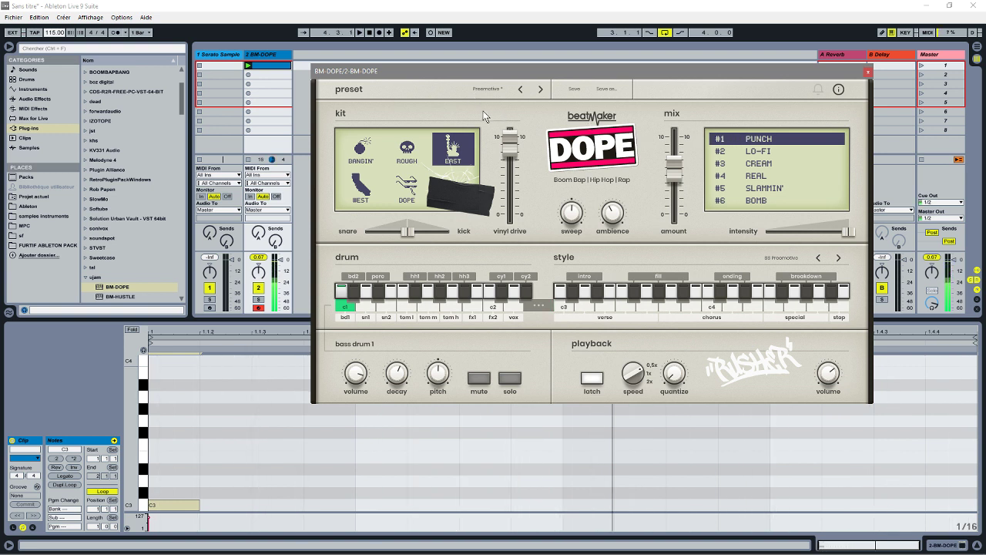
# Look through the drum plugin's factory preset list and close it without choosing another preset.
pyautogui.click(493, 91)
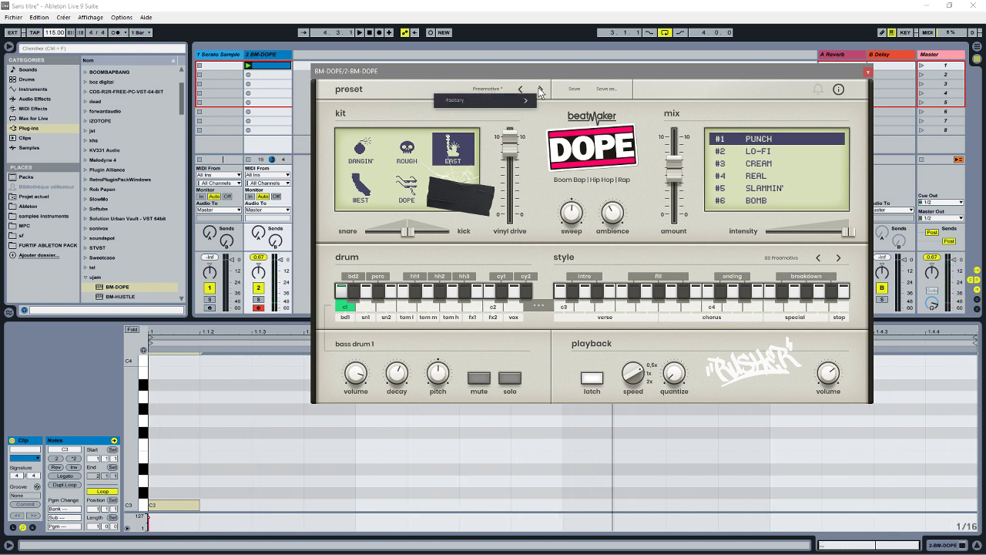
pyautogui.moveTo(523, 97)
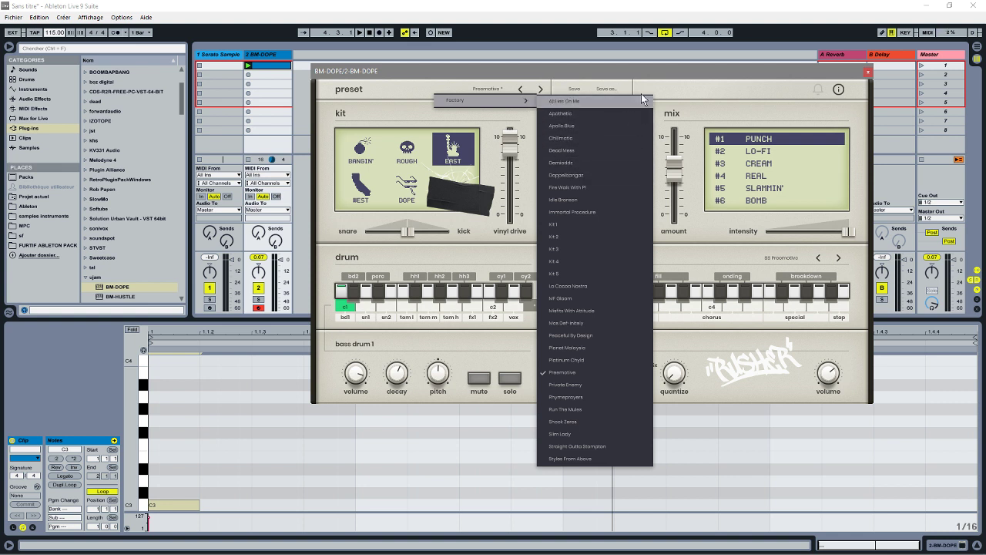
pyautogui.click(720, 85)
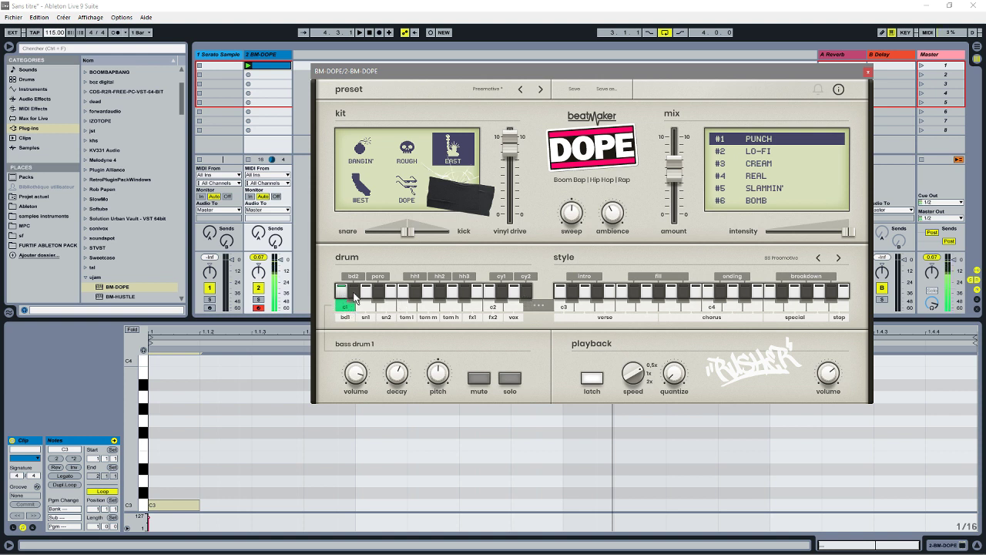
# Audition the individual drum sounds of the East kit, from percussion and snares through toms, hi-hats and effects to the vocal.
pyautogui.click(378, 295)
pyautogui.click(388, 299)
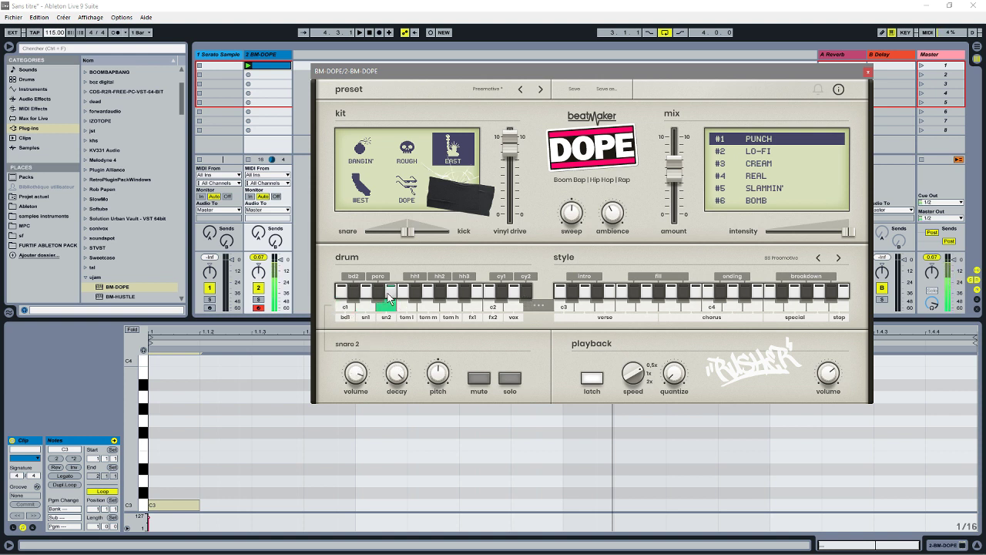
pyautogui.click(402, 299)
pyautogui.click(423, 298)
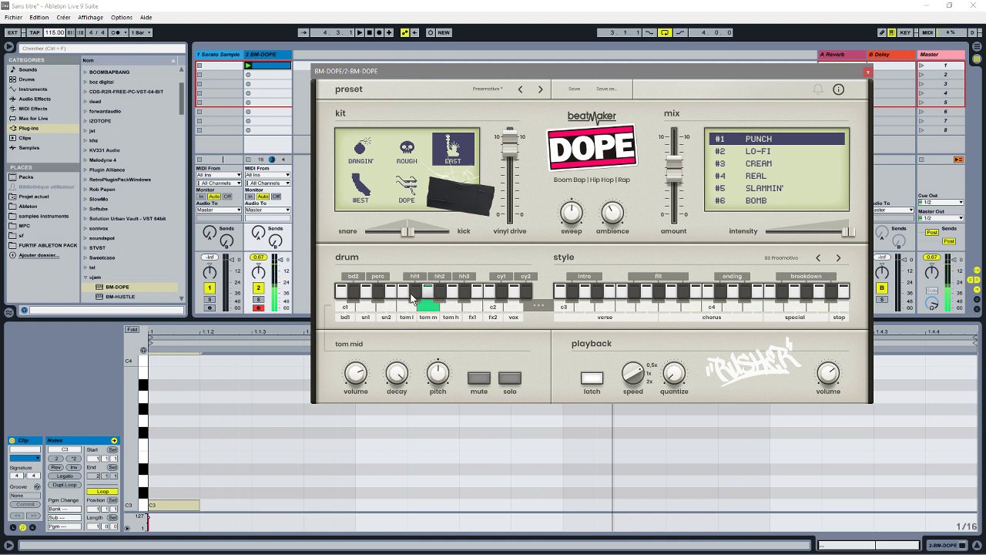
pyautogui.click(415, 295)
pyautogui.click(452, 299)
pyautogui.click(465, 294)
pyautogui.click(477, 298)
pyautogui.click(491, 295)
pyautogui.click(501, 293)
pyautogui.click(520, 297)
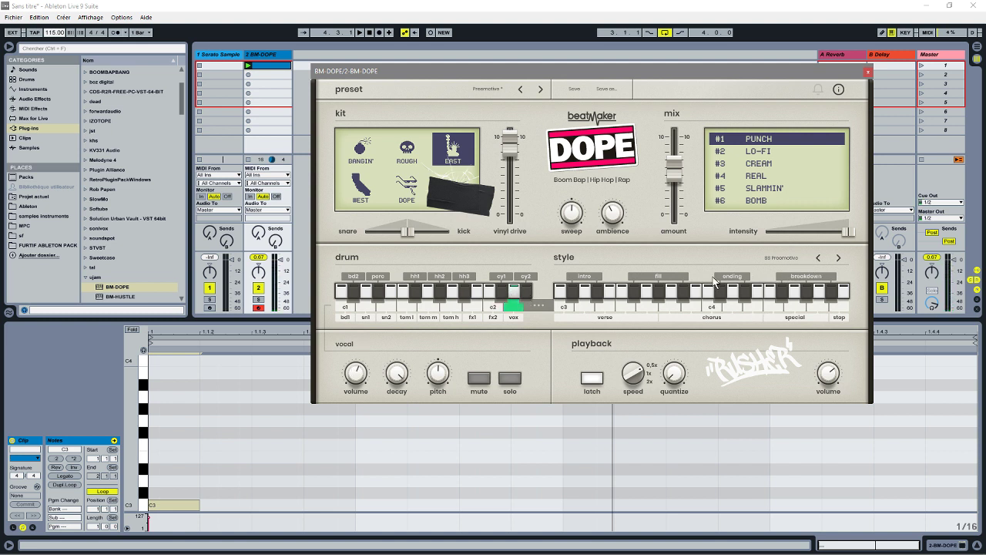
# Stop playback, lengthen the BM-DOPE clip's loop so that it ends at 8.4.4, and play the extended clip.
pyautogui.press('space')
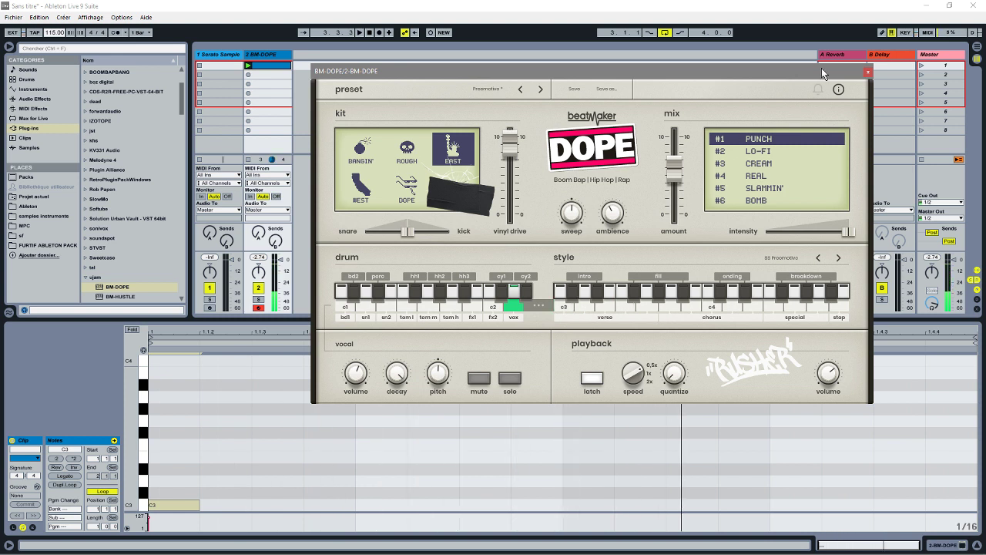
pyautogui.click(868, 73)
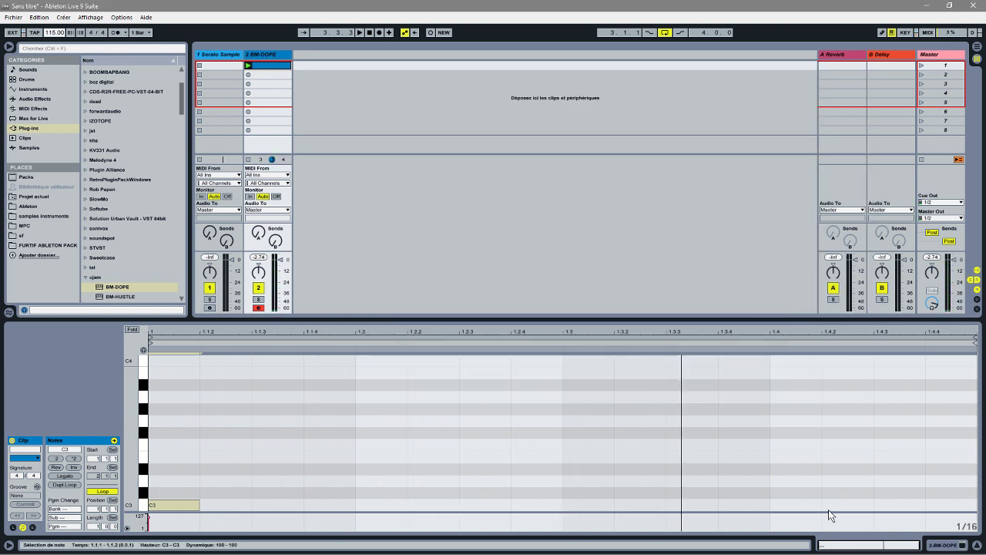
pyautogui.click(918, 546)
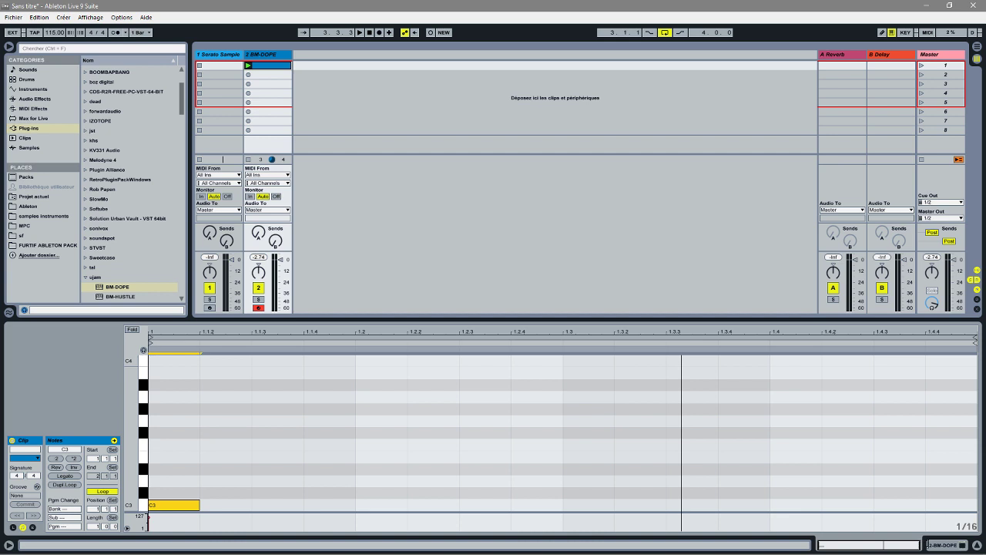
pyautogui.moveTo(976, 338)
pyautogui.mouseDown()
pyautogui.moveTo(984, 337)
pyautogui.moveTo(866, 357)
pyautogui.moveTo(985, 348)
pyautogui.moveTo(918, 351)
pyautogui.moveTo(979, 348)
pyautogui.moveTo(957, 345)
pyautogui.mouseUp()
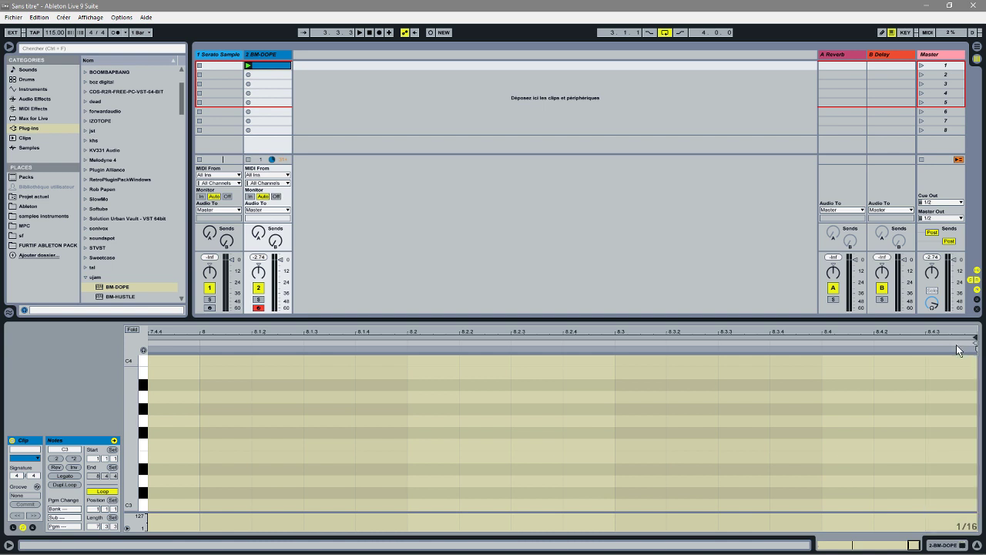
pyautogui.press('space')
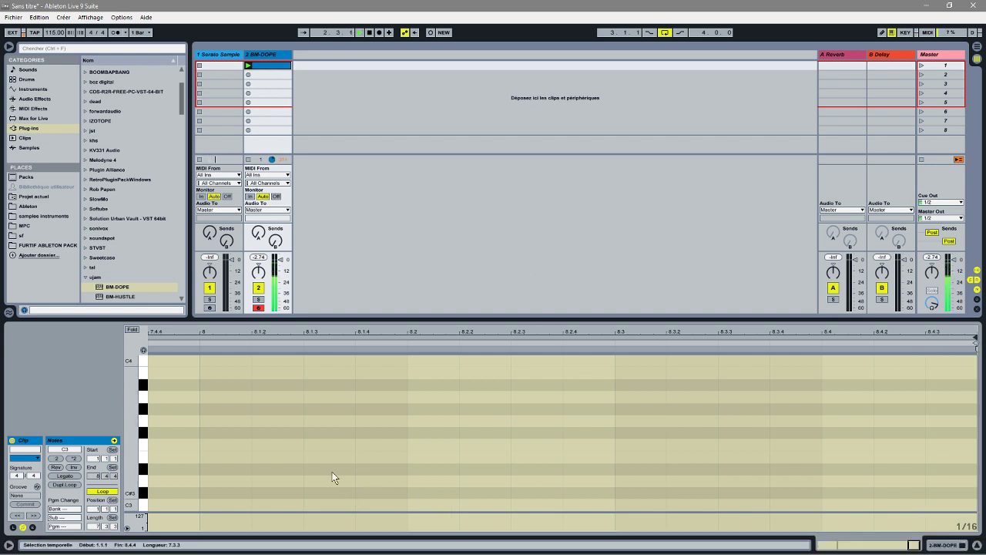
# Reopen the BM-DOPE plugin and audition two further verse patterns and the first chorus pattern on the running beat.
pyautogui.click(256, 51)
pyautogui.doubleClick(256, 51)
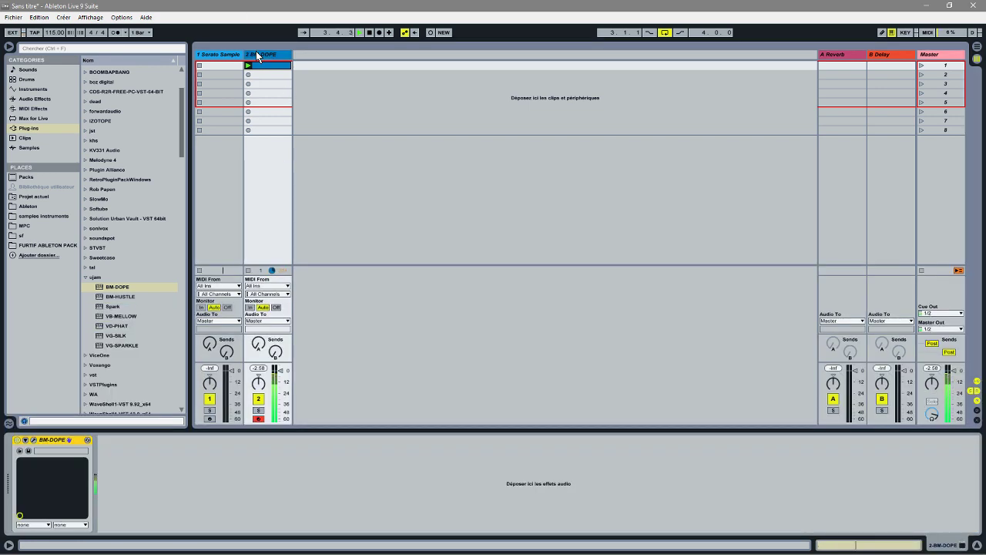
pyautogui.click(33, 441)
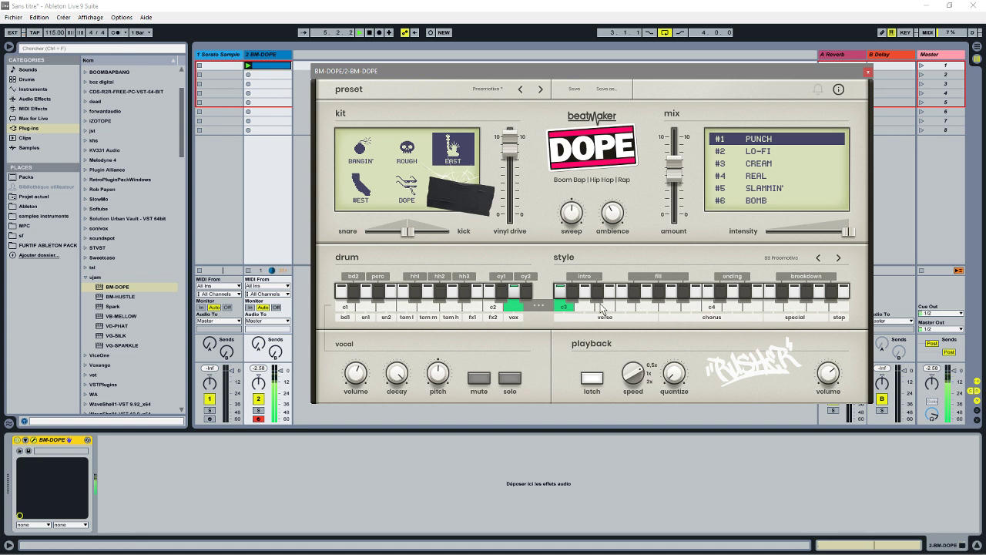
pyautogui.click(624, 295)
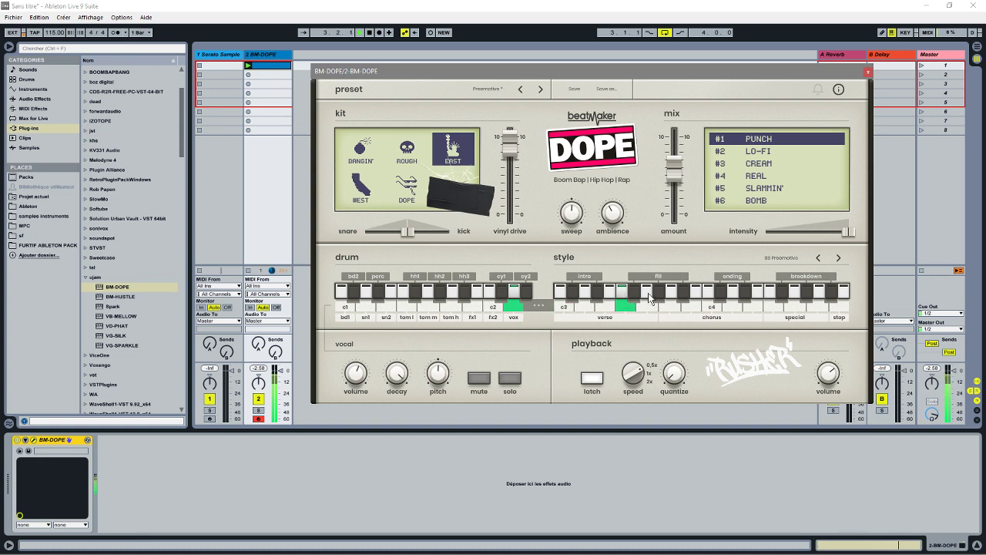
pyautogui.click(648, 294)
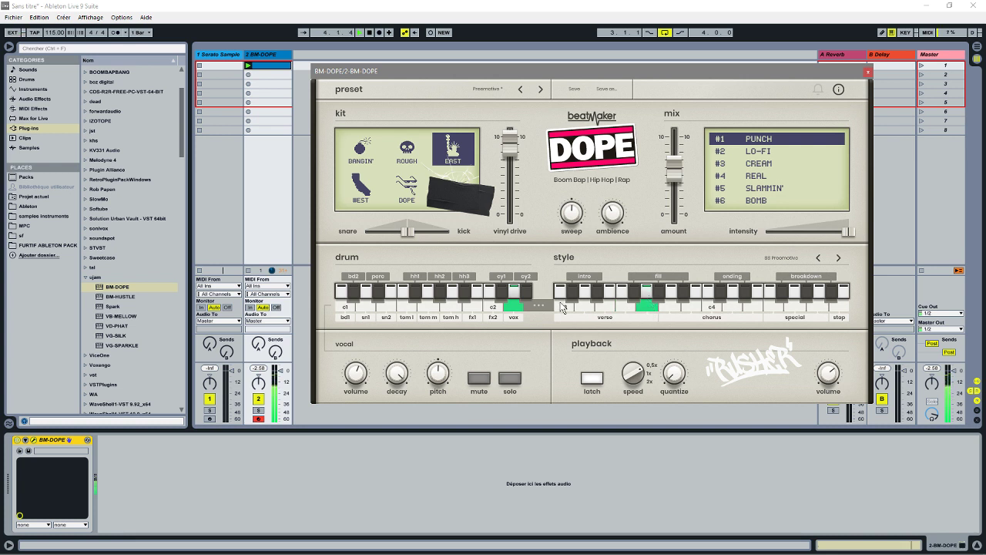
pyautogui.click(671, 296)
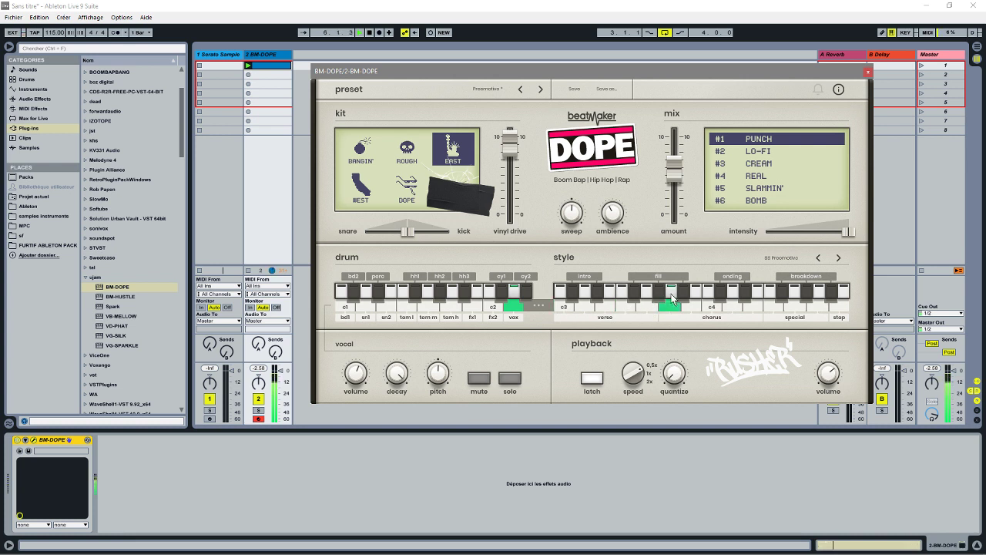
pyautogui.press('space')
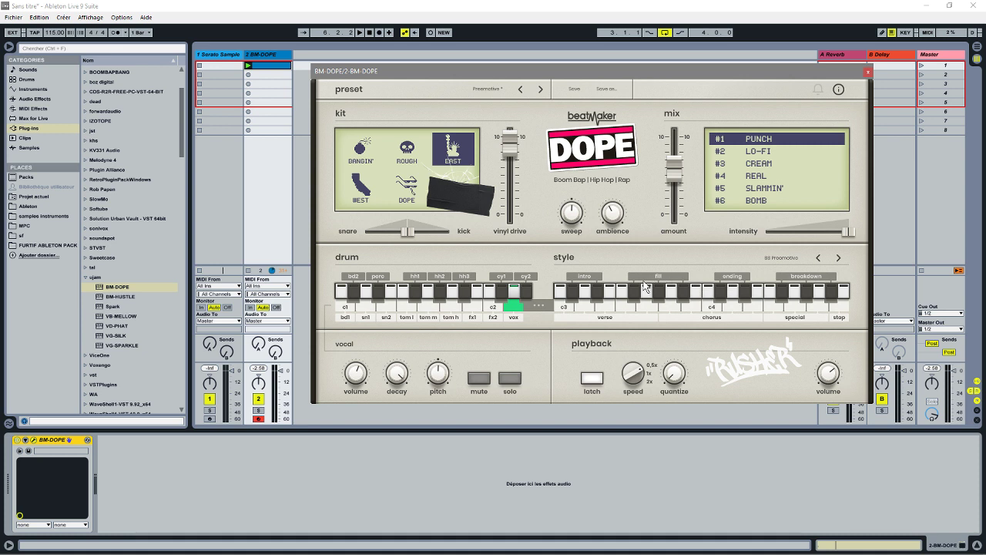
# Restart the beat and audition the next drum style with the Lo-Fi mix preset.
pyautogui.press('space')
pyautogui.press('space')
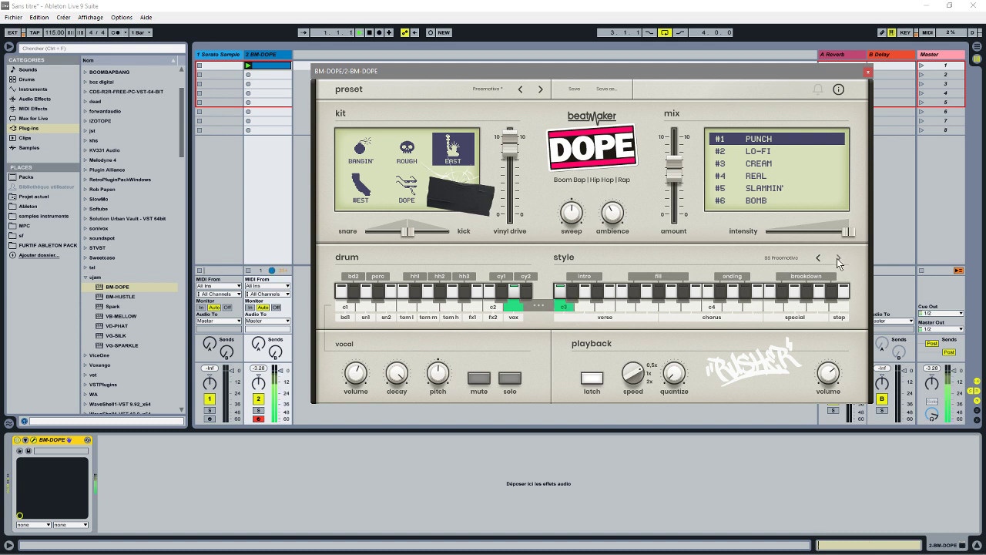
pyautogui.click(838, 258)
pyautogui.click(739, 152)
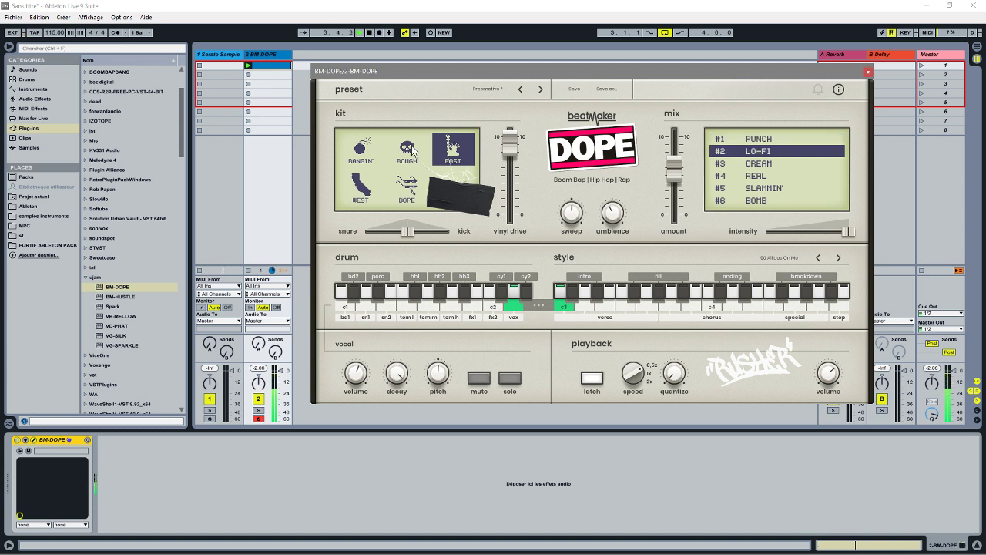
# Step on through the next two drum styles, comparing the Punch, Cream and Real mixes and ending on Punch.
pyautogui.click(838, 257)
pyautogui.click(763, 141)
pyautogui.click(759, 167)
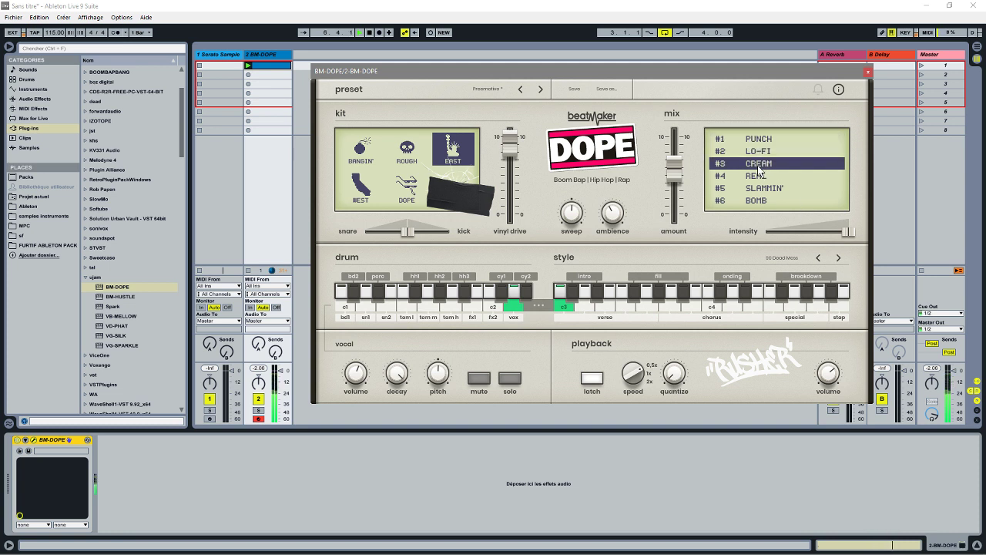
pyautogui.click(761, 179)
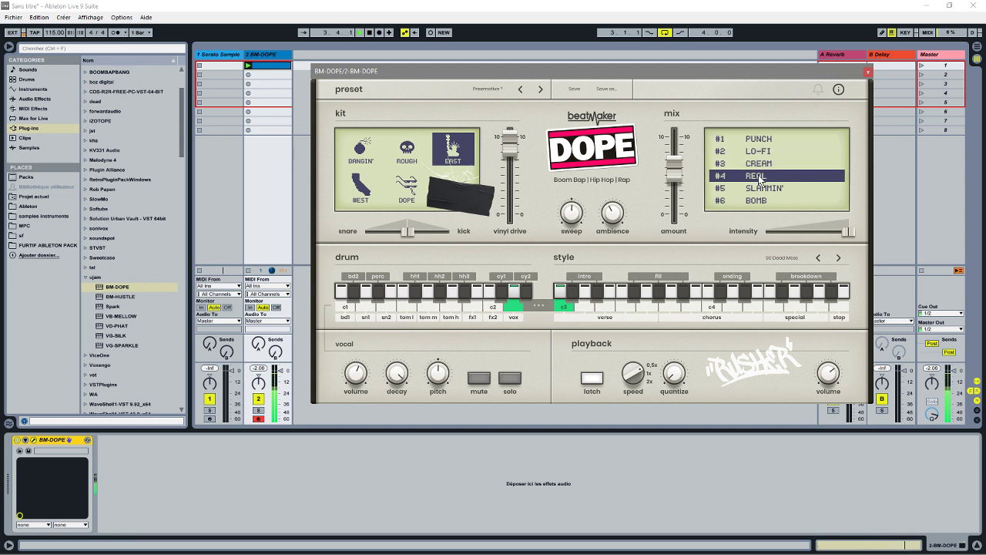
pyautogui.click(759, 142)
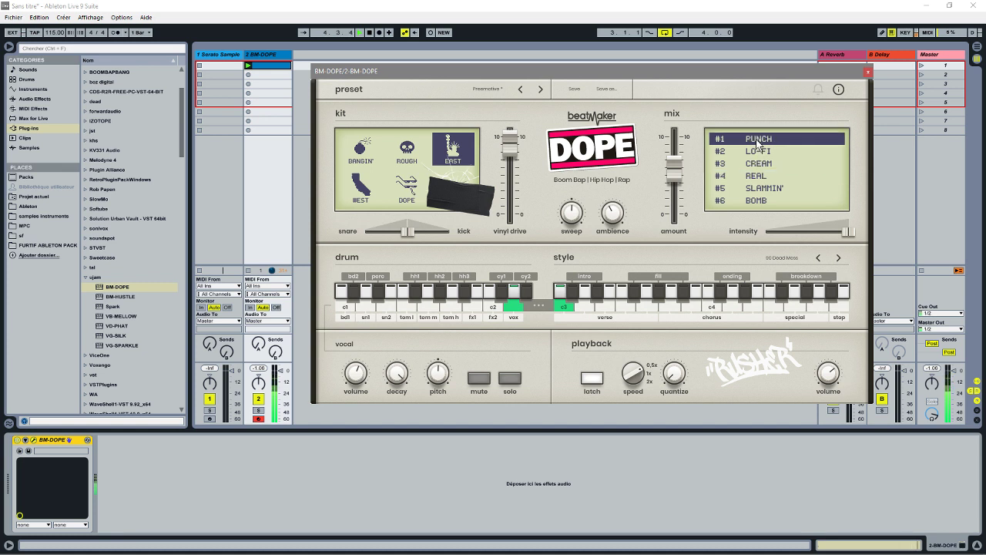
pyautogui.click(839, 258)
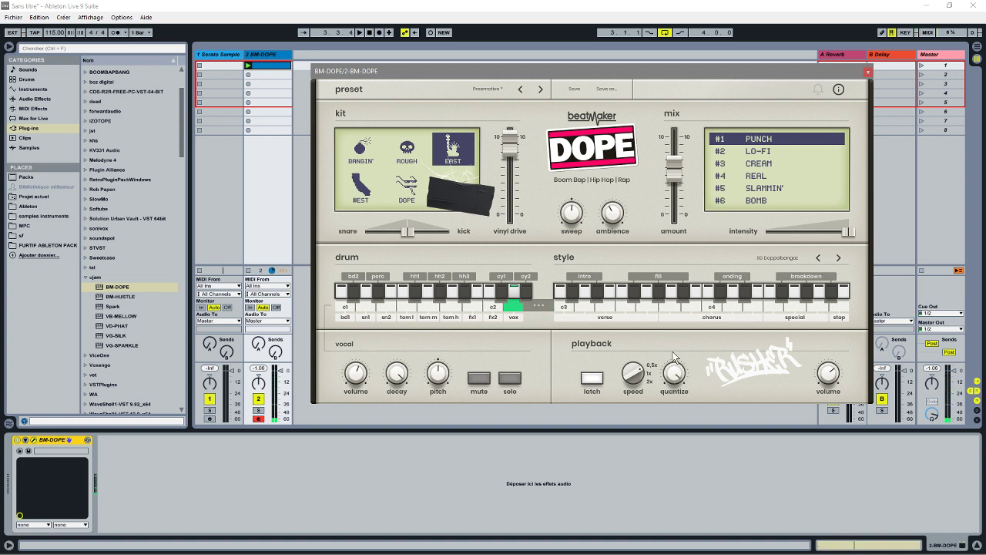
pyautogui.moveTo(676, 366); pyautogui.dragTo(678, 371)
# Load the next drum preset, Private Enemy, and arm the Serato Sample track.
pyautogui.click(540, 89)
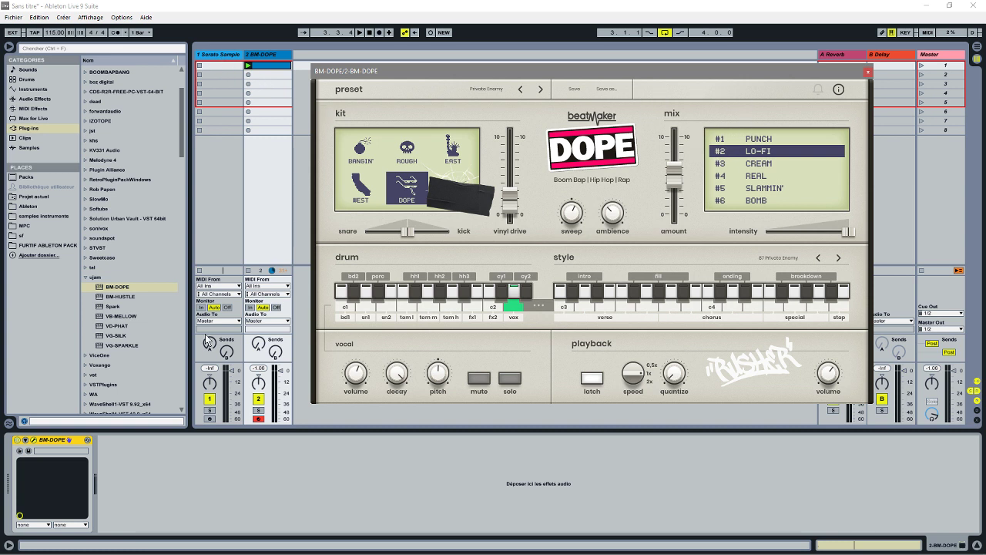
pyautogui.click(209, 419)
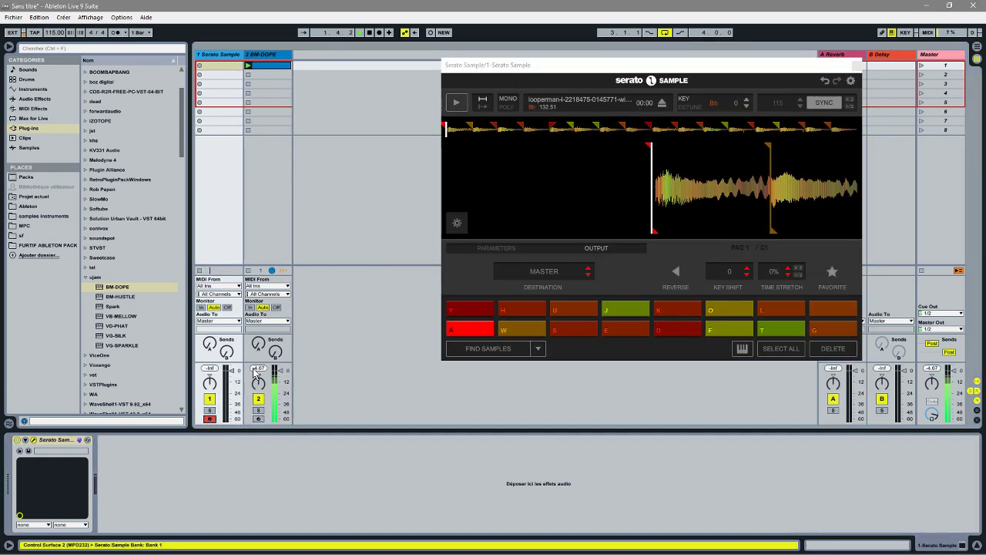
# Set BM-DOPE's playback speed to 0.5x and the project tempo to 154 BPM.
pyautogui.click(268, 57)
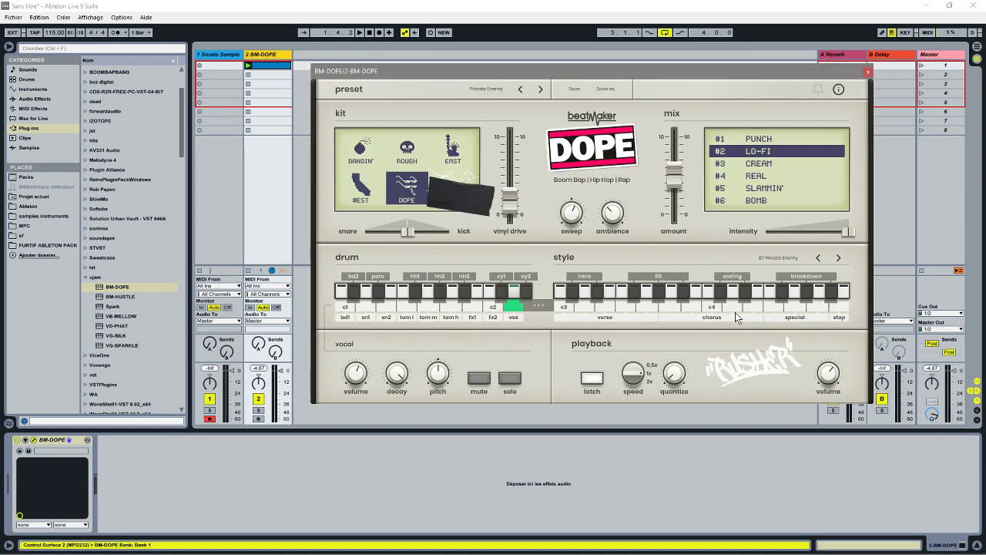
pyautogui.moveTo(637, 375); pyautogui.dragTo(662, 341)
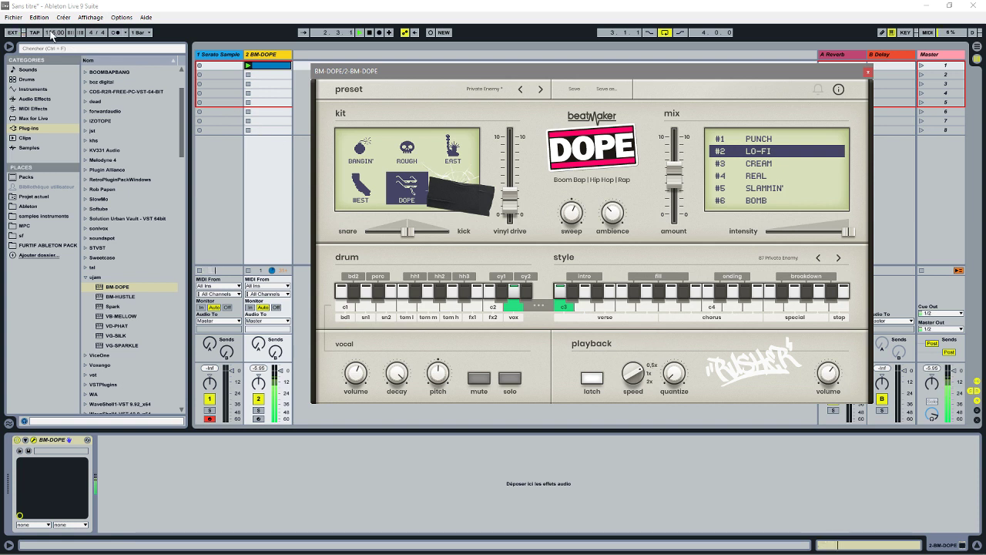
pyautogui.moveTo(51, 32); pyautogui.dragTo(50, 27)
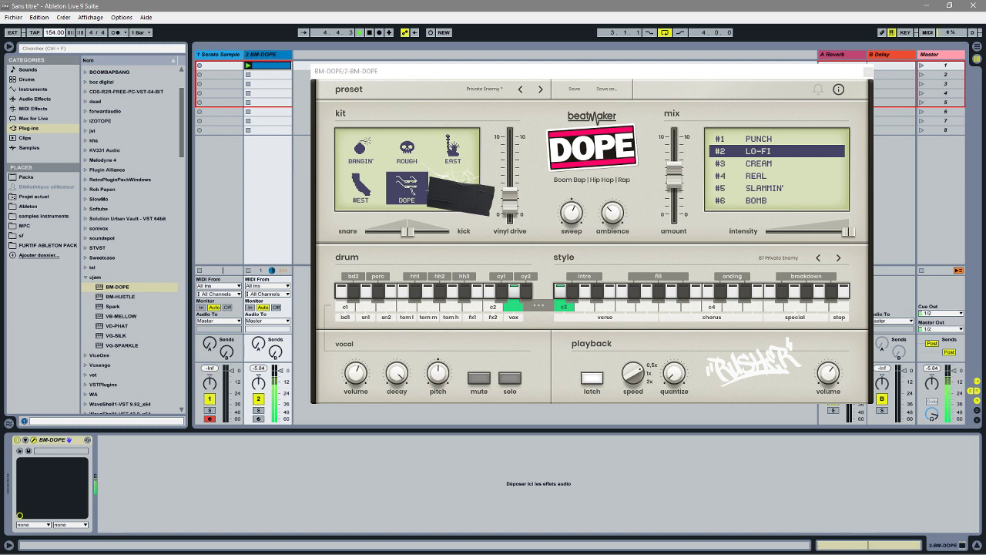
# Play the upper-row Serato Sample slices K, O, L and the last pad over the running drum beat.
pyautogui.click(215, 53)
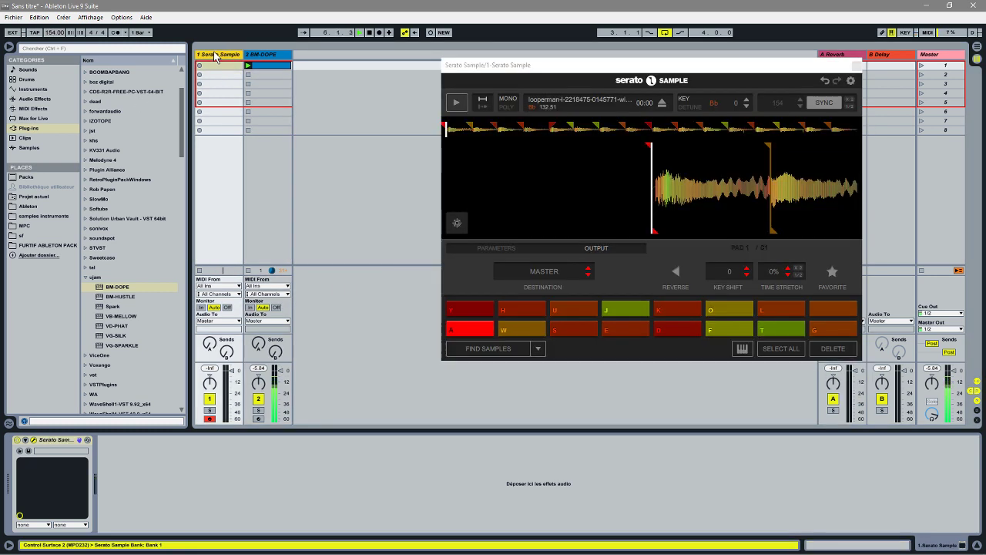
pyautogui.press('k')
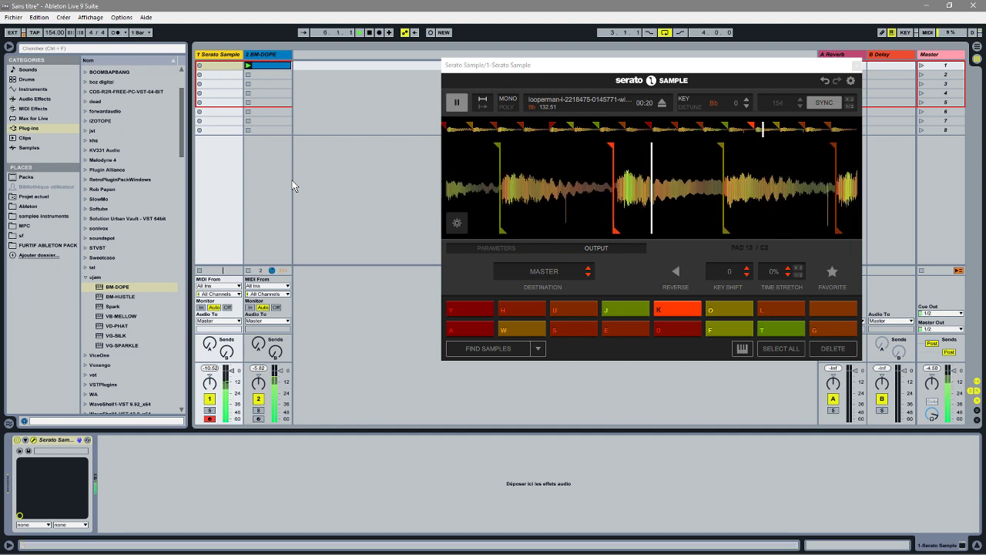
pyautogui.press('o')
pyautogui.press('o')
pyautogui.press('k')
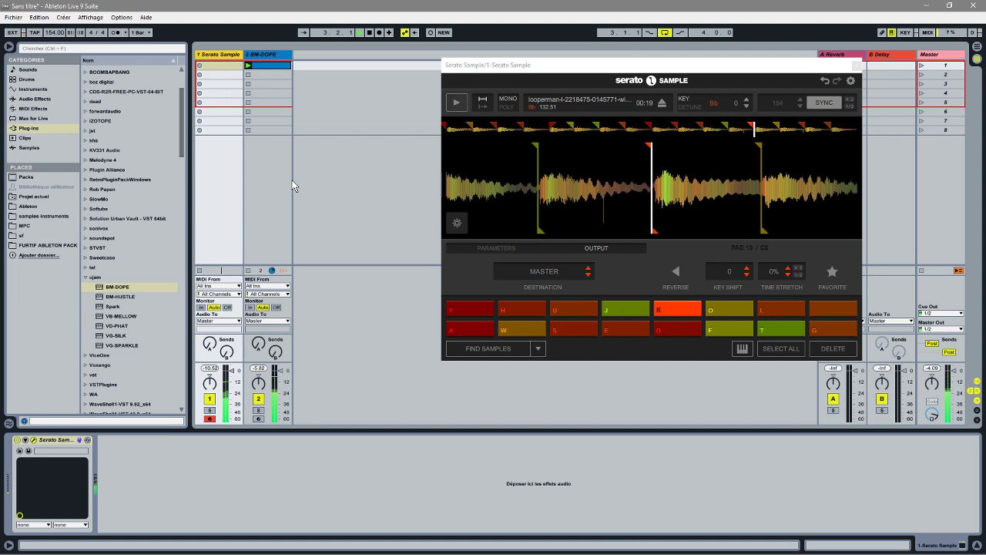
pyautogui.press('o')
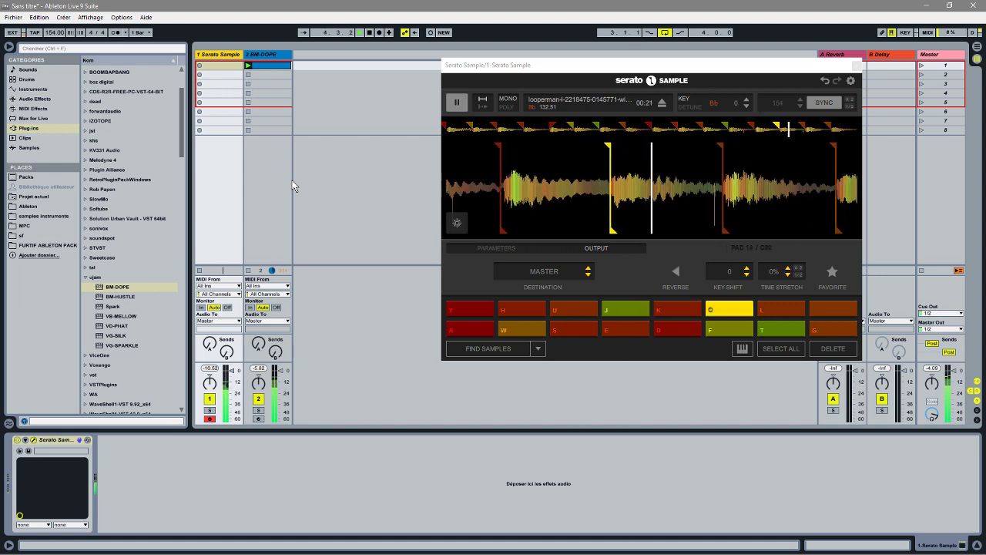
pyautogui.press('l')
pyautogui.press('p')
pyautogui.press('p')
pyautogui.press('p')
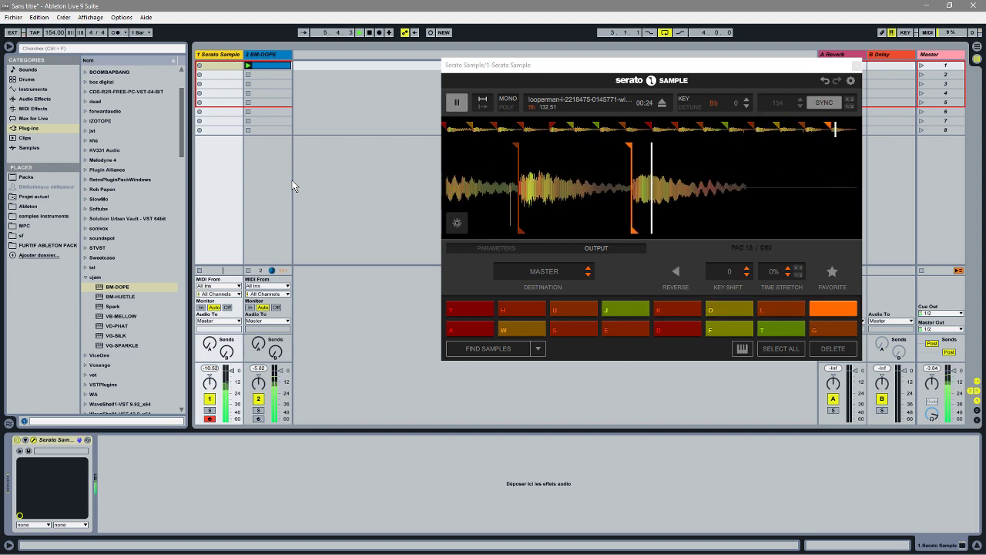
pyautogui.press('p')
pyautogui.press('k')
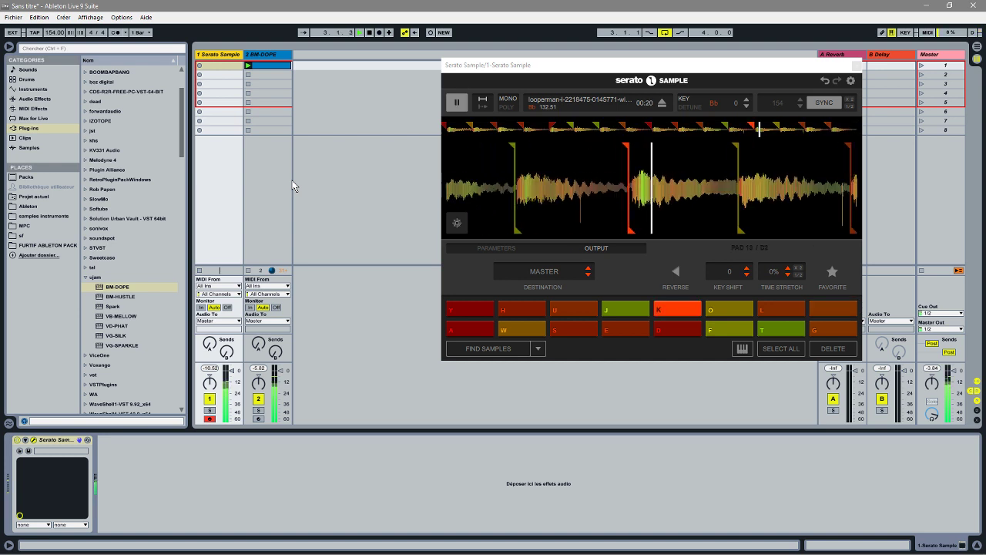
pyautogui.press('o')
pyautogui.press('o')
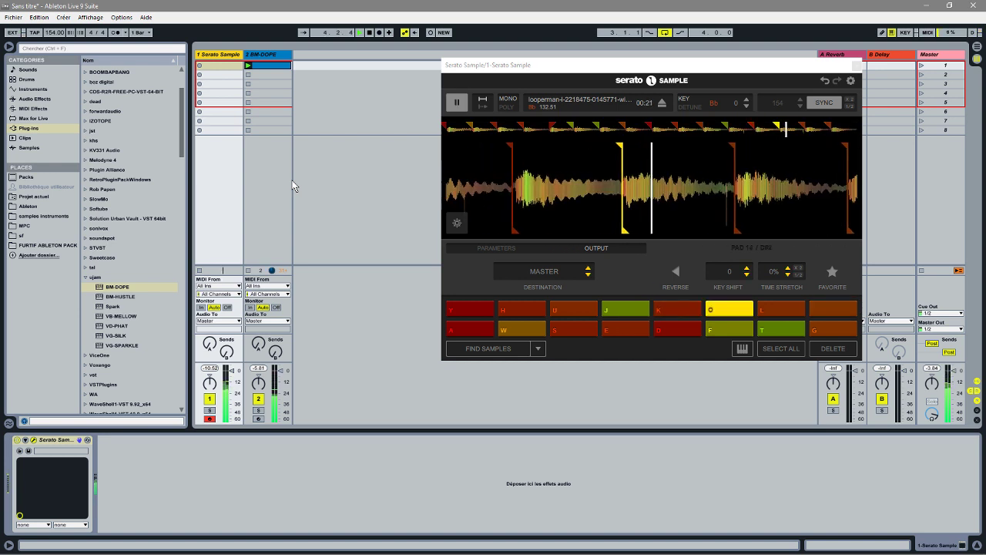
pyautogui.press('l')
pyautogui.press('l')
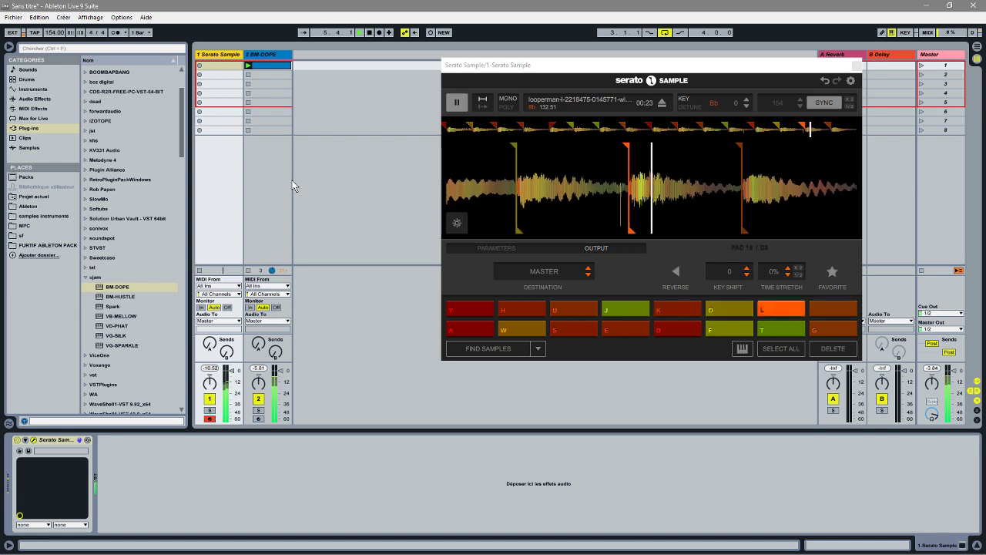
pyautogui.press('m')
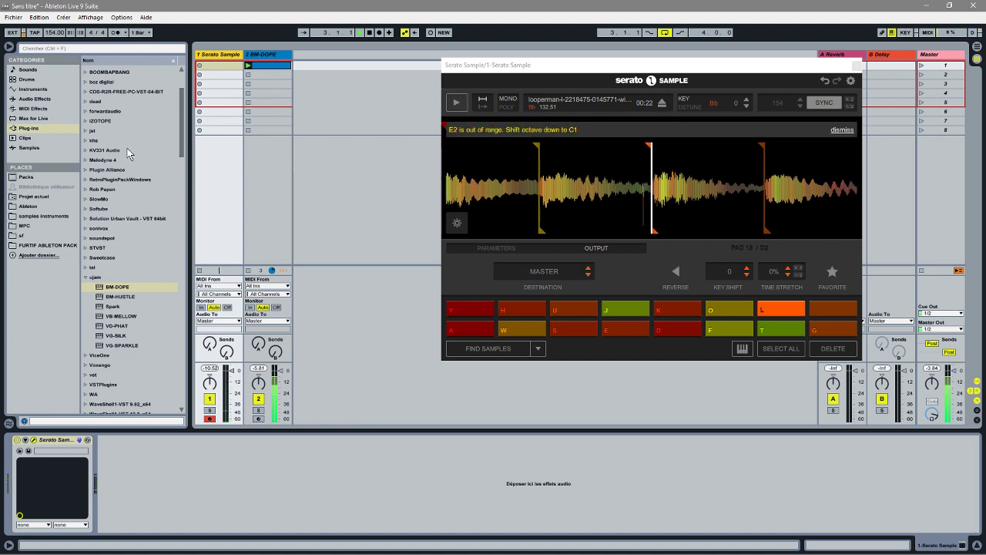
# Try the lower-row Serato Sample slices over the beat, including pads A, W, S, E and the reversed pad D.
pyautogui.click(487, 329)
pyautogui.click(523, 329)
pyautogui.click(564, 325)
pyautogui.click(624, 329)
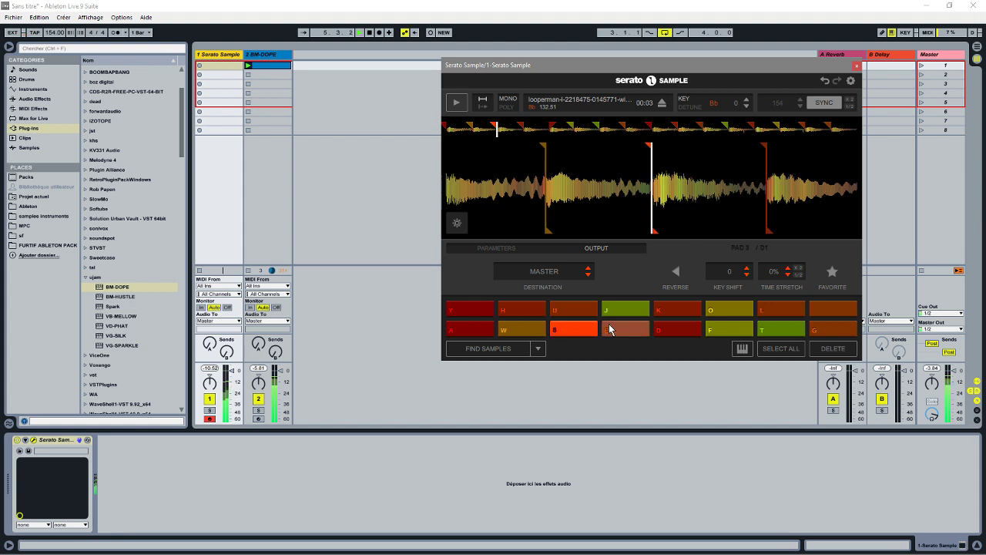
pyautogui.click(671, 325)
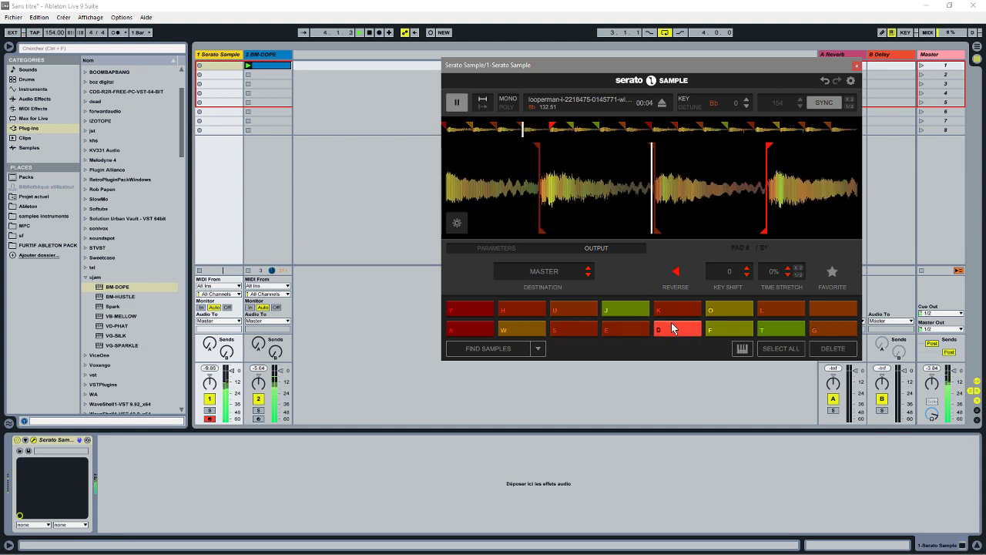
pyautogui.press('f')
pyautogui.press('t')
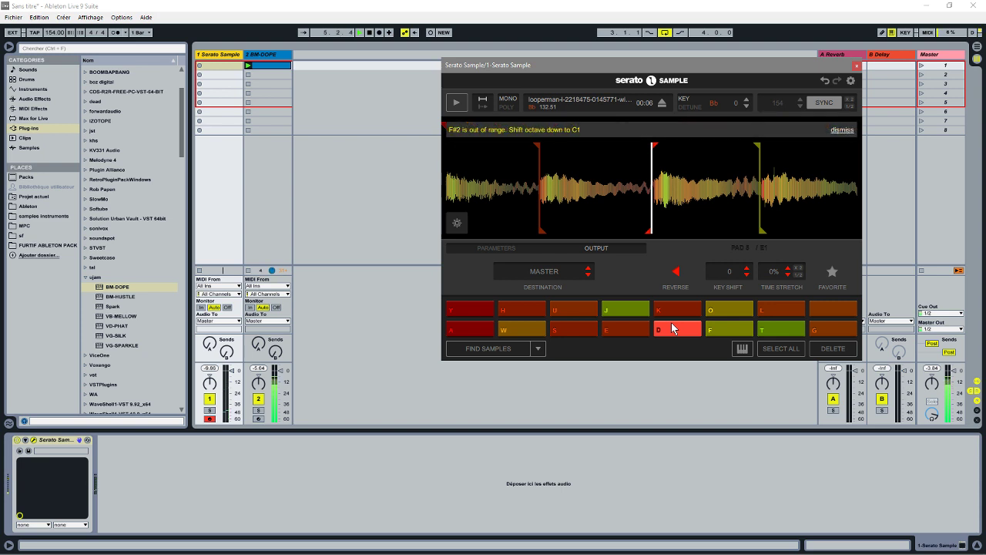
pyautogui.press('a')
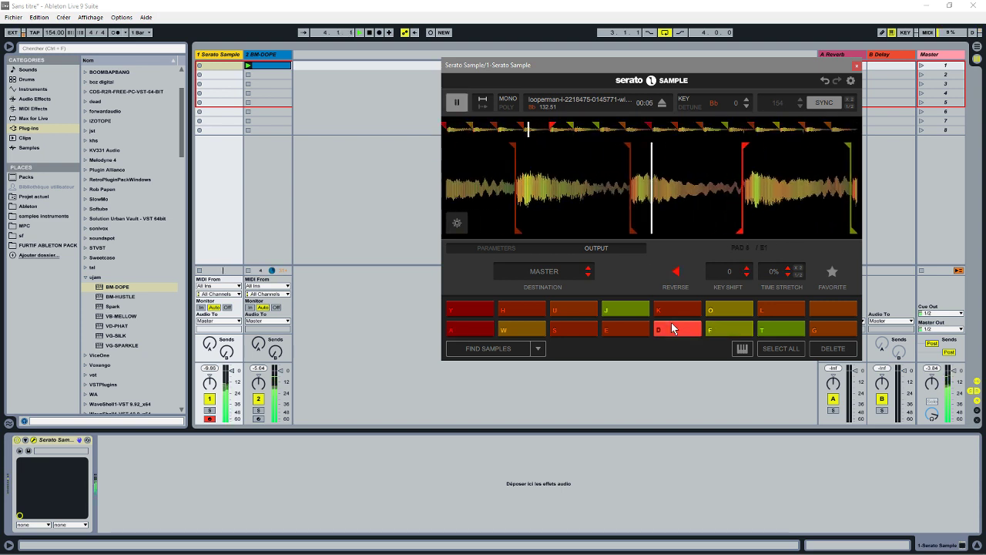
# Play the Serato Sample slices W, E, A and the reversed slice D over the running drum beat.
pyautogui.press('w')
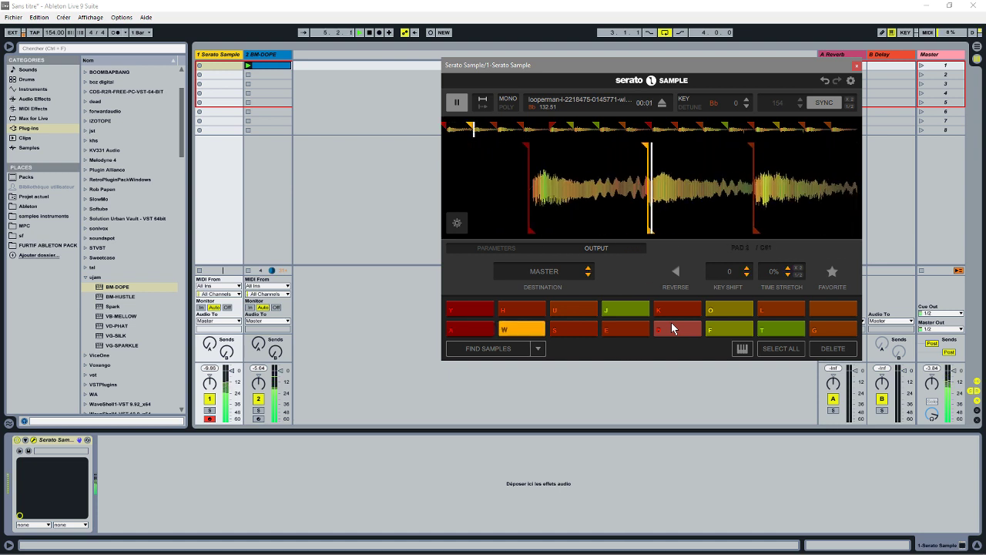
pyautogui.press('d')
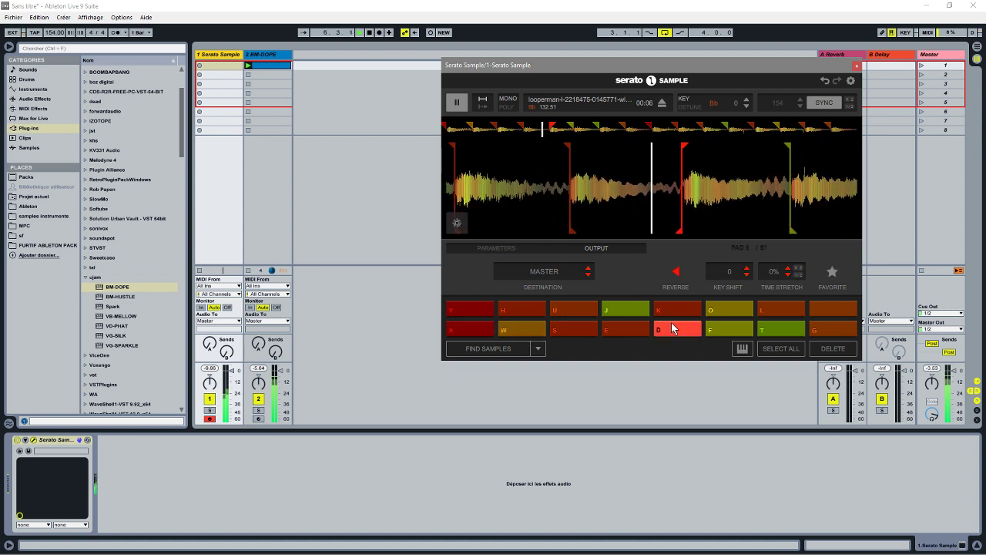
pyautogui.press('e')
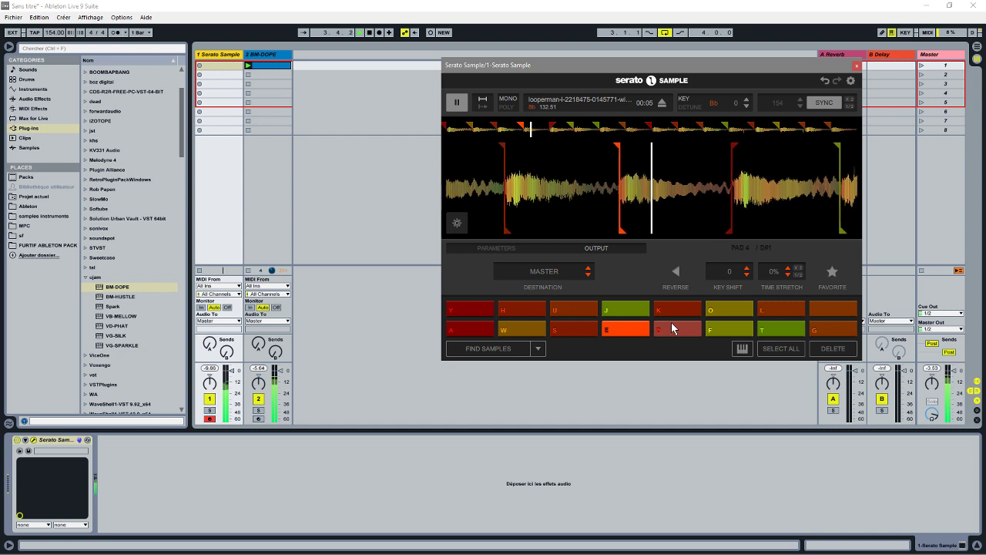
pyautogui.press('a')
pyautogui.press('w')
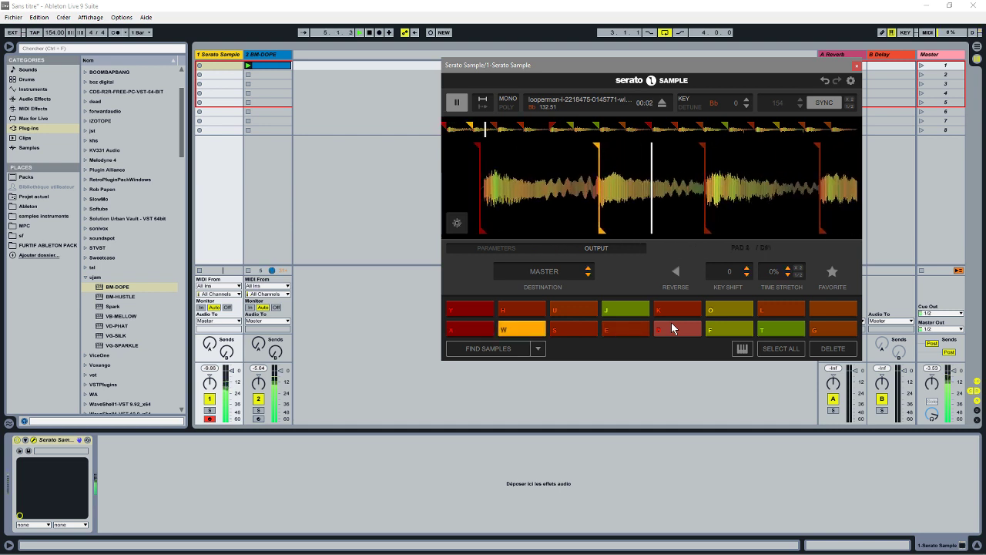
pyautogui.press('d')
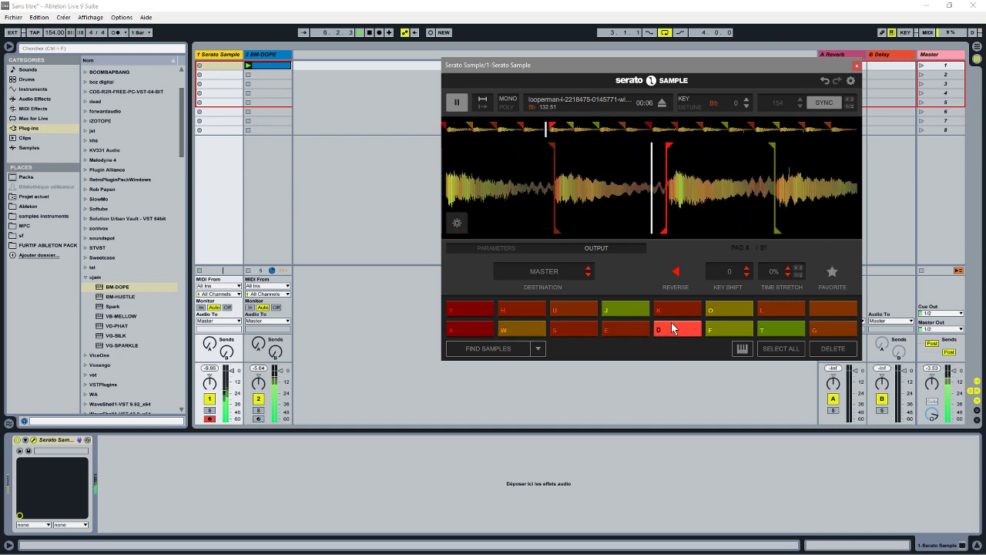
pyautogui.press('w')
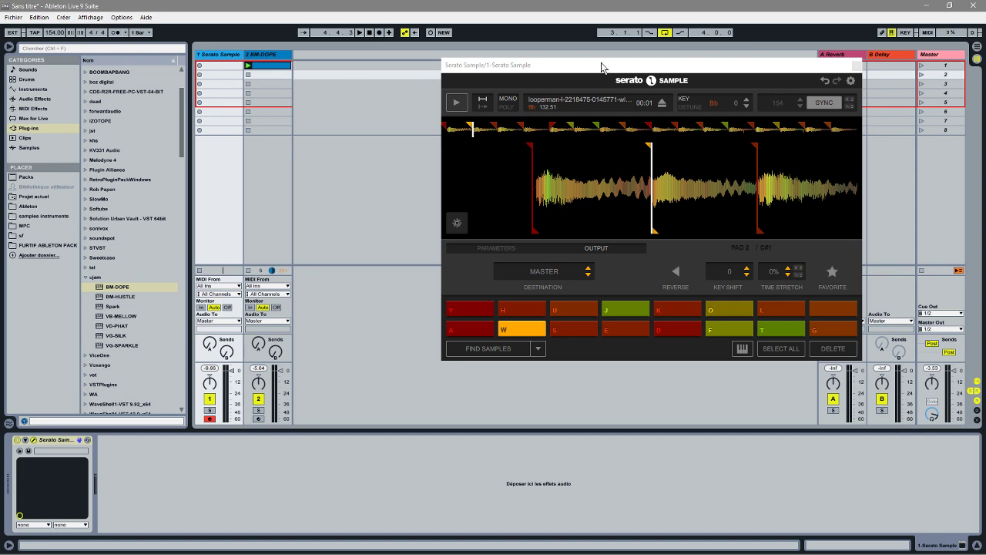
# Close the Serato Sample and BM-DOPE plugin windows.
pyautogui.click(854, 68)
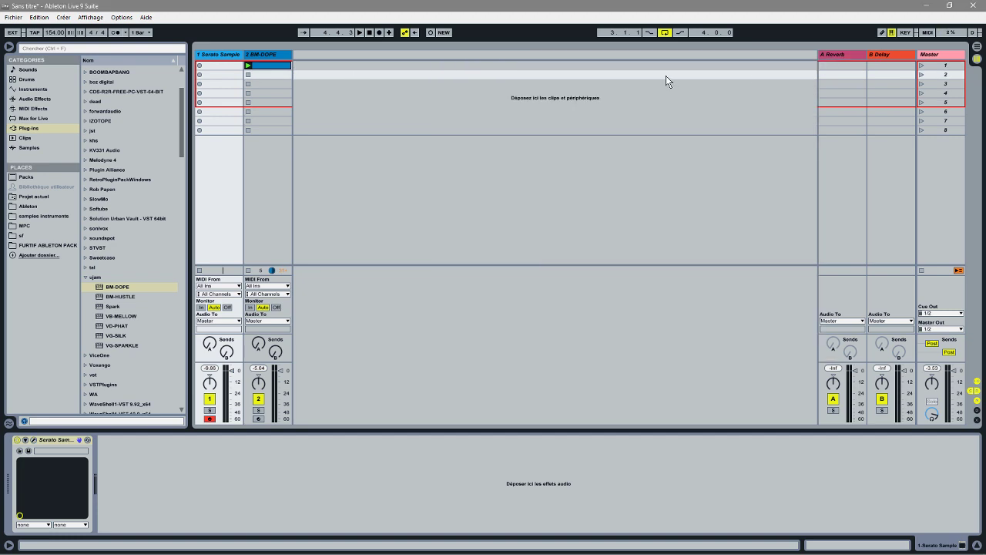
pyautogui.click(277, 113)
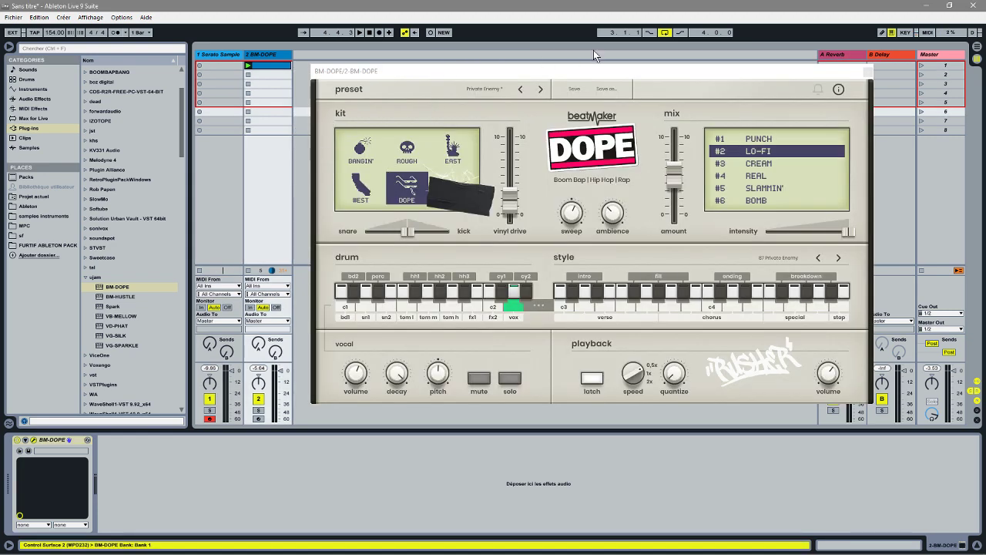
pyautogui.click(868, 74)
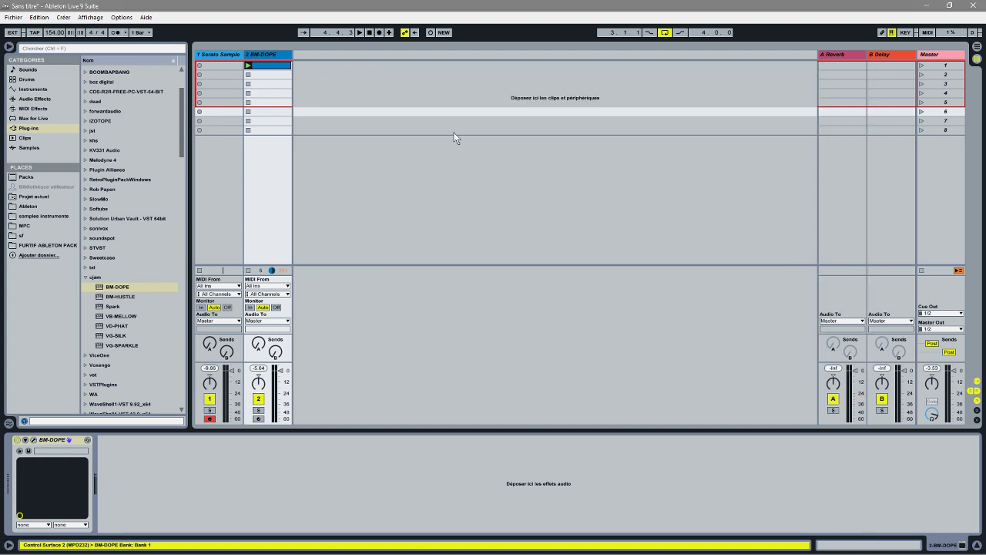
# Insert a new MIDI track and load the VB-MELLOW instrument from the ujam folder onto it.
pyautogui.rightClick(362, 85)
pyautogui.click(403, 99)
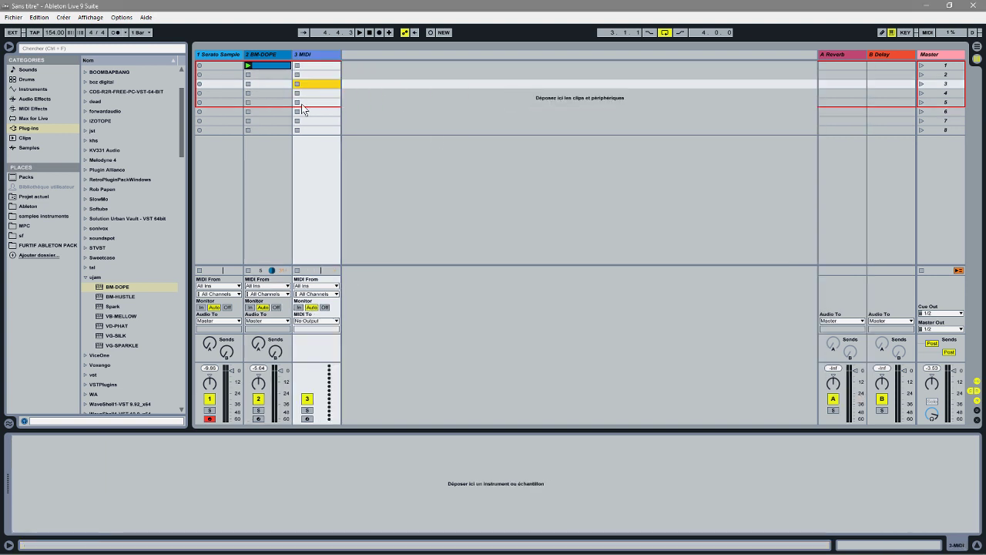
pyautogui.doubleClick(117, 315)
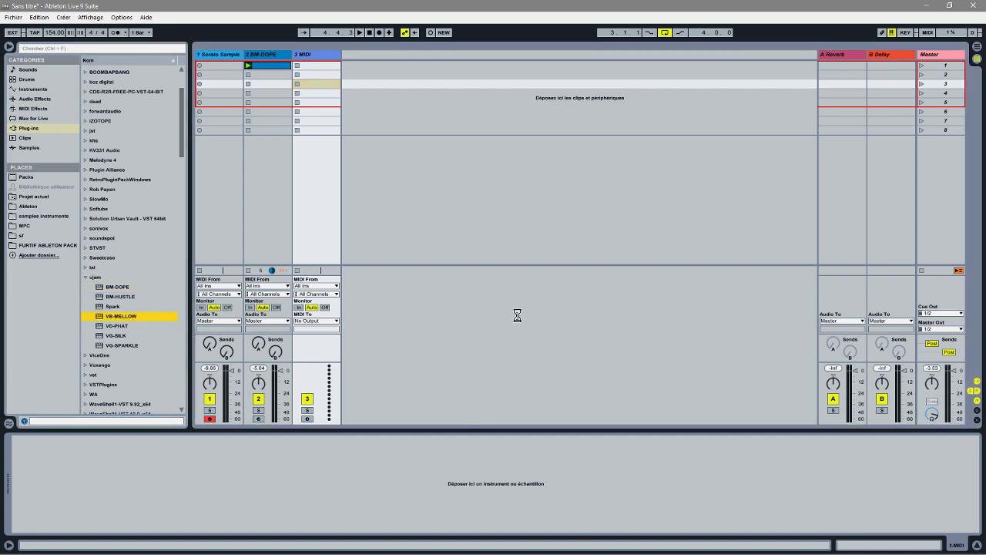
# Switch to Chrome to view the MELLOW product page on Plugin Boutique, and return to Ableton Live.
pyautogui.moveTo(354, 547)
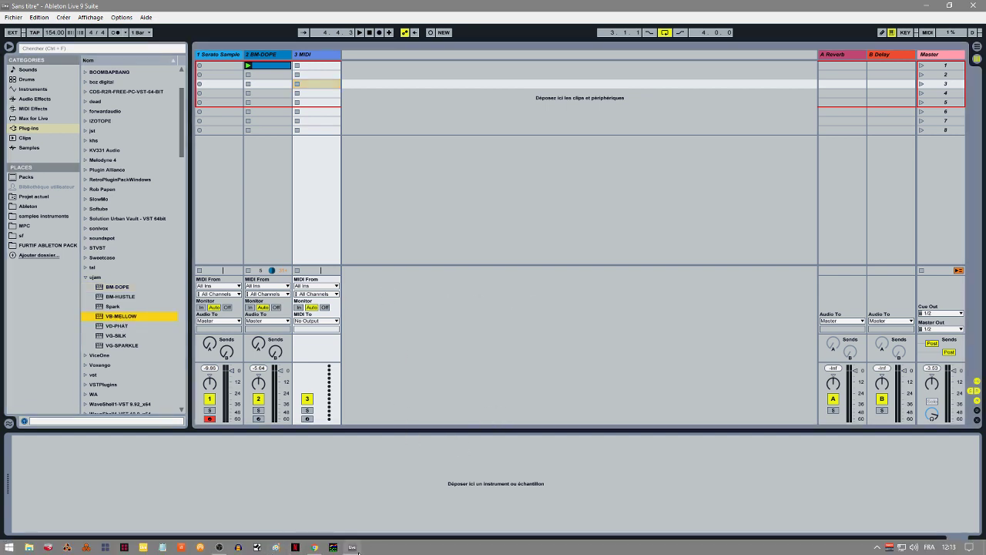
pyautogui.click(313, 548)
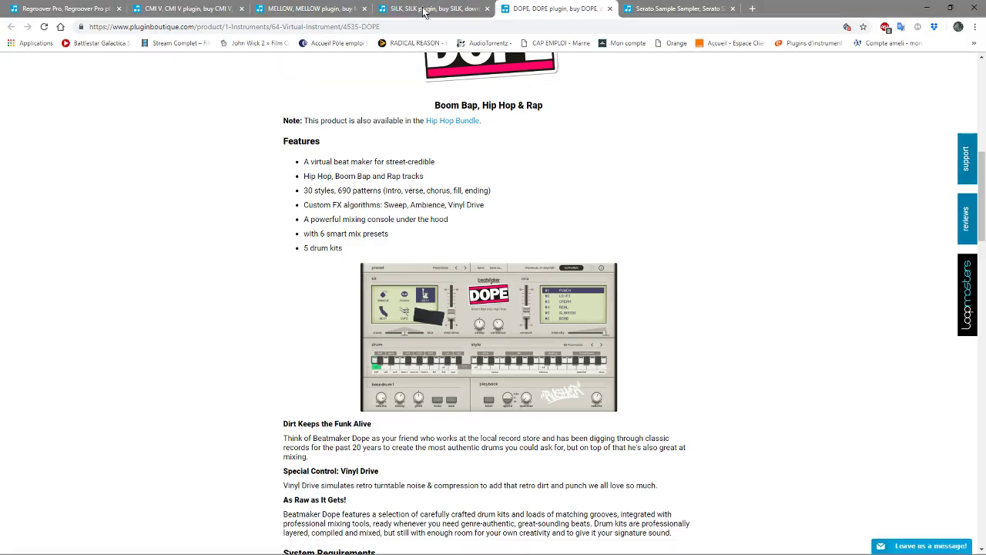
pyautogui.click(282, 9)
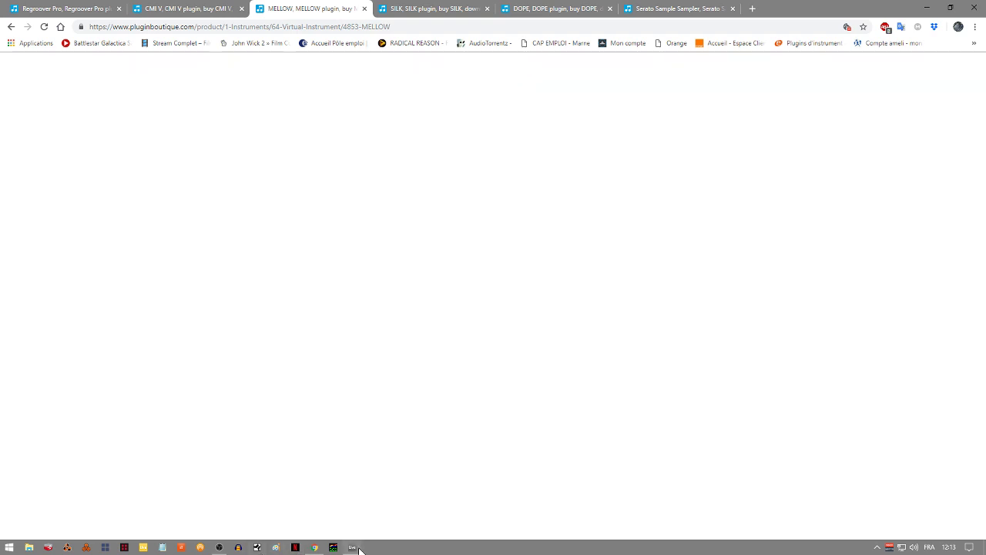
pyautogui.click(359, 549)
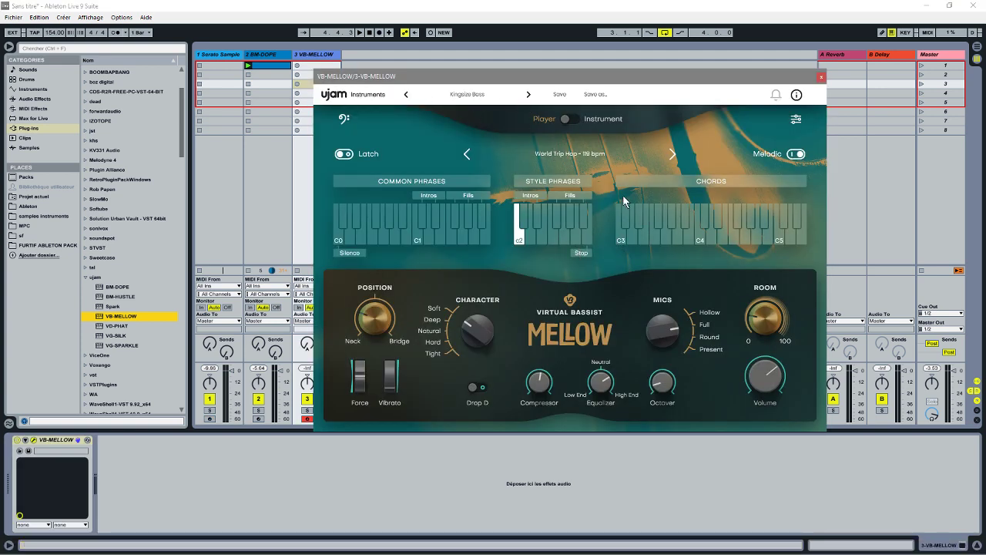
# Try Mellow's Instrument mode and return it to Player mode.
pyautogui.click(571, 119)
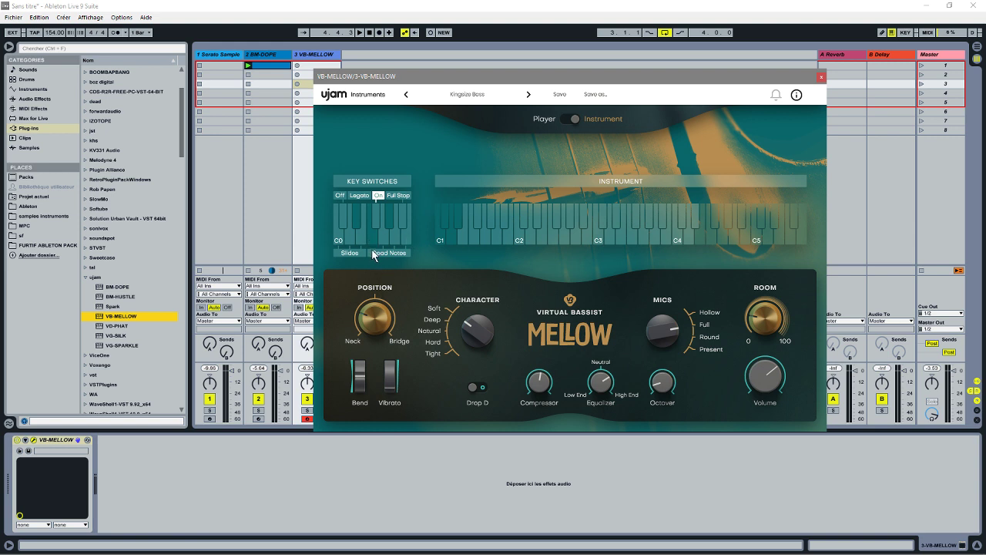
pyautogui.click(570, 119)
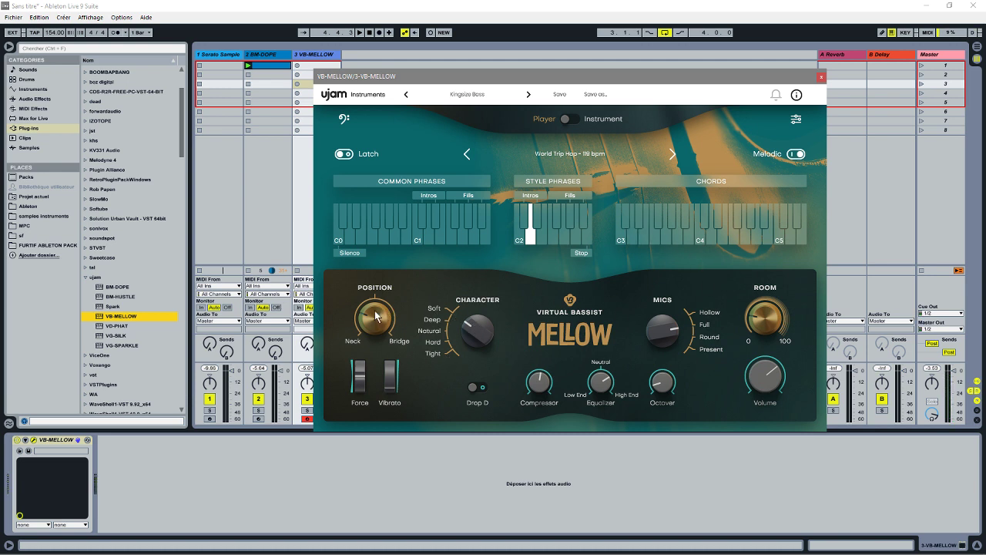
# Try different Position and Character knob settings on the Kingsize Bass preset, including the Natural and Deep characters.
pyautogui.moveTo(372, 320); pyautogui.dragTo(372, 302)
pyautogui.moveTo(468, 329); pyautogui.dragTo(470, 376)
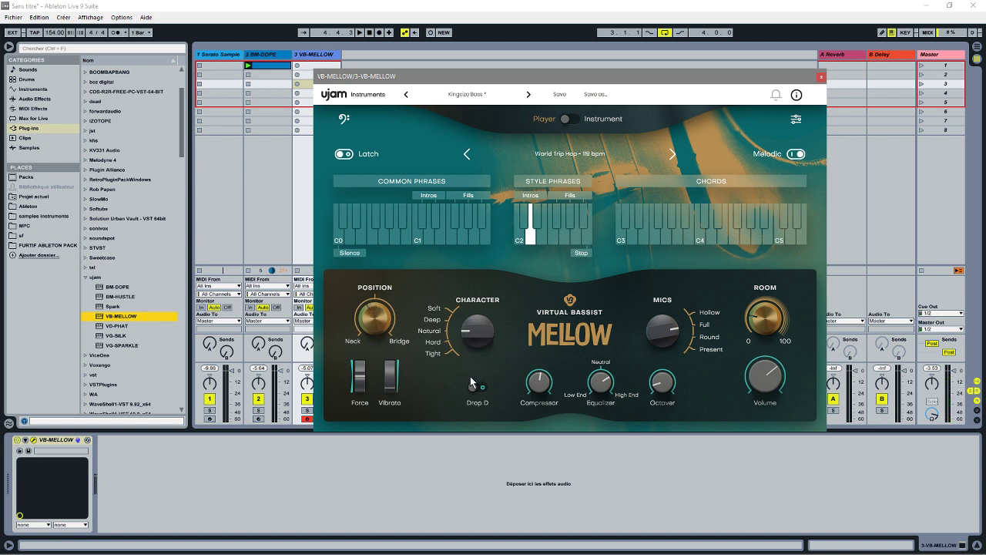
pyautogui.moveTo(474, 427); pyautogui.dragTo(469, 354)
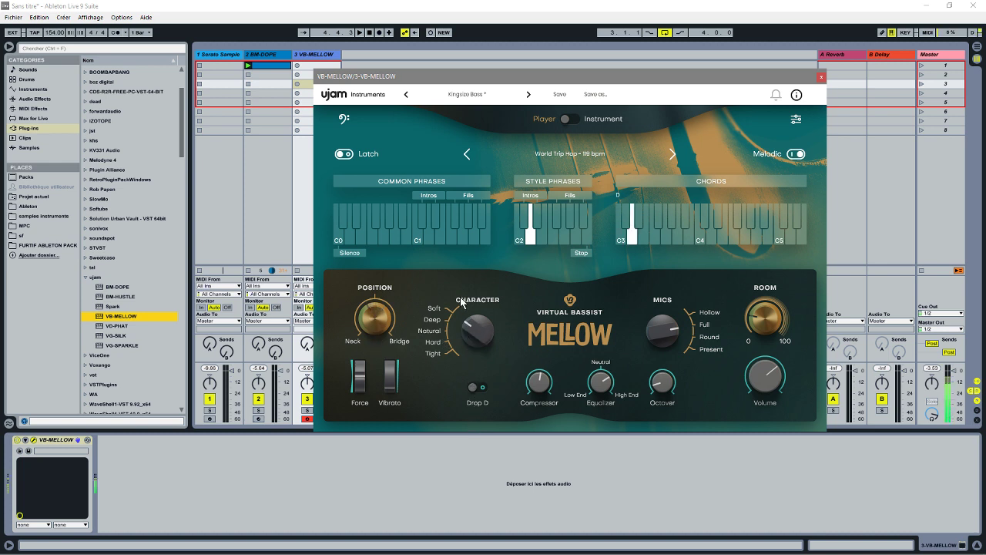
pyautogui.moveTo(462, 305); pyautogui.dragTo(439, 312)
# Turn Mellow's Equalizer toward High End, adjust the Octaver and raise the plugin volume.
pyautogui.moveTo(602, 379); pyautogui.dragTo(622, 454)
pyautogui.moveTo(668, 364); pyautogui.dragTo(686, 286)
pyautogui.moveTo(666, 152); pyautogui.dragTo(688, 391)
pyautogui.moveTo(768, 383); pyautogui.dragTo(755, 369)
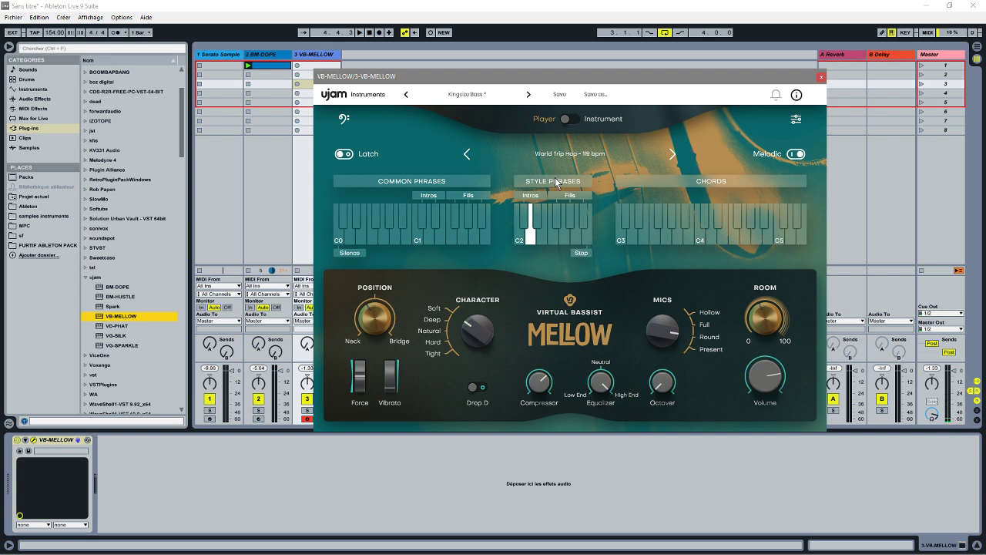
# Audition the Two Beat Swing and Swing Shuffle styles and look through the full style list.
pyautogui.click(674, 157)
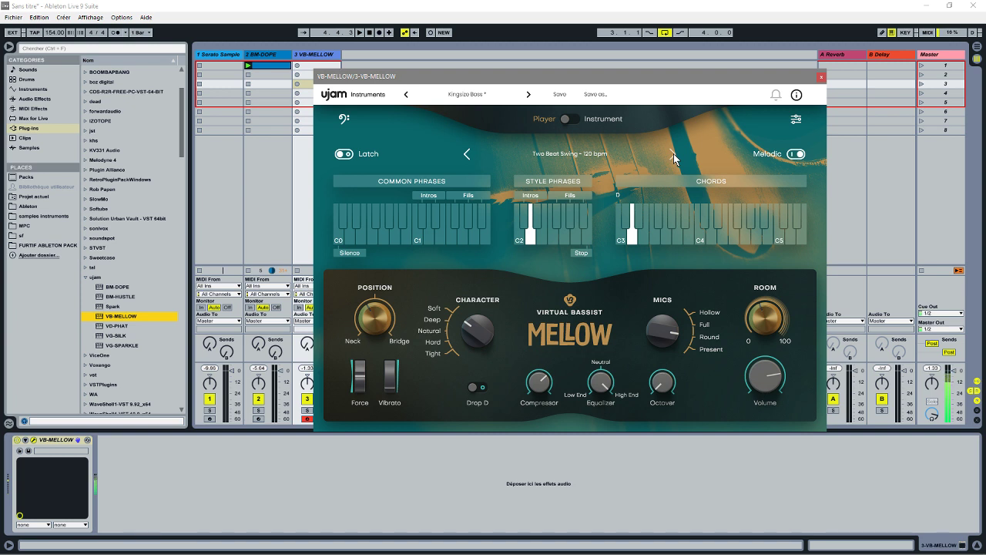
pyautogui.click(674, 154)
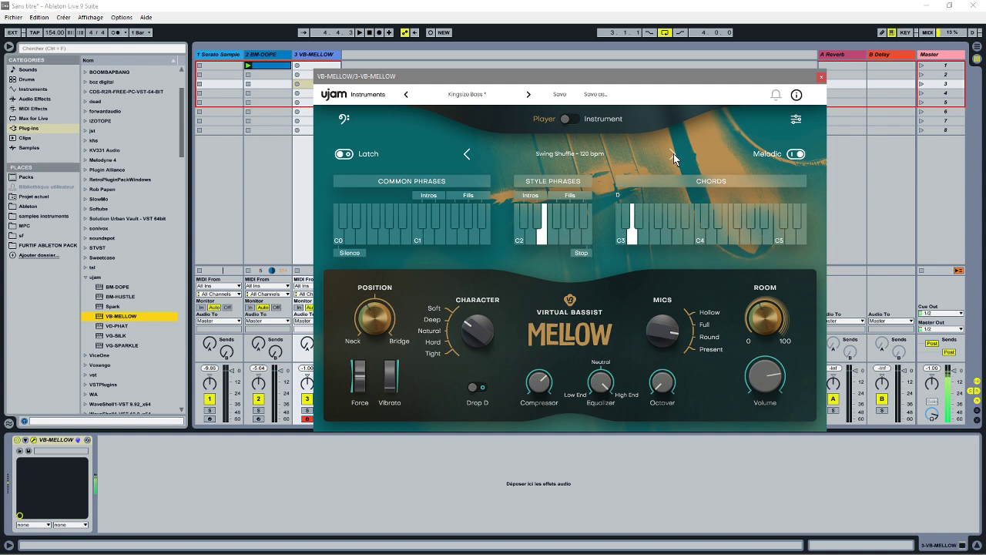
pyautogui.click(568, 154)
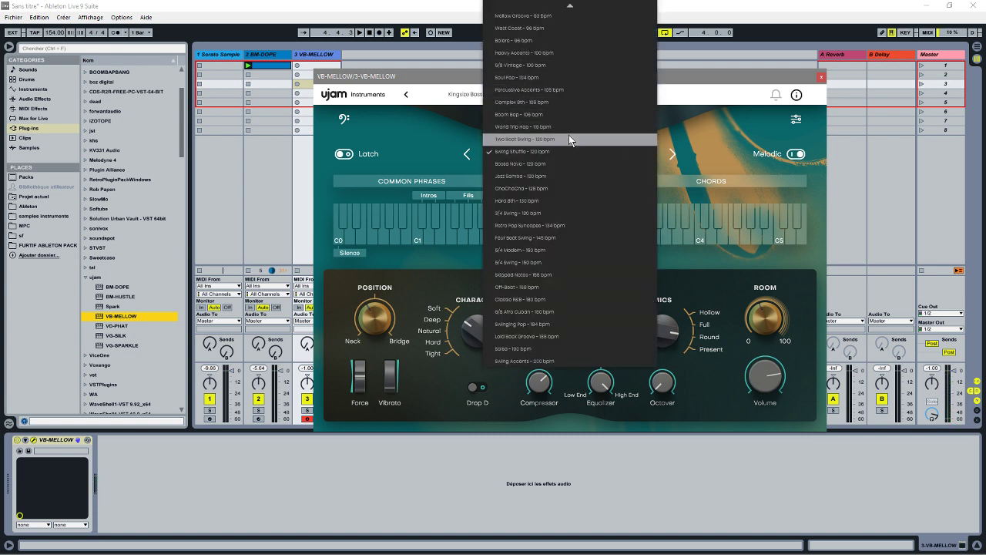
pyautogui.click(679, 150)
# Load the Boom Bap factory preset from Mellow's Hip-Hop category.
pyautogui.click(467, 94)
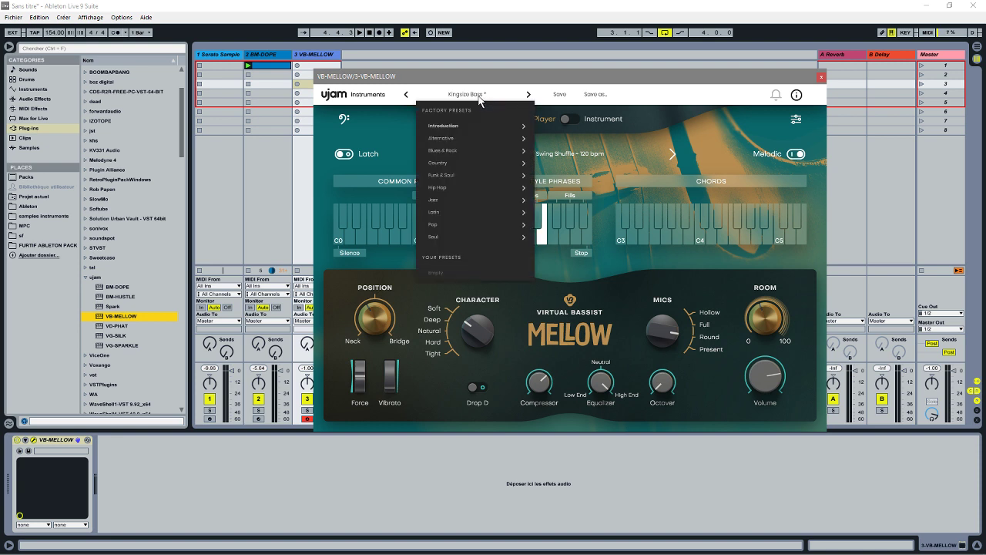
pyautogui.moveTo(469, 126)
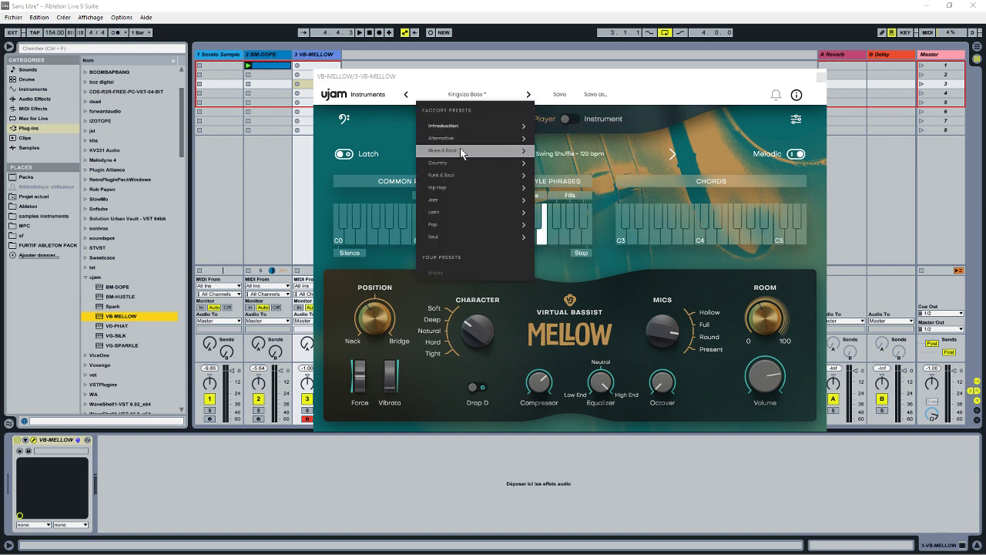
pyautogui.moveTo(456, 150)
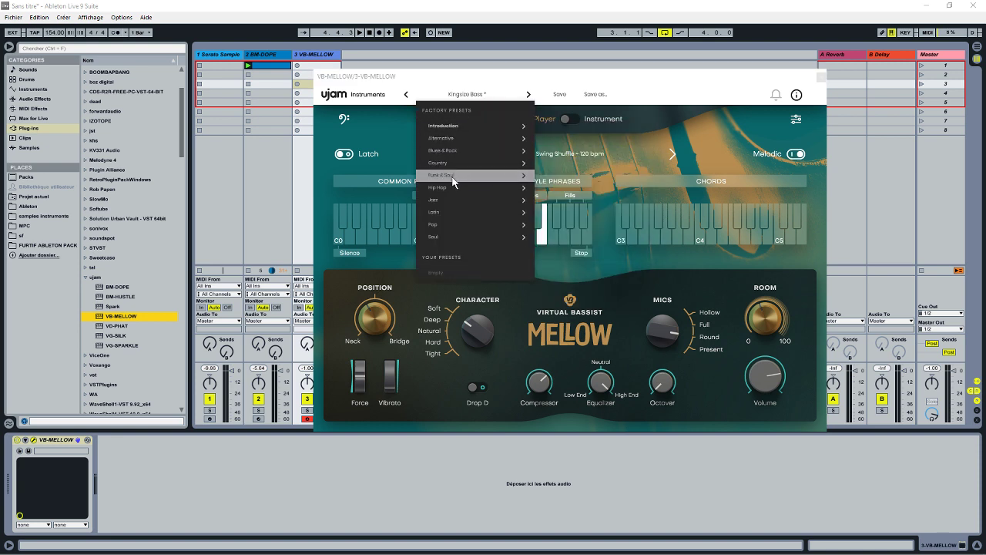
pyautogui.moveTo(447, 194)
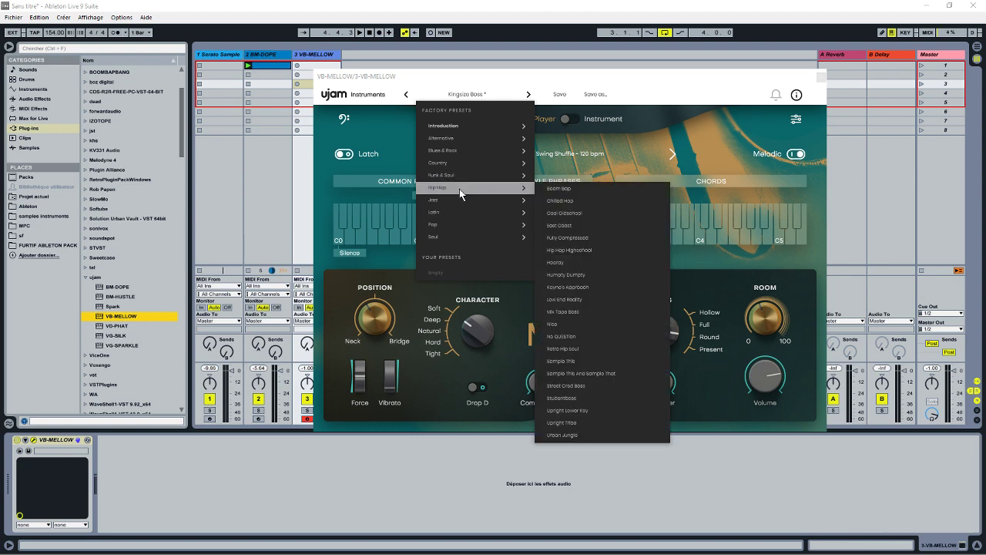
pyautogui.click(565, 192)
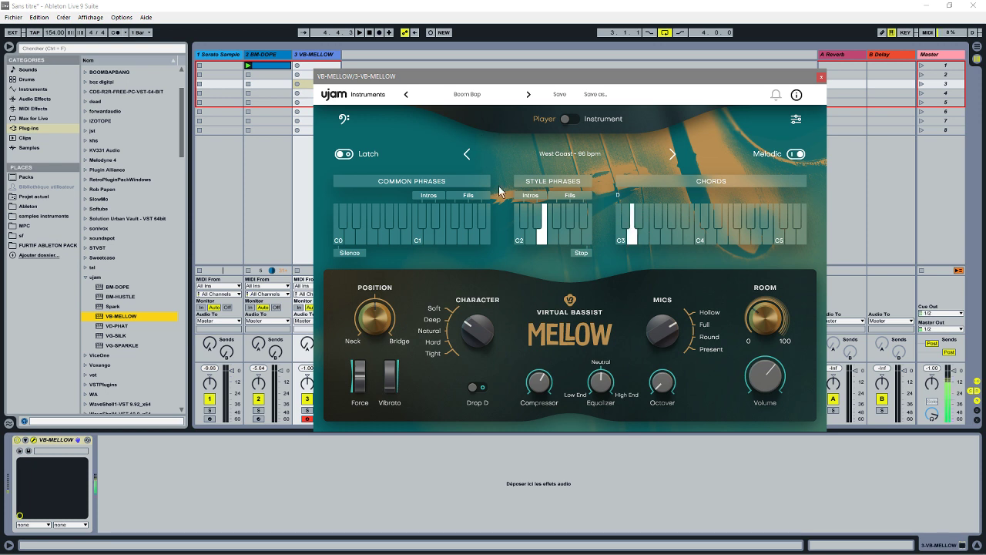
# Set Mellow's phrase speed to /2 and select the Bolero style.
pyautogui.click(796, 119)
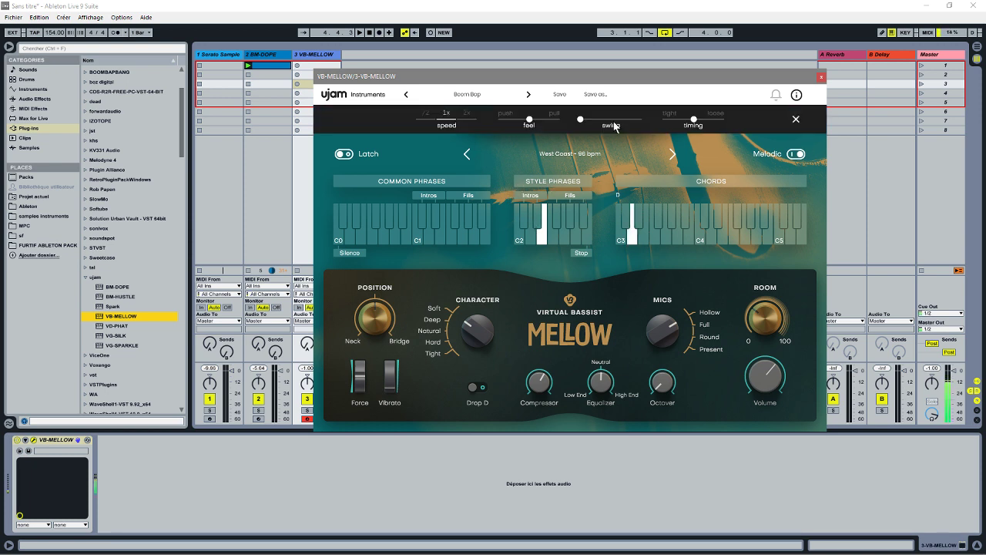
pyautogui.click(428, 118)
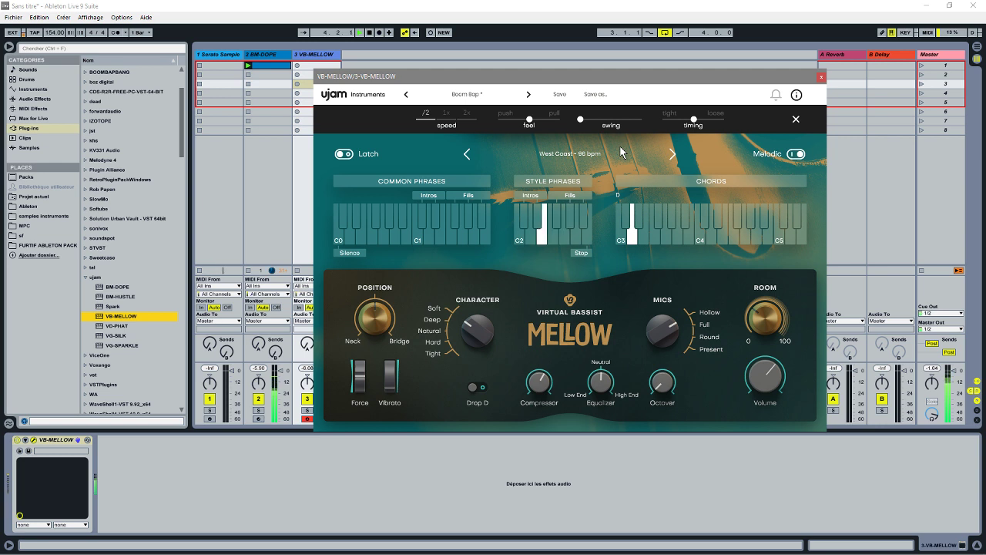
pyautogui.click(673, 156)
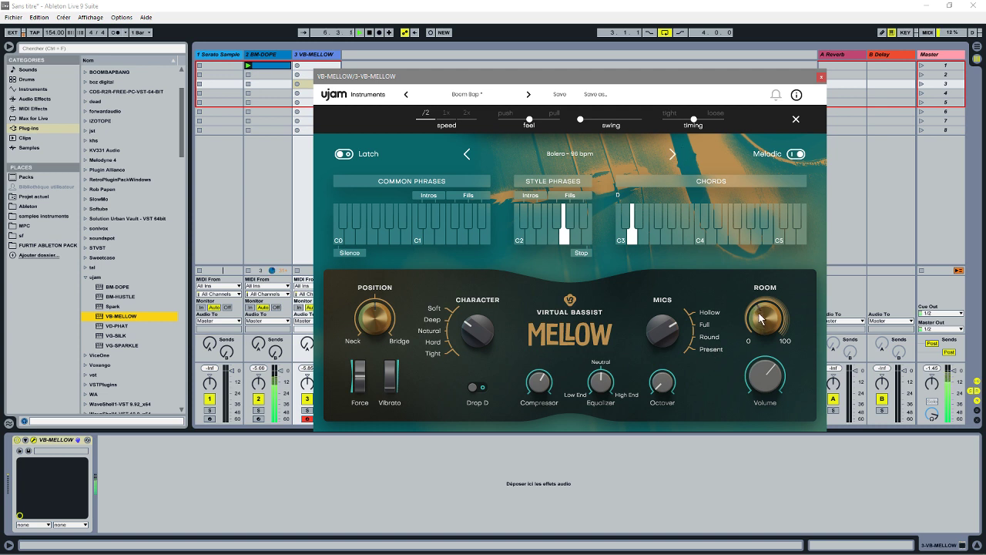
# Move Mellow's Character knob toward Natural and enable Drop D tuning.
pyautogui.moveTo(473, 331); pyautogui.dragTo(472, 353)
pyautogui.click(482, 389)
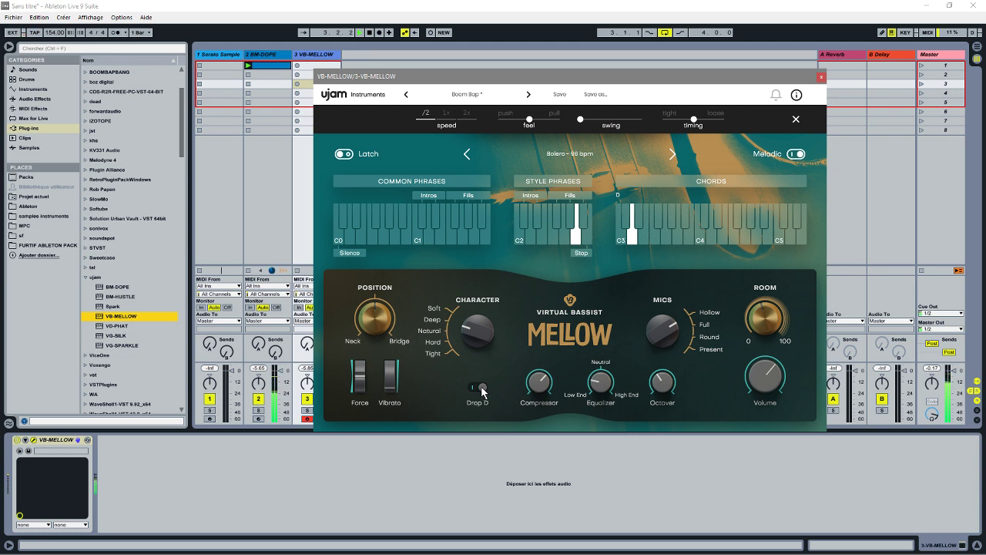
# Step through the Heavy Accents and 6/8 Vintage styles and trigger the common phrase on C1.
pyautogui.click(673, 155)
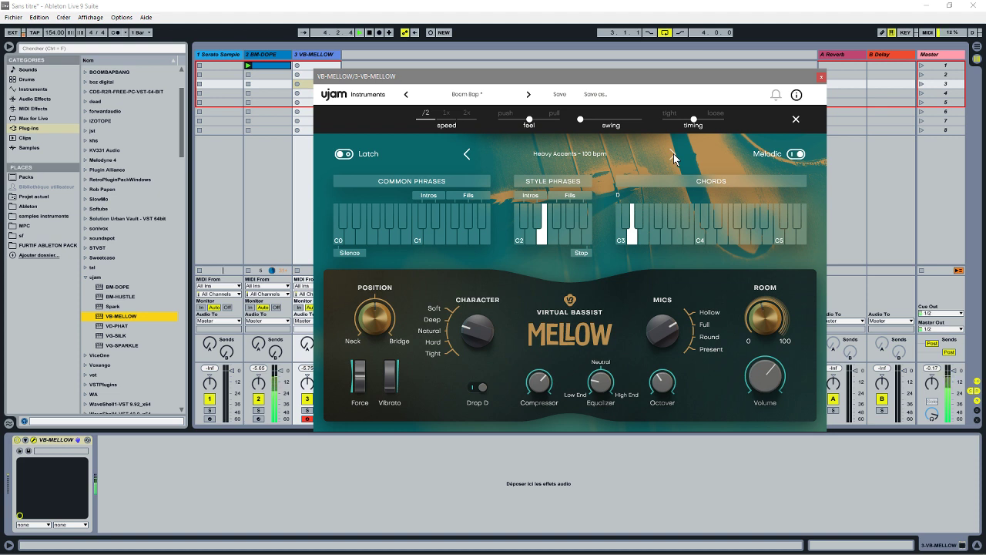
pyautogui.click(672, 155)
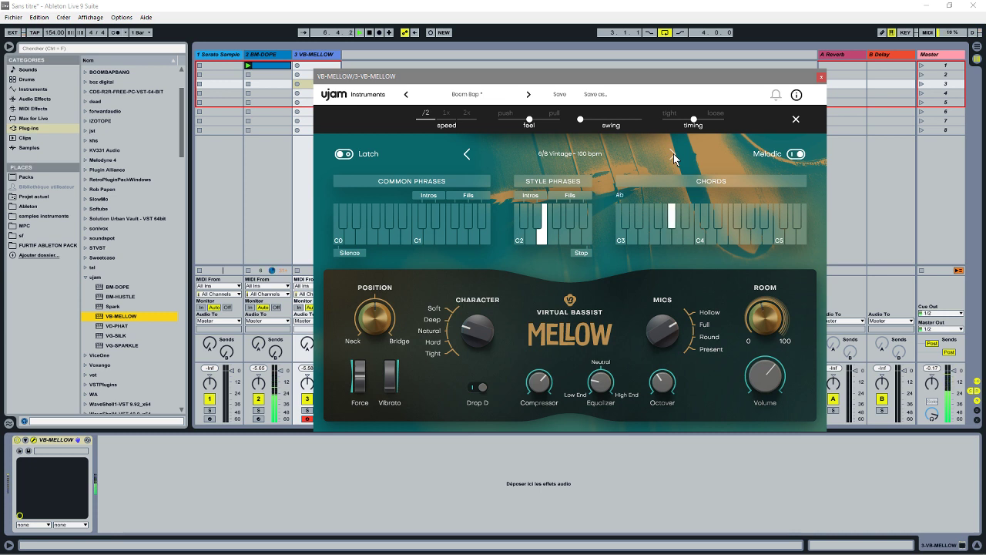
pyautogui.click(423, 240)
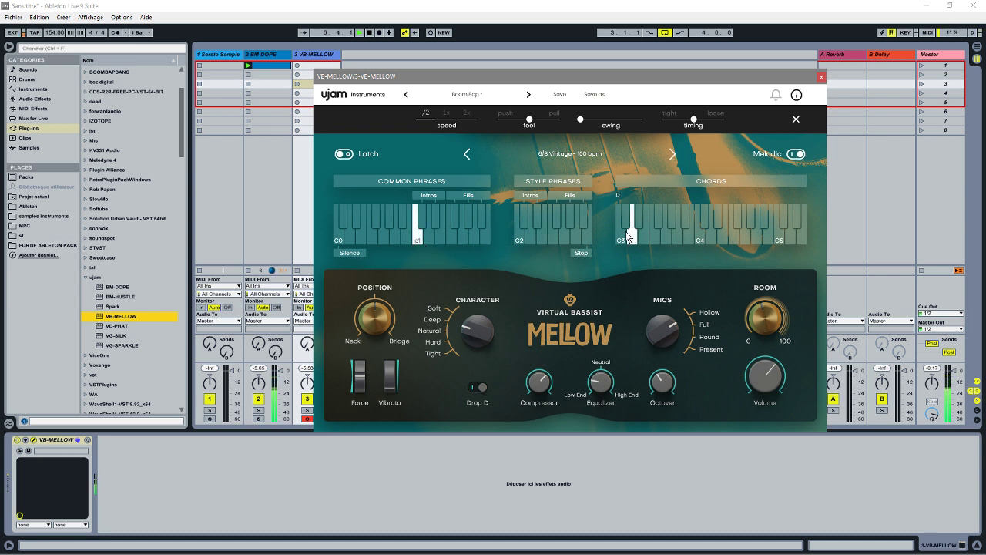
# Trigger a common phrase in Mellow's upper octave and one of the fills in its style phrases.
pyautogui.click(453, 236)
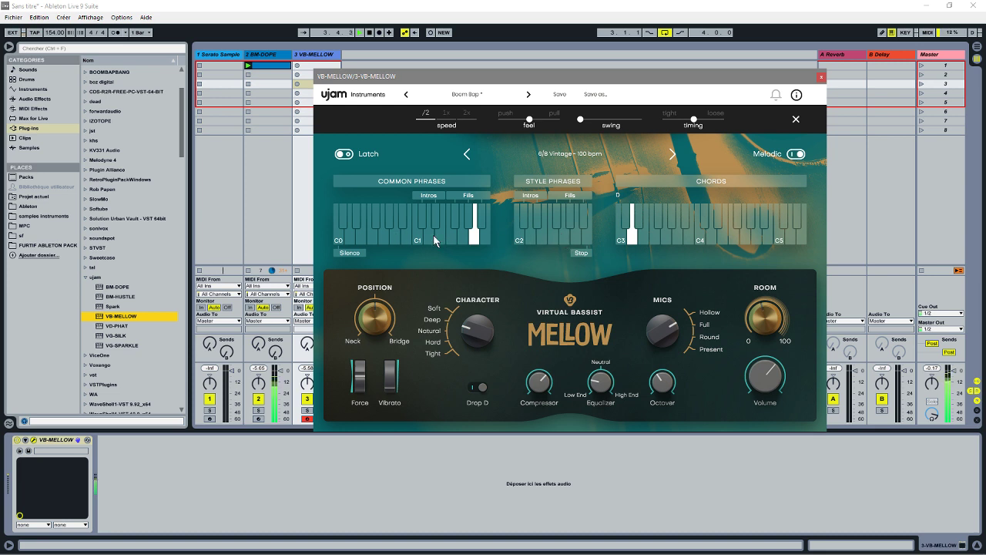
pyautogui.click(565, 239)
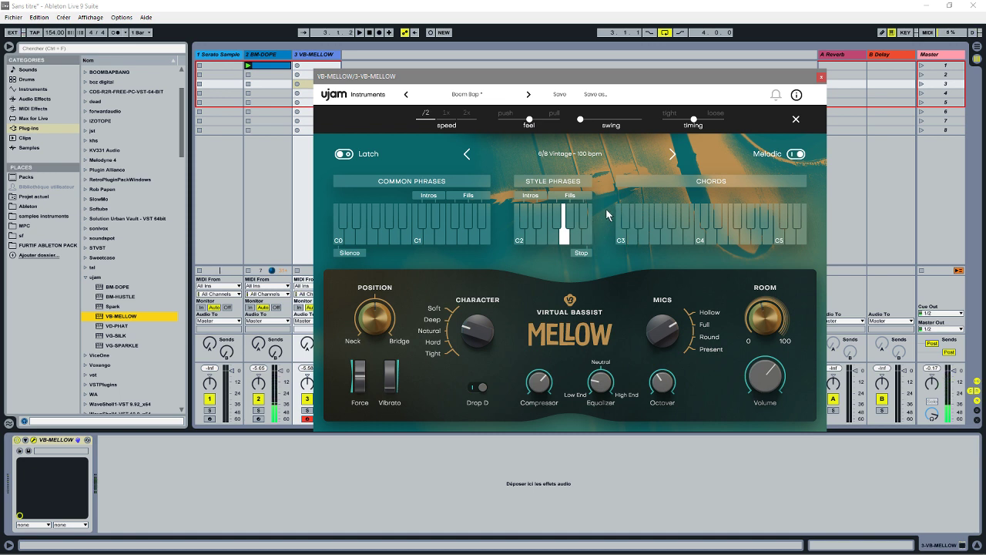
# Close Mellow's phrase timing settings, switch it from Player to Instrument mode and try the Slides key switches.
pyautogui.click(796, 119)
pyautogui.click(569, 119)
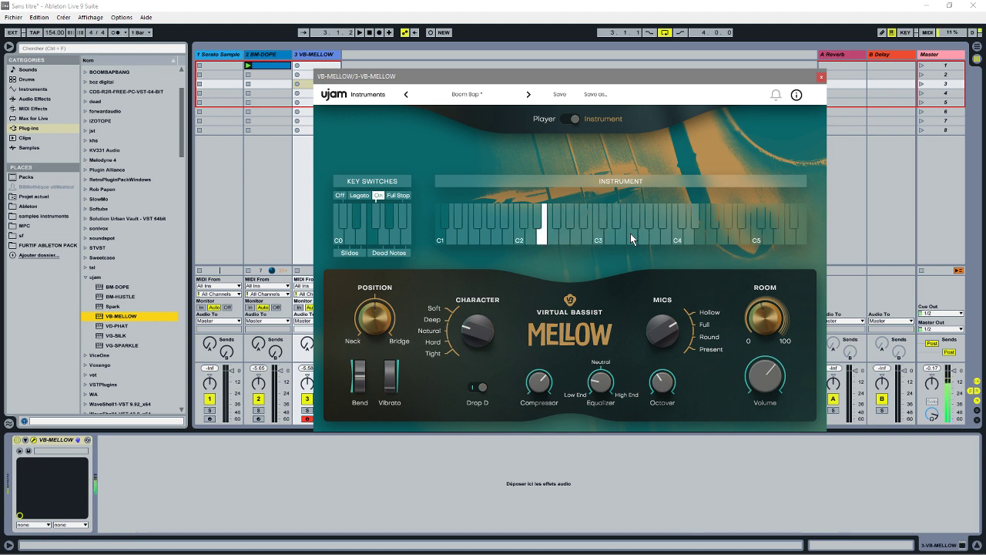
pyautogui.click(364, 242)
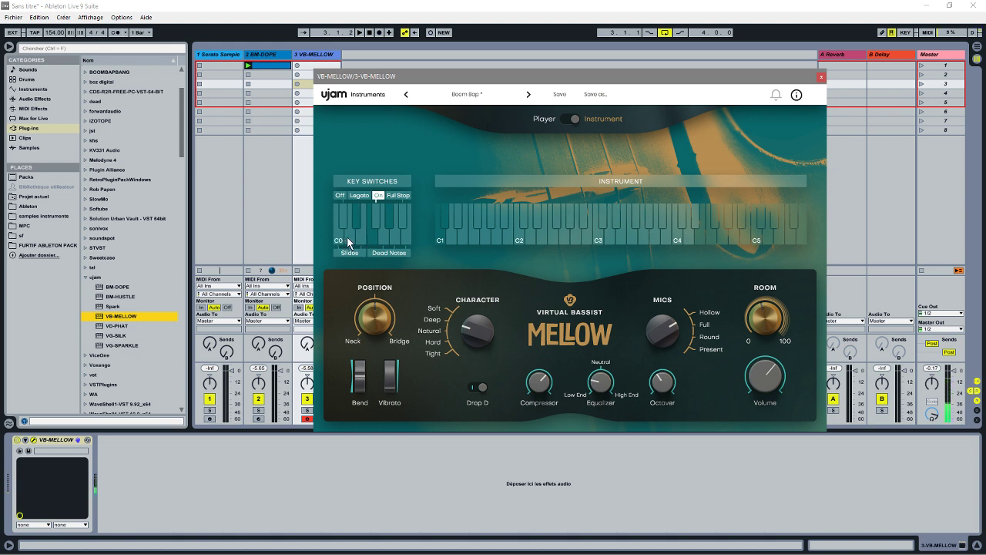
pyautogui.click(349, 242)
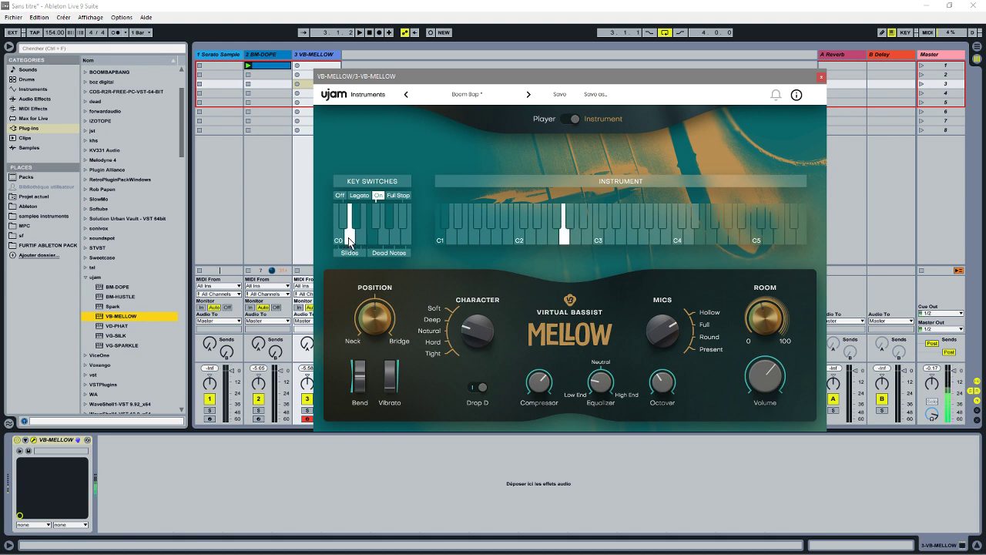
# Close the Mellow window, switch to the browser and view the Plugin Boutique pages for MELLOW and SILK.
pyautogui.click(821, 77)
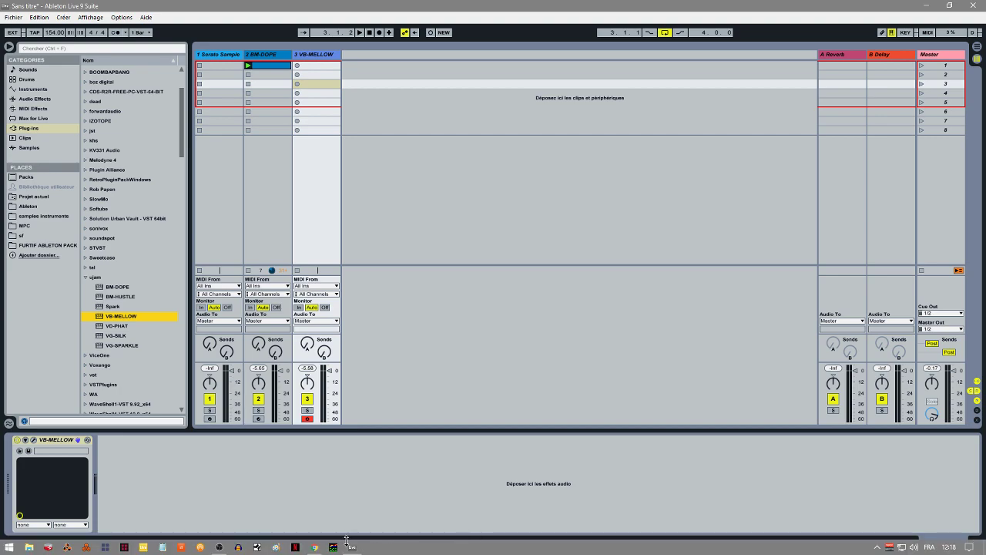
pyautogui.click(315, 547)
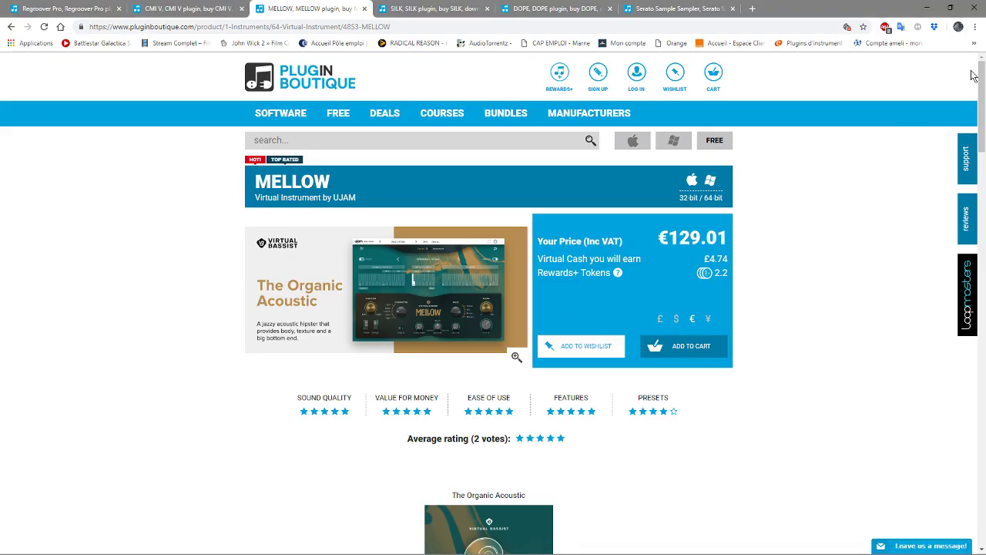
pyautogui.moveTo(979, 131); pyautogui.dragTo(968, 75)
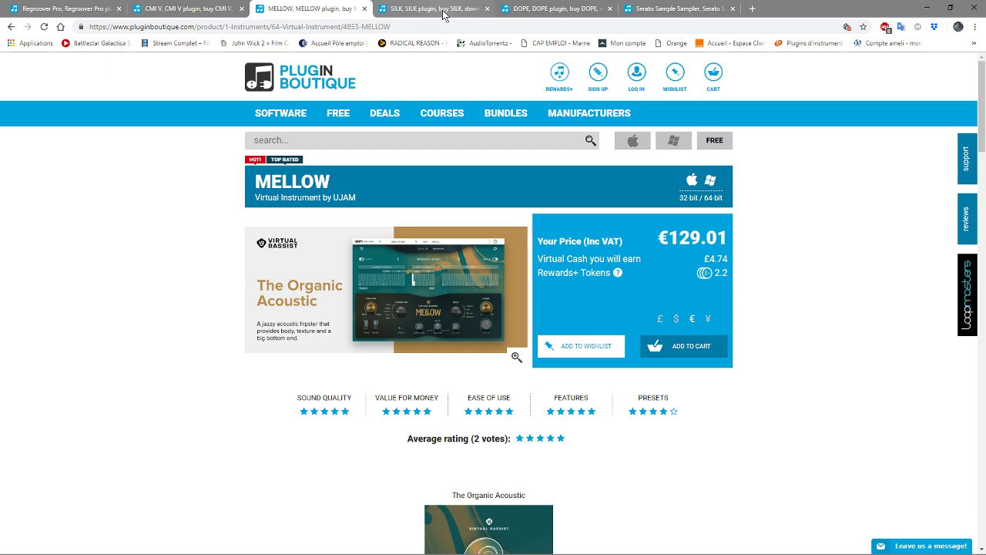
pyautogui.click(444, 14)
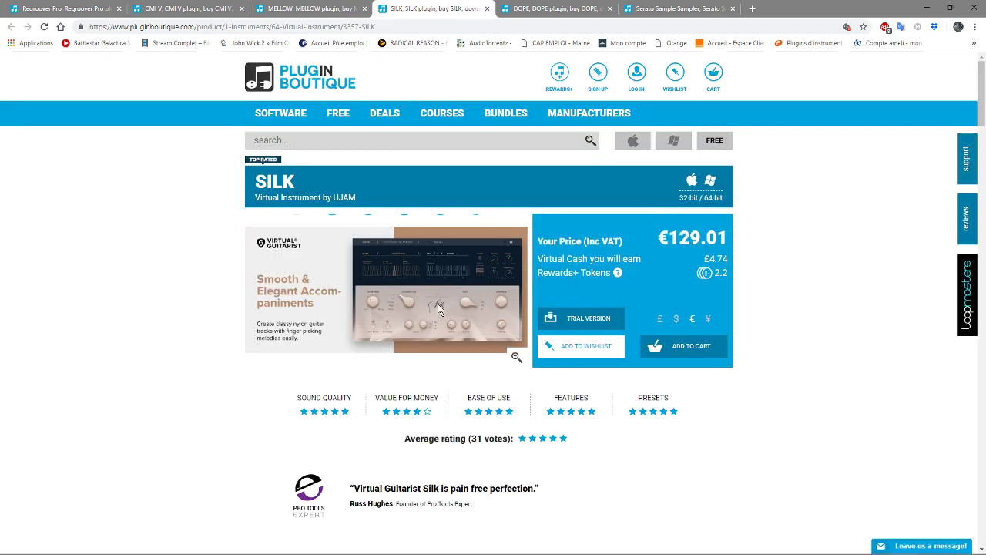
pyautogui.moveTo(349, 328)
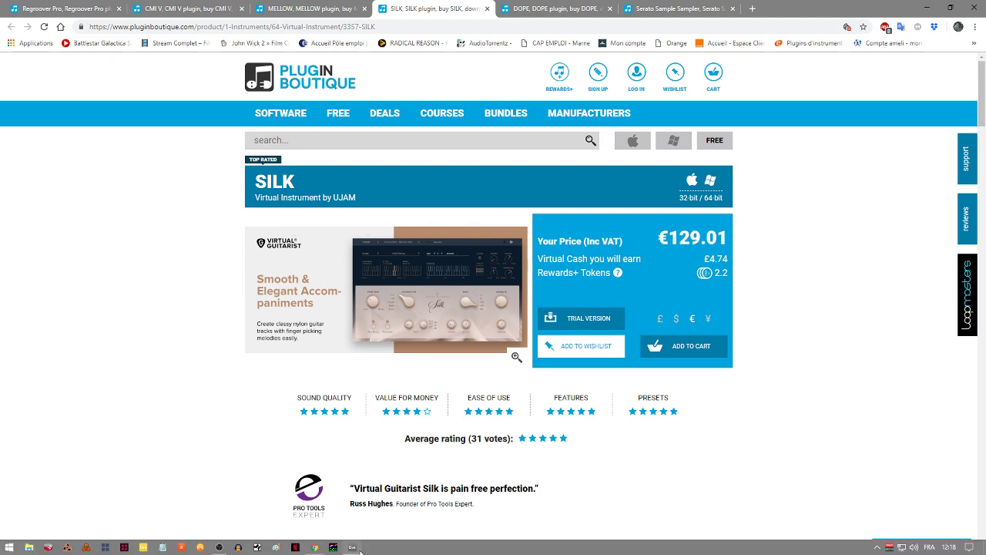
# Return to Ableton Live and replace VB-MELLOW with VG-SILK on the third MIDI track.
pyautogui.click(352, 549)
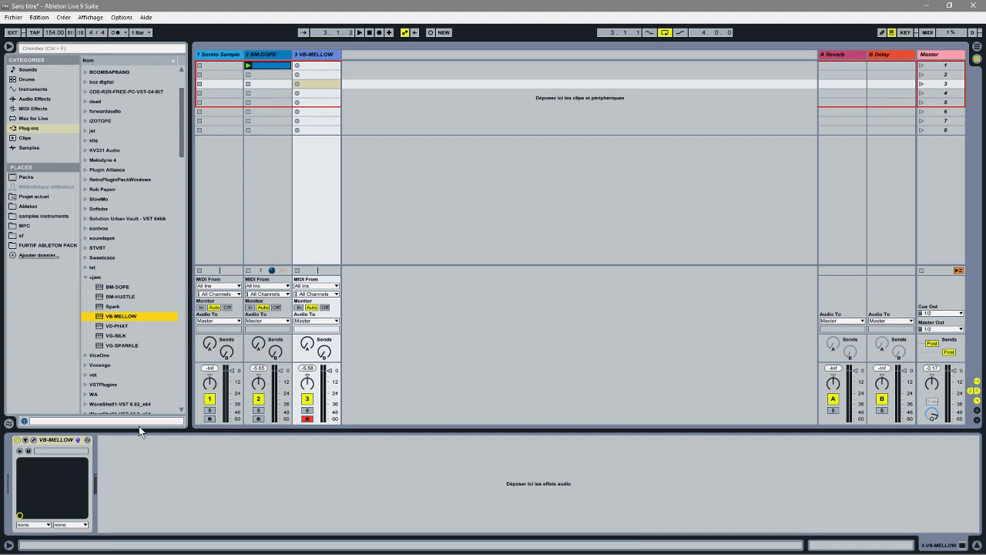
pyautogui.click(59, 440)
pyautogui.press('Delete')
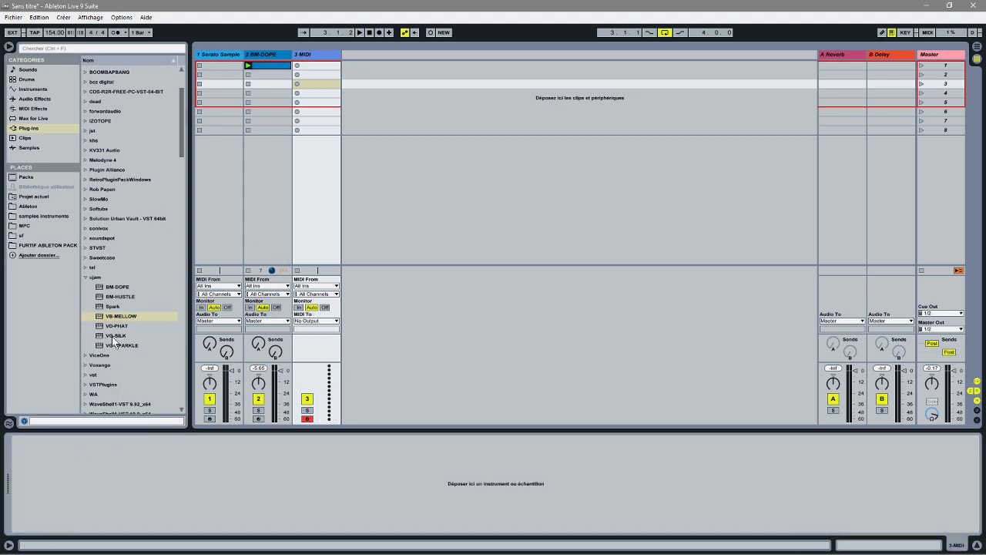
pyautogui.moveTo(113, 338); pyautogui.dragTo(160, 490)
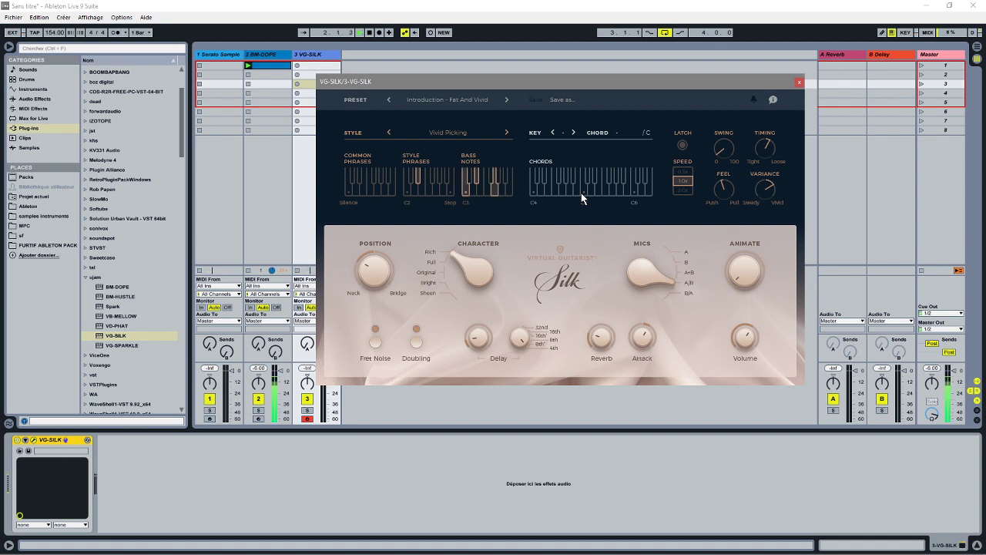
# Set Silk's phrase speed to 0.5x and stop playback of the beat.
pyautogui.click(684, 174)
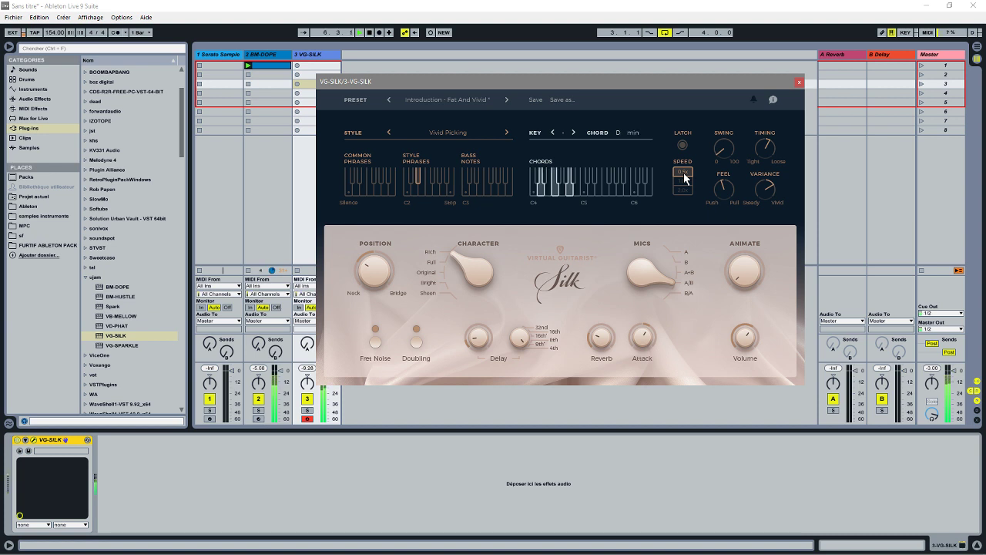
pyautogui.press('space')
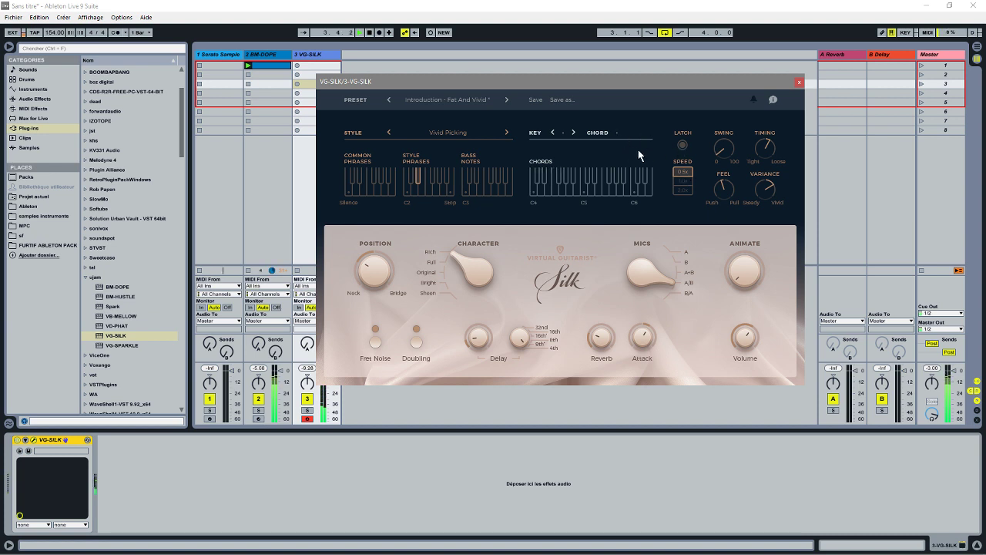
# Browse Silk's factory preset categories and load Bright Reggae from Reggae & Ska.
pyautogui.click(444, 101)
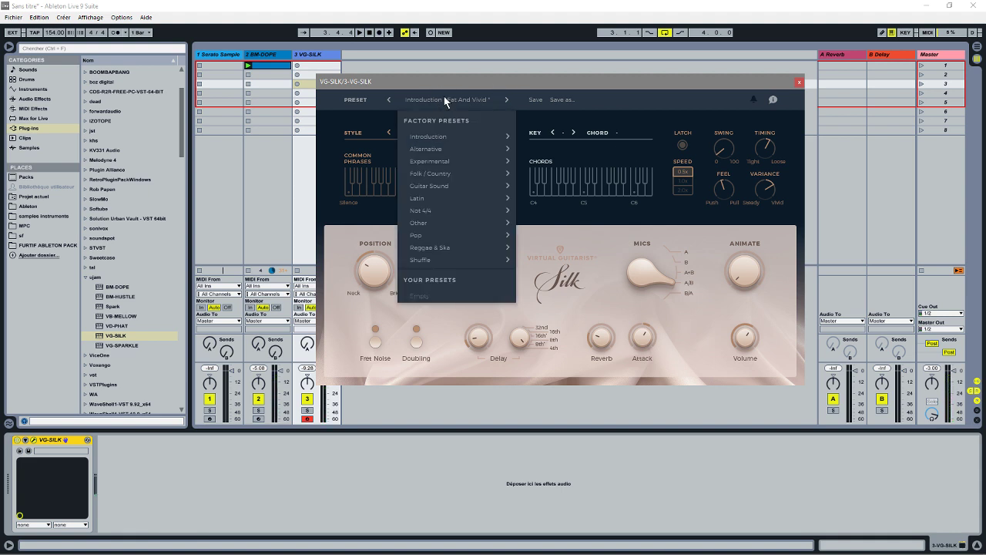
pyautogui.click(449, 138)
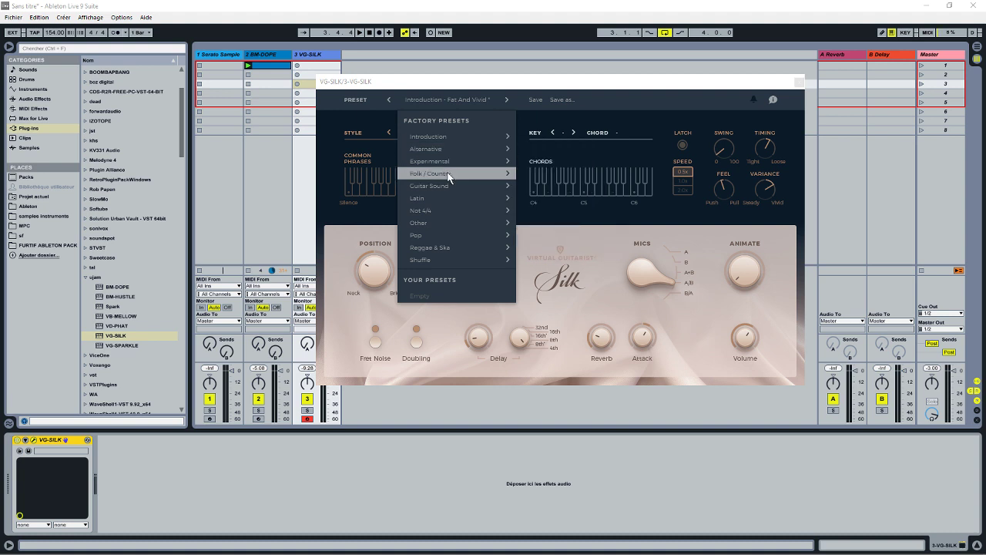
pyautogui.moveTo(445, 151)
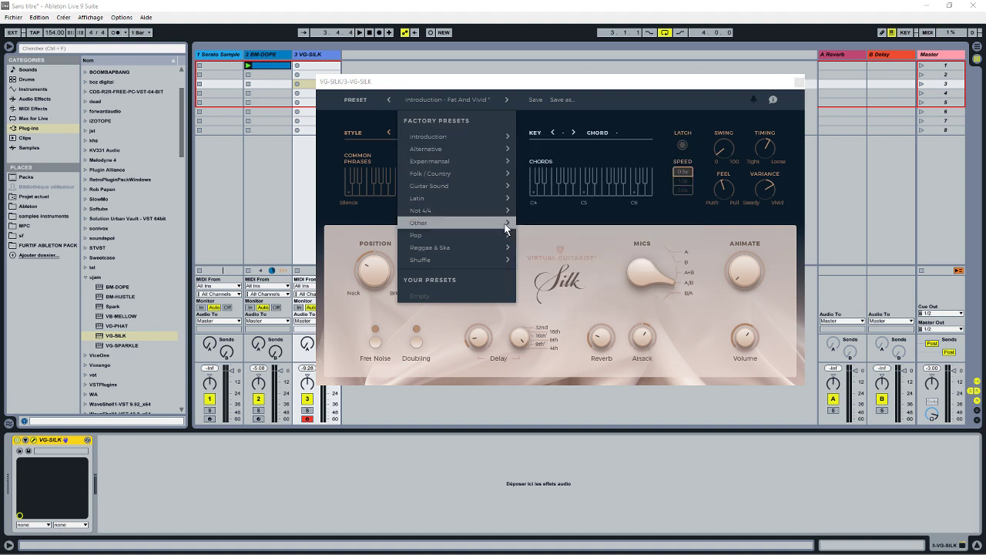
pyautogui.moveTo(453, 180)
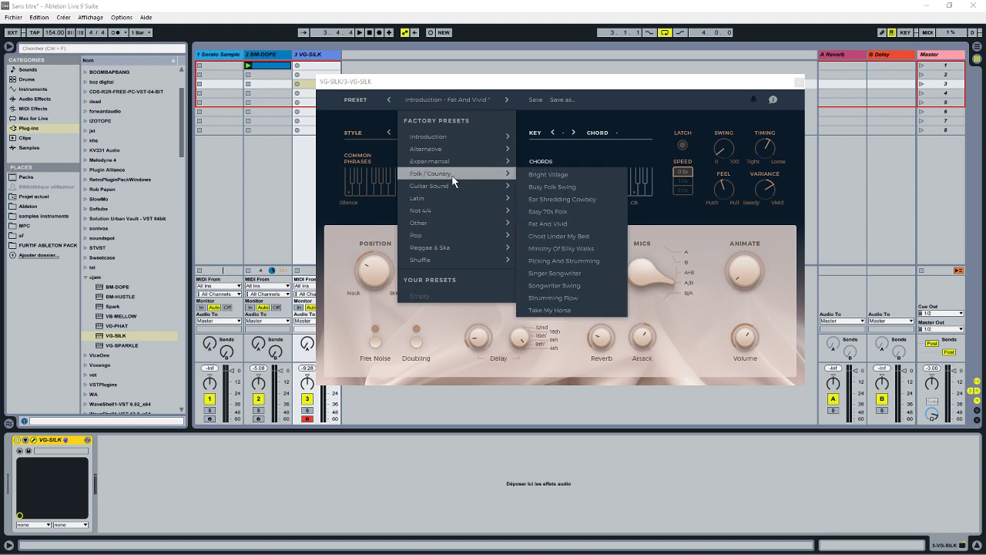
pyautogui.moveTo(435, 210)
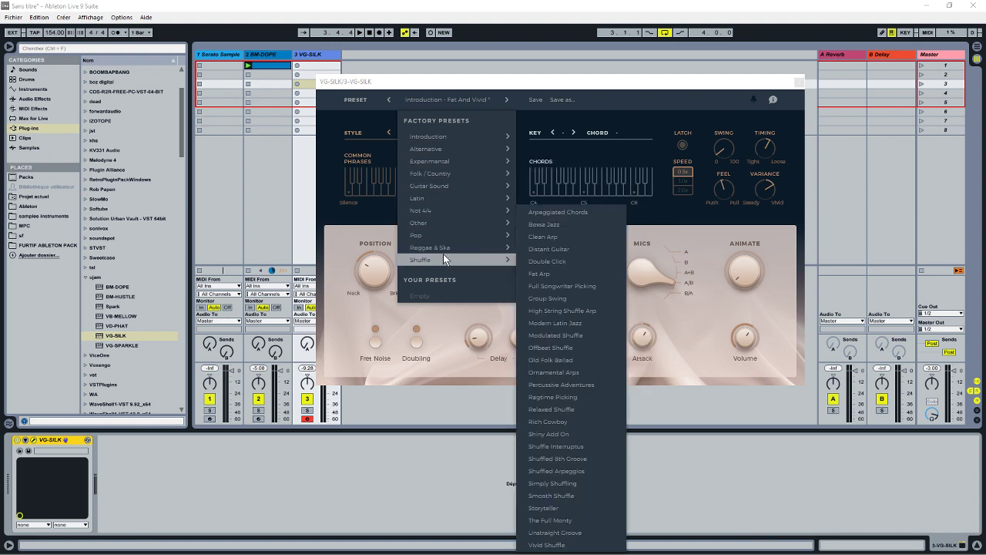
pyautogui.moveTo(443, 247)
pyautogui.click(530, 249)
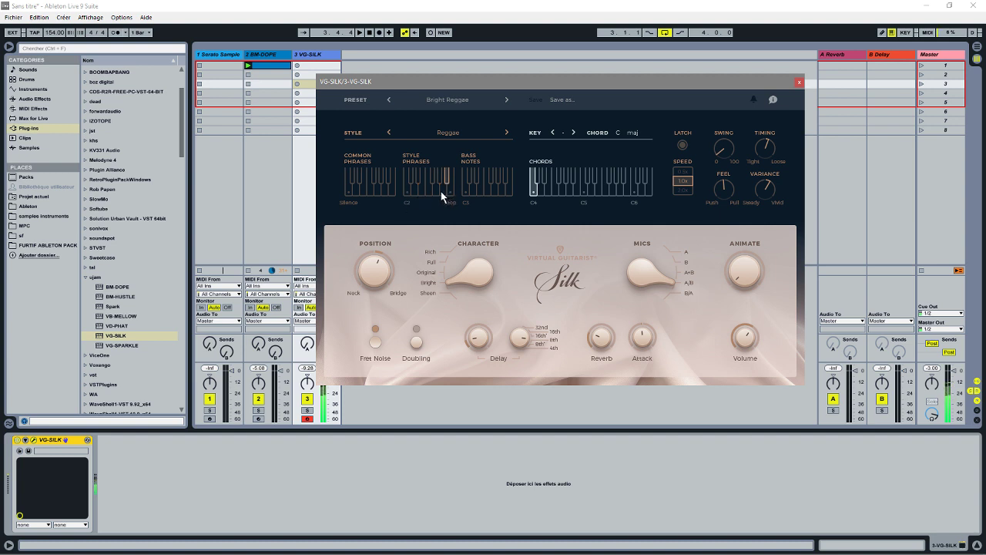
# Audition several of Silk's style phrases and a common phrase with the Reggae style.
pyautogui.click(441, 191)
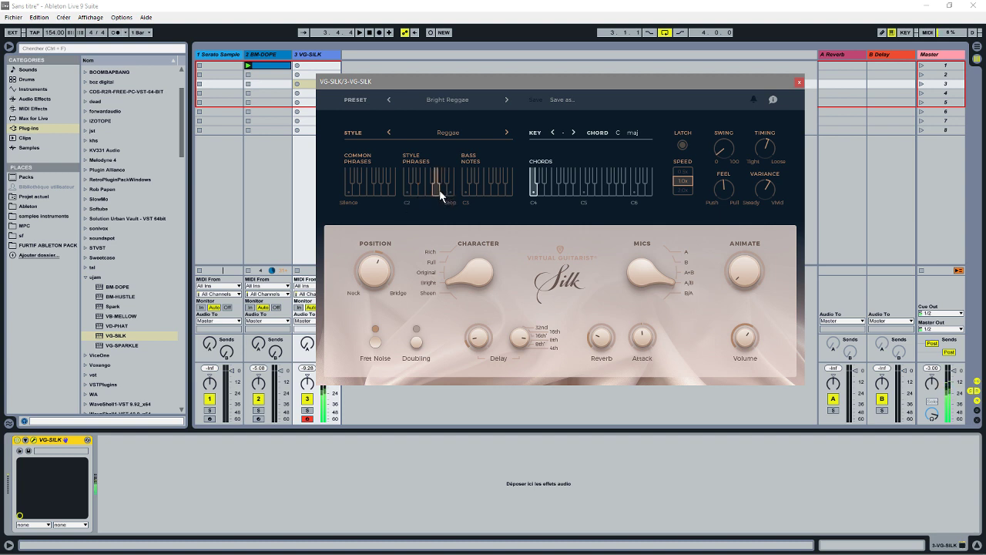
pyautogui.click(385, 178)
pyautogui.click(430, 187)
pyautogui.click(444, 179)
pyautogui.click(425, 191)
pyautogui.click(439, 191)
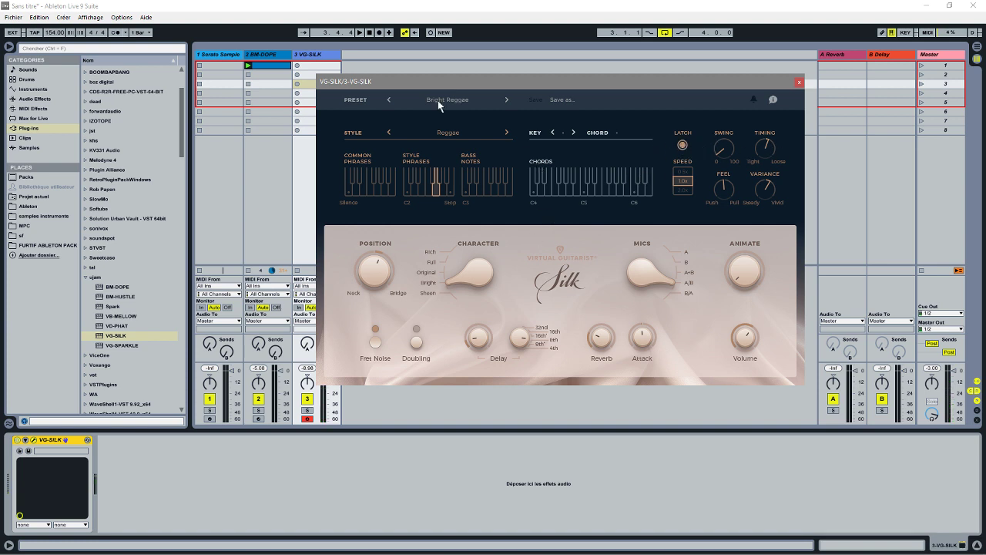
# Start playback of the beat and trigger different Silk style and common phrases over it.
pyautogui.click(359, 32)
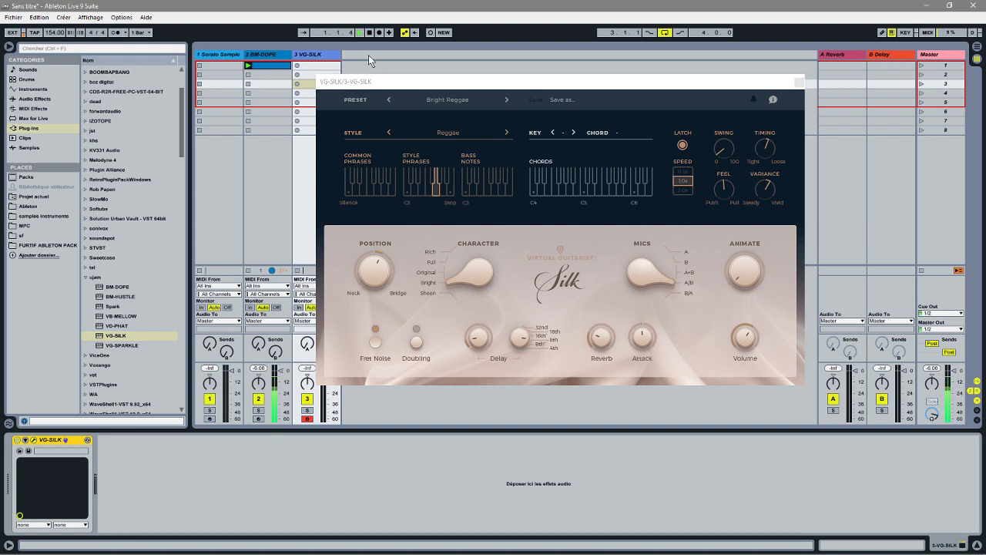
pyautogui.click(426, 192)
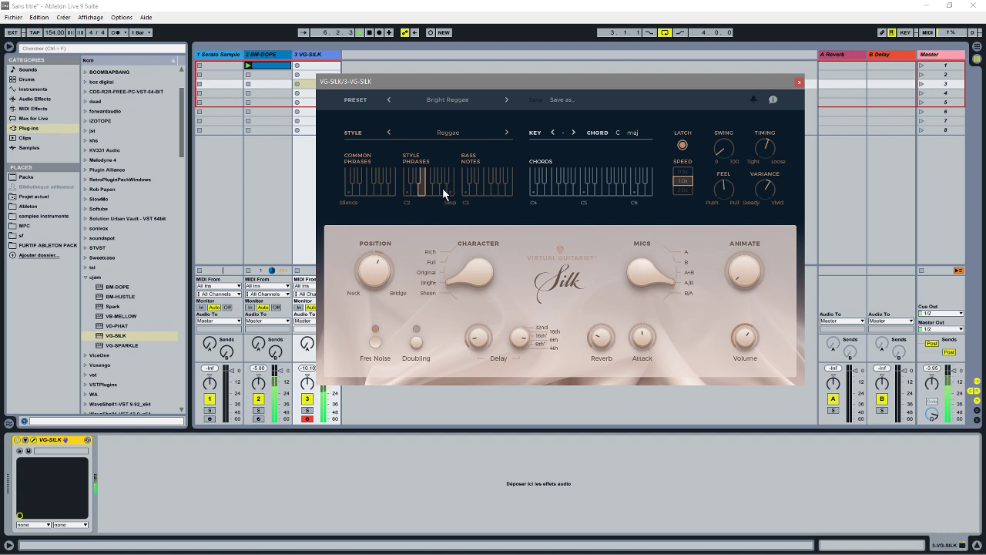
pyautogui.click(444, 193)
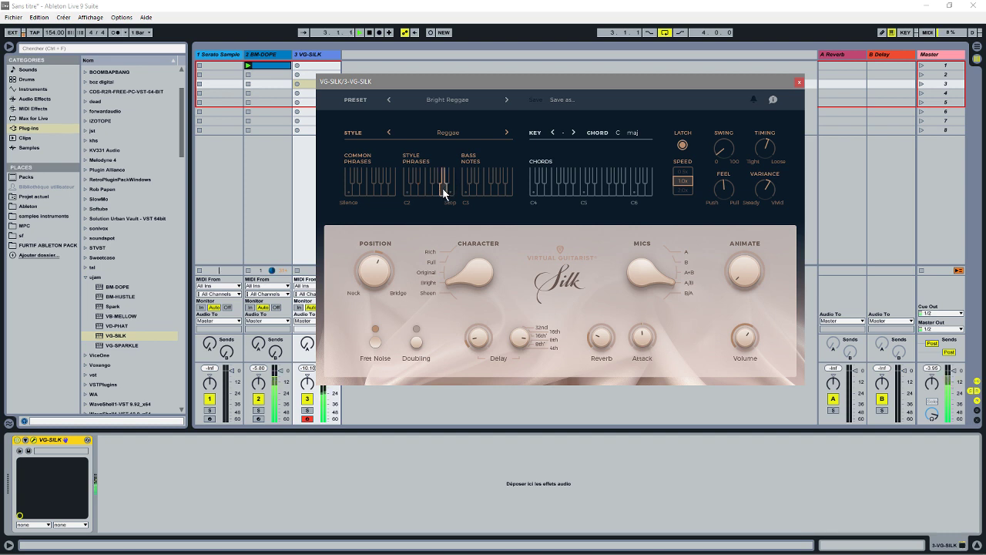
pyautogui.click(379, 192)
# Set Silk's Character to Original and Mics to A+B, and toggle Doubling.
pyautogui.moveTo(468, 281); pyautogui.dragTo(475, 307)
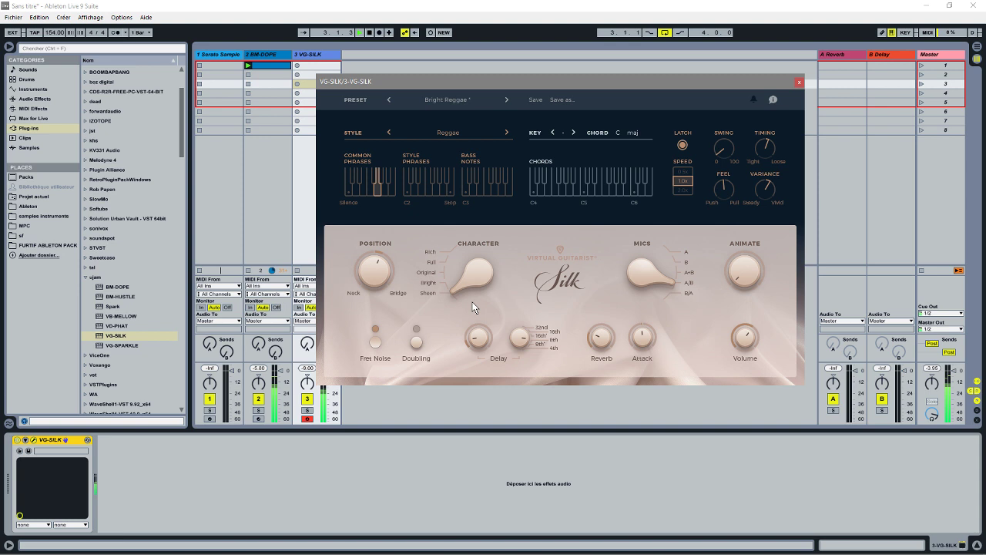
pyautogui.click(415, 344)
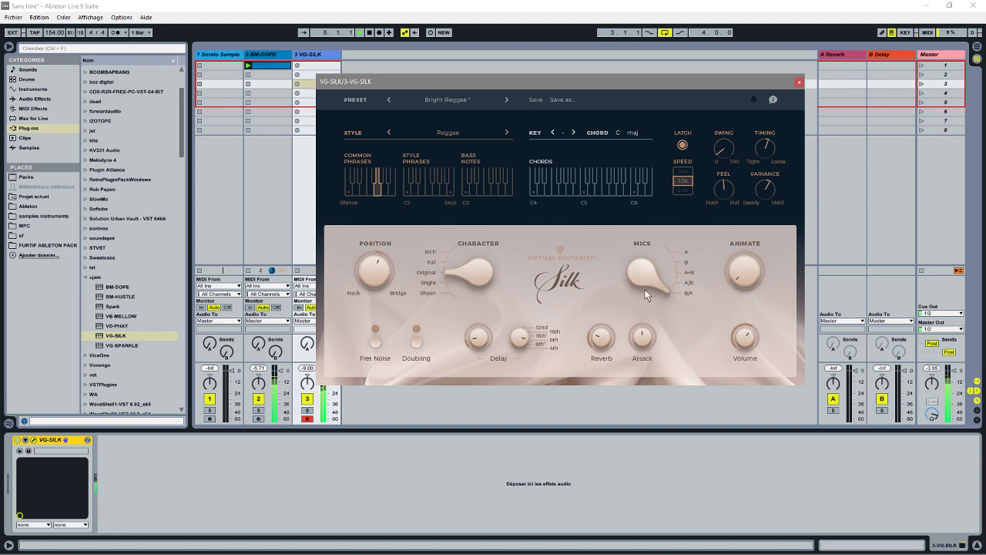
pyautogui.moveTo(645, 295); pyautogui.dragTo(687, 269)
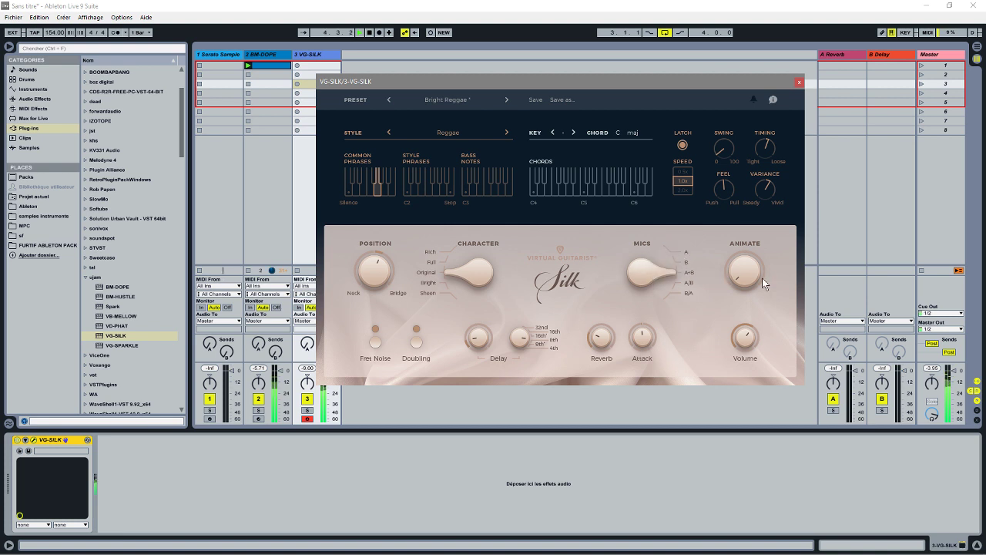
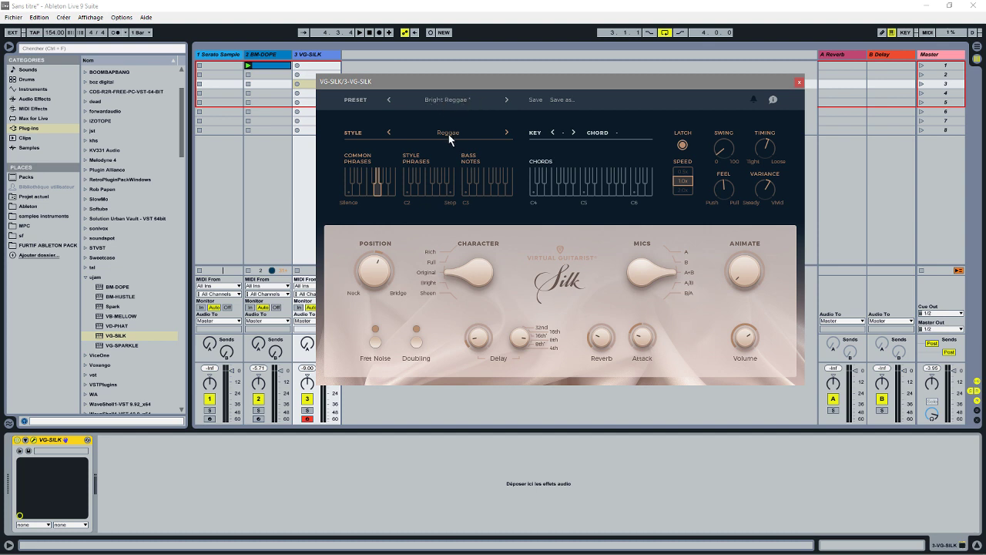
# Select Silk's Reggae Triplets style and step forward through the following styles to Simple Folk.
pyautogui.click(448, 134)
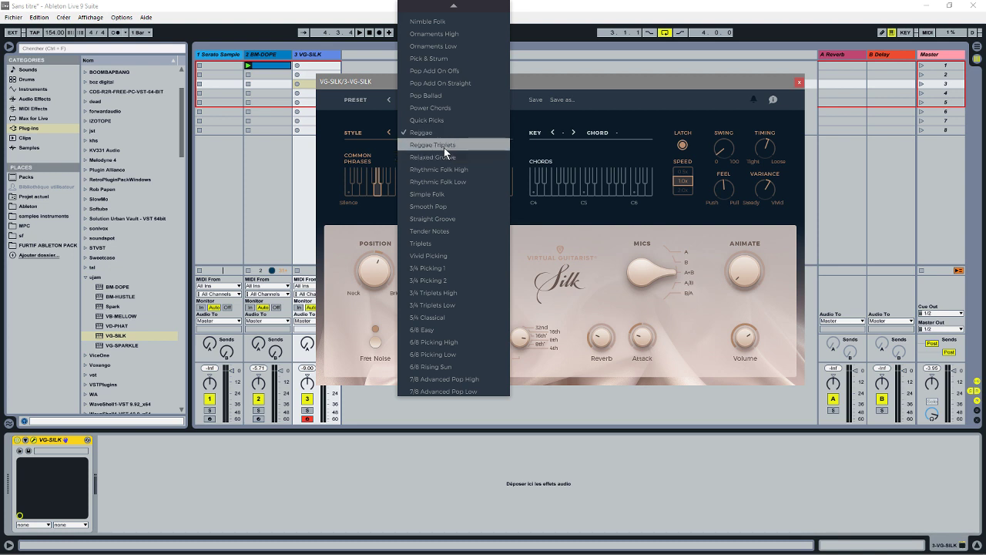
pyautogui.click(443, 146)
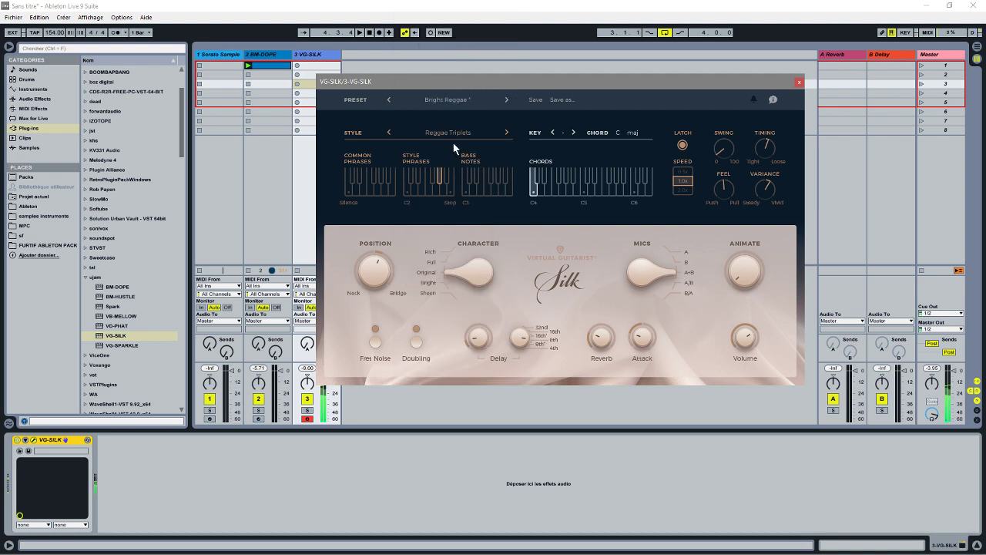
pyautogui.click(507, 133)
pyautogui.click(506, 132)
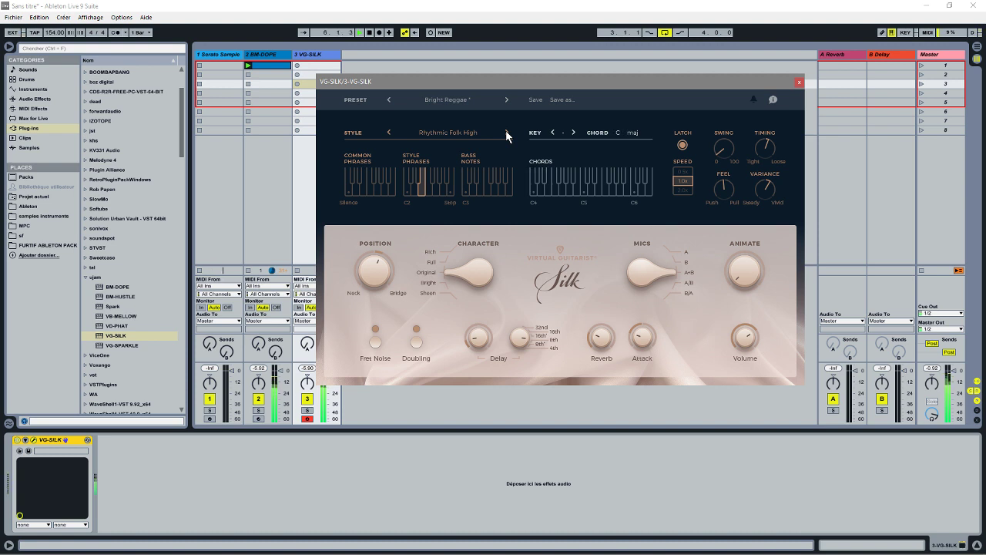
pyautogui.click(507, 132)
pyautogui.click(507, 132)
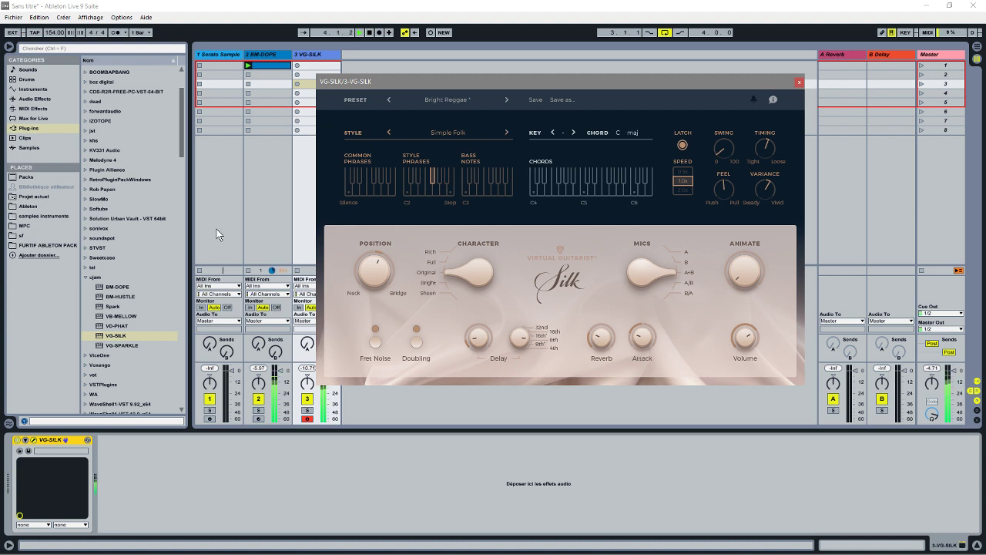
# Open BM-DOPE on its track, switch the drum kit to East and raise the plugin's output volume.
pyautogui.click(268, 56)
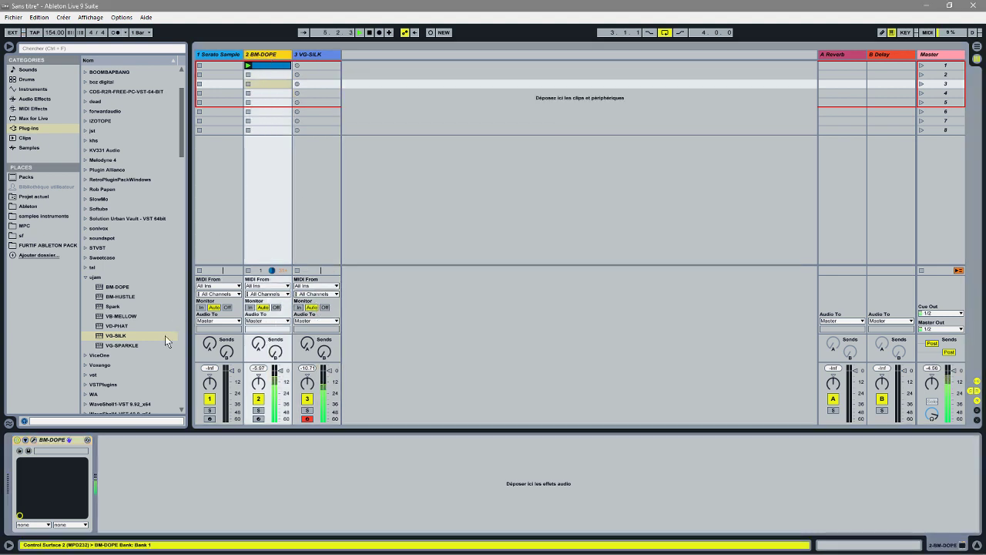
pyautogui.click(34, 441)
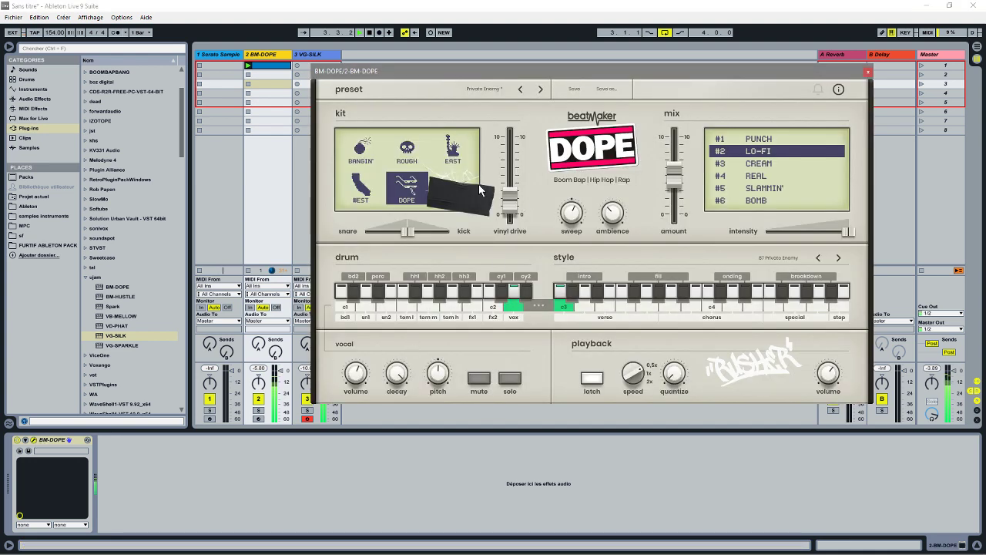
pyautogui.click(456, 152)
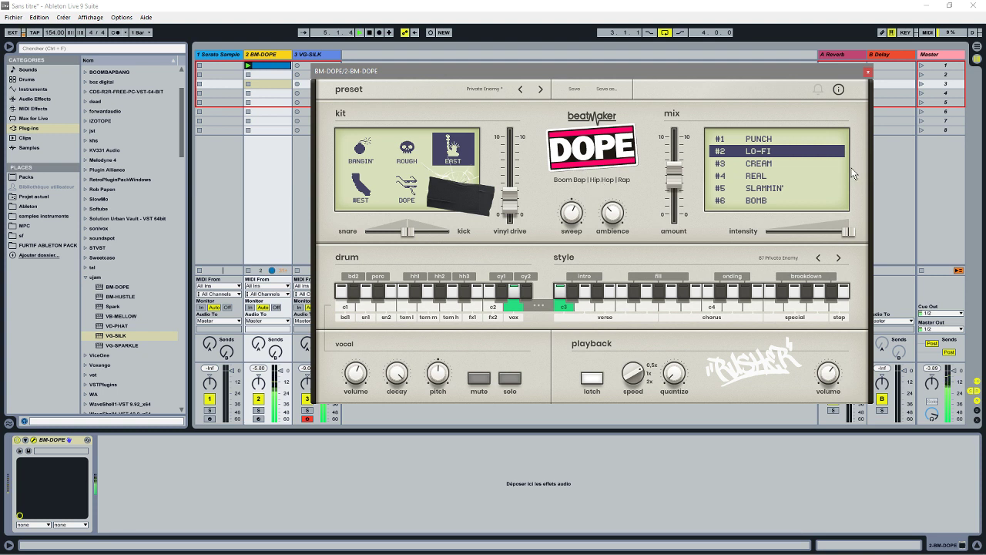
pyautogui.moveTo(831, 374); pyautogui.dragTo(831, 371)
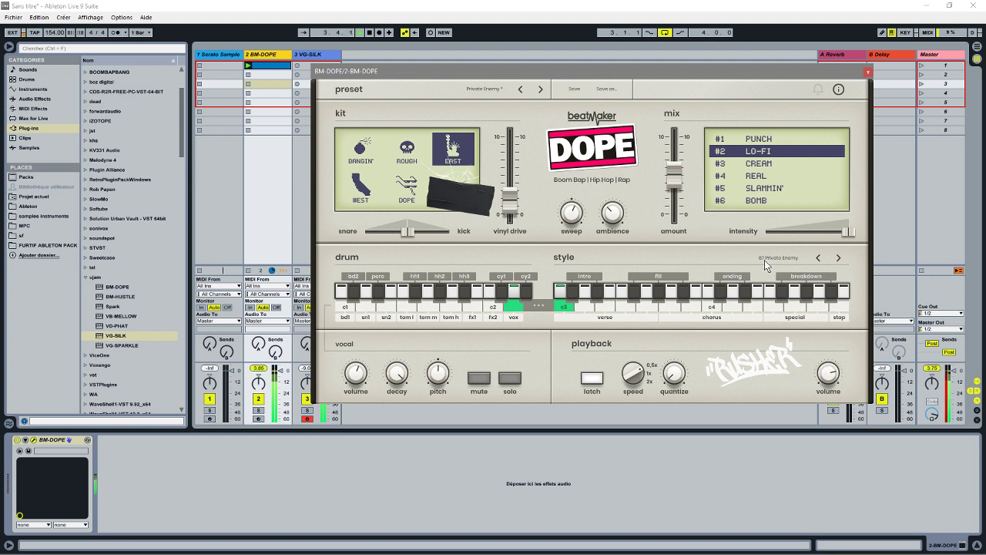
# Raise BM-DOPE's mix amount and vinyl drive, slightly lower the intensity, and close the plugin window.
pyautogui.moveTo(678, 182); pyautogui.dragTo(676, 171)
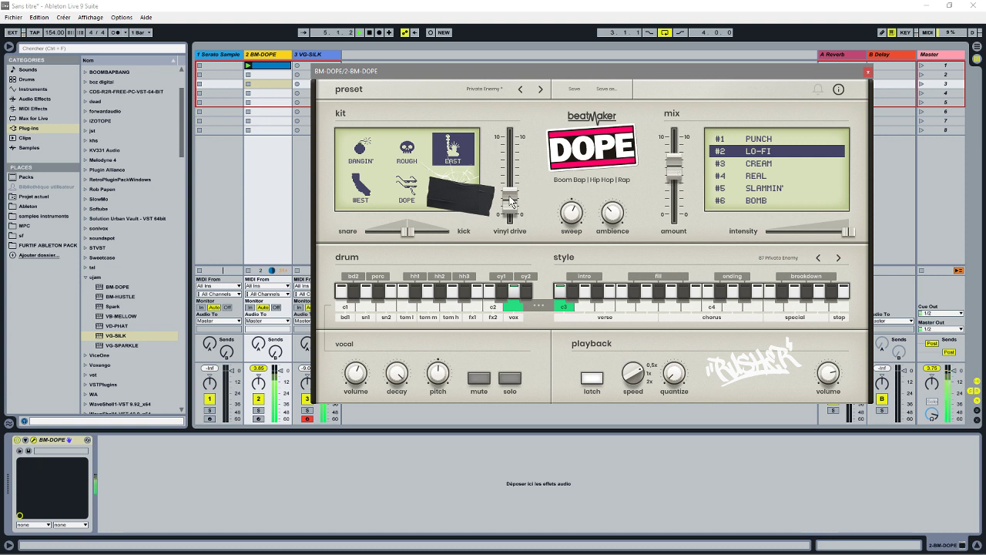
pyautogui.moveTo(509, 200); pyautogui.dragTo(509, 162)
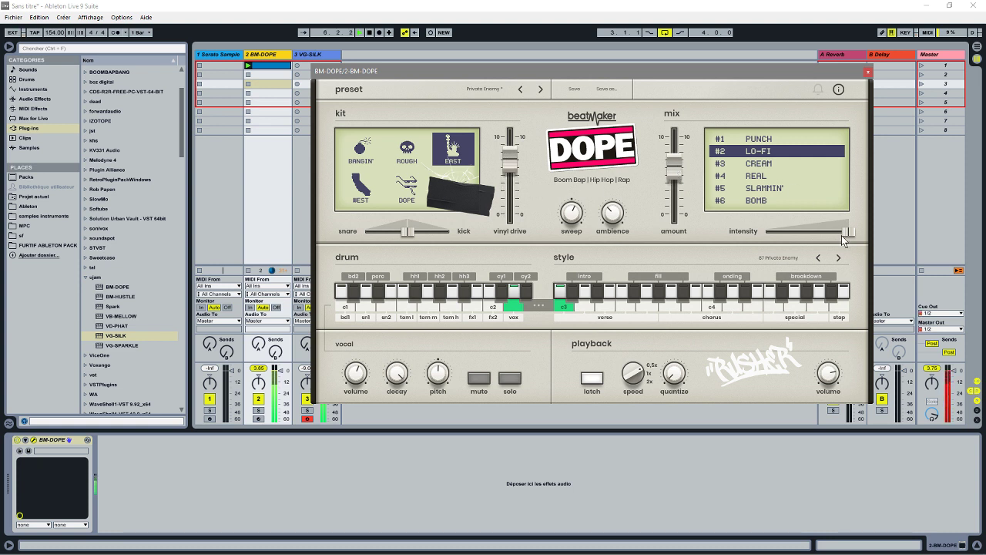
pyautogui.moveTo(848, 233); pyautogui.dragTo(840, 238)
pyautogui.click(869, 72)
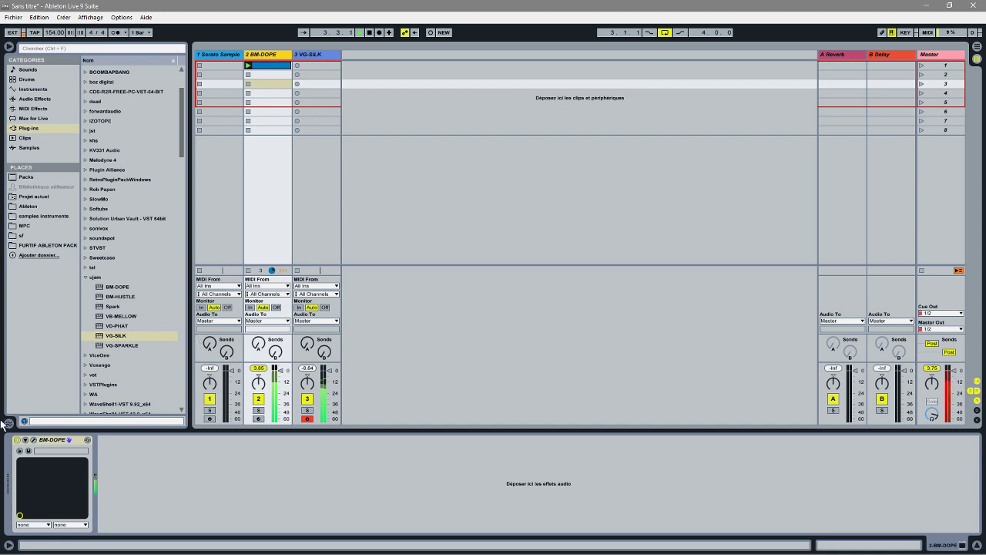
# Return to the VG-SILK track and audition several style phrases and a common phrase with the Simple Folk style.
pyautogui.click(312, 55)
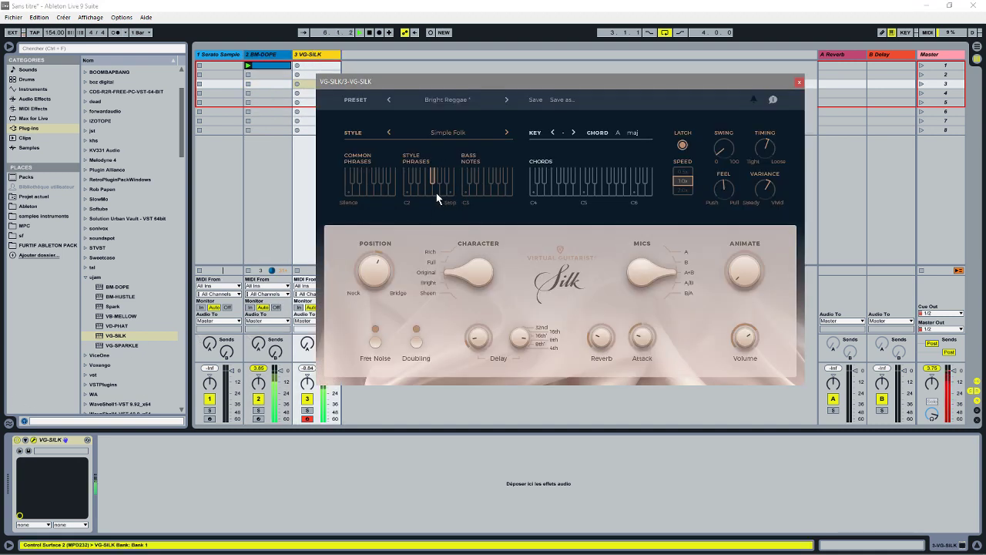
pyautogui.click(415, 194)
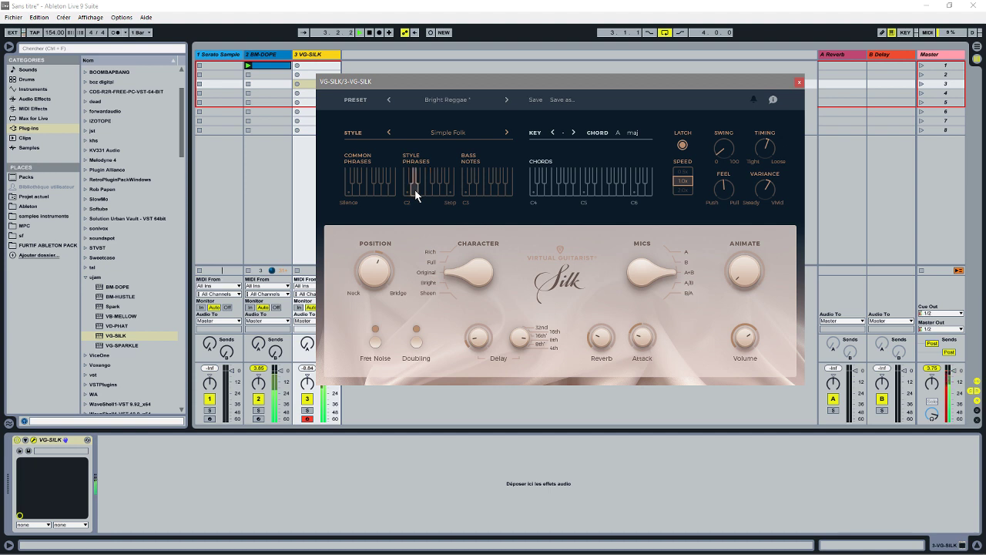
pyautogui.click(424, 195)
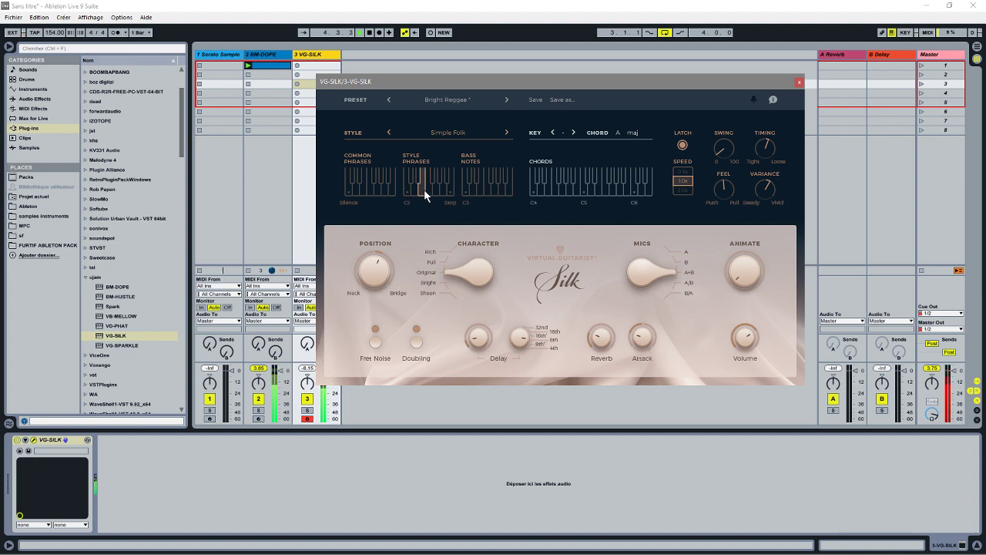
pyautogui.click(378, 192)
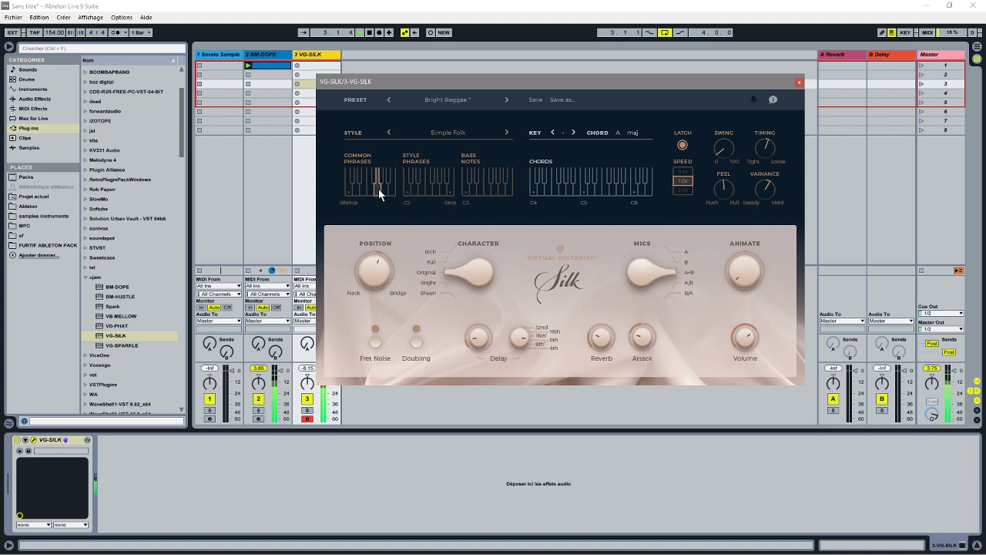
pyautogui.click(437, 194)
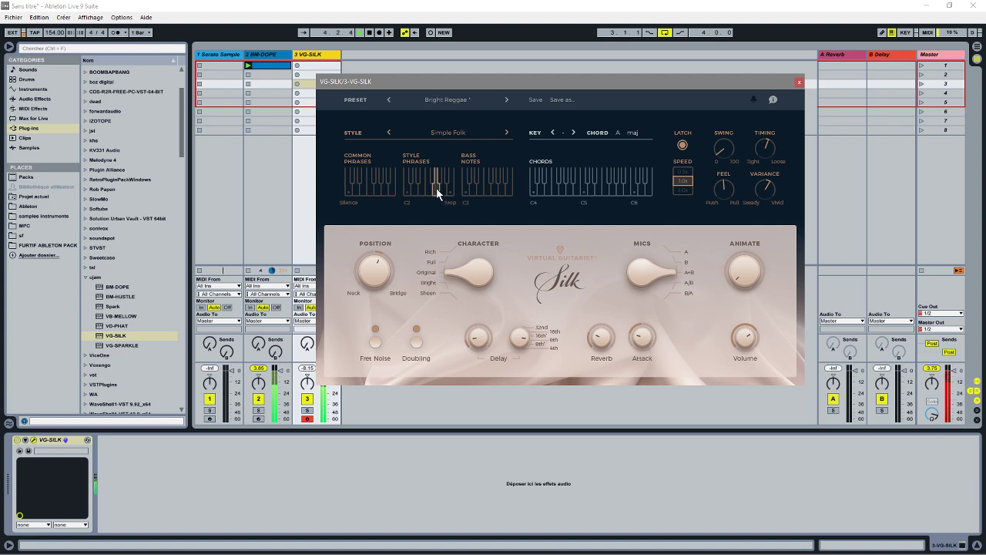
# Change Silk's style to Smooth Pop and trigger different style and common phrases over the beat.
pyautogui.click(506, 132)
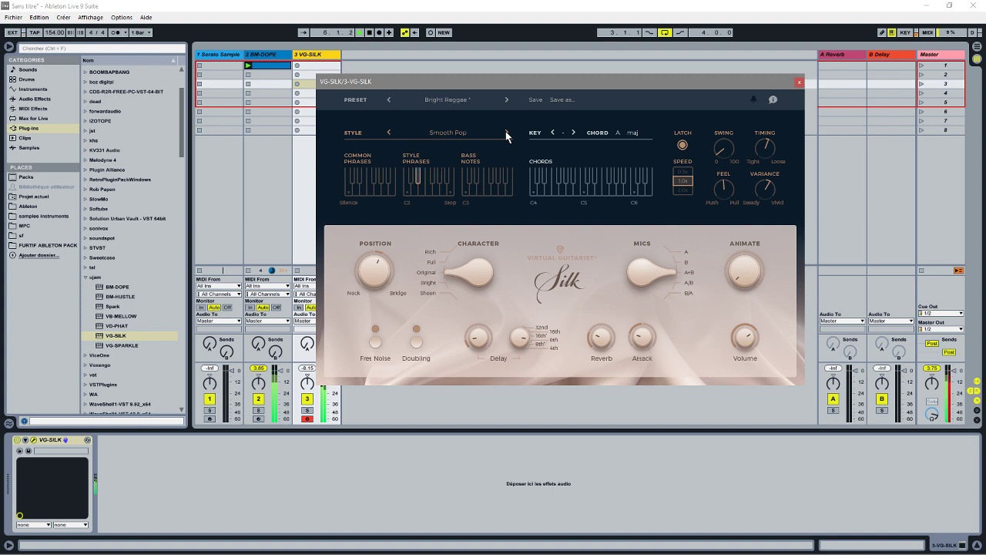
pyautogui.click(430, 188)
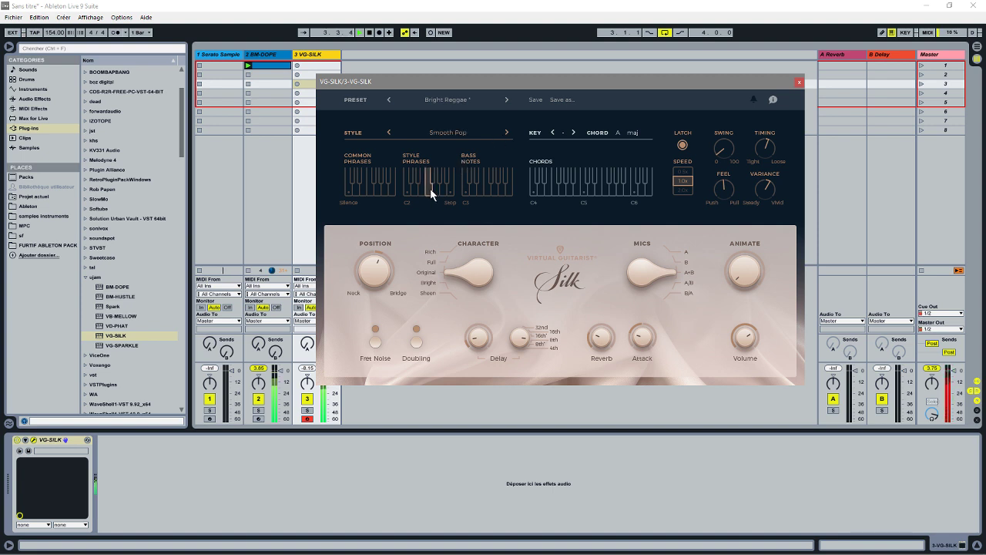
pyautogui.click(377, 193)
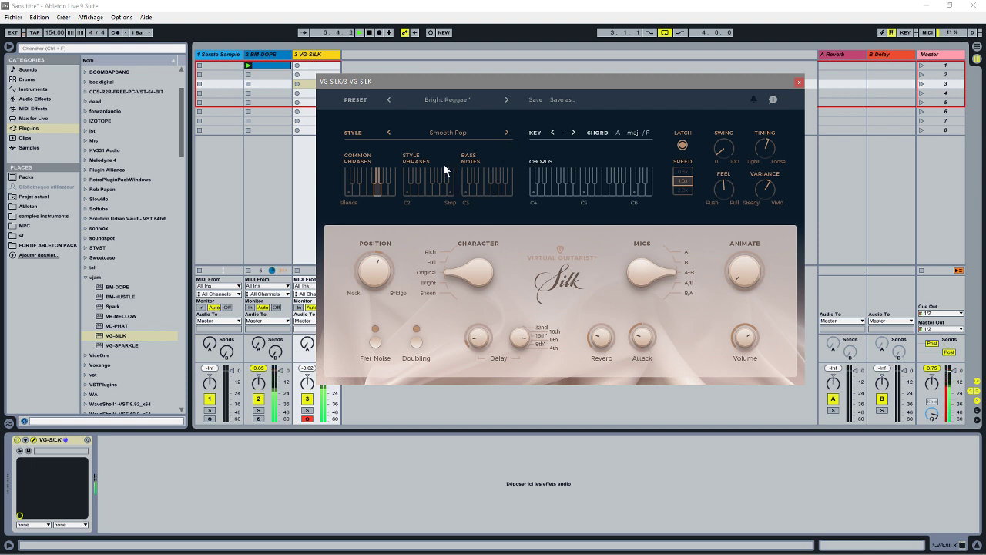
pyautogui.click(432, 192)
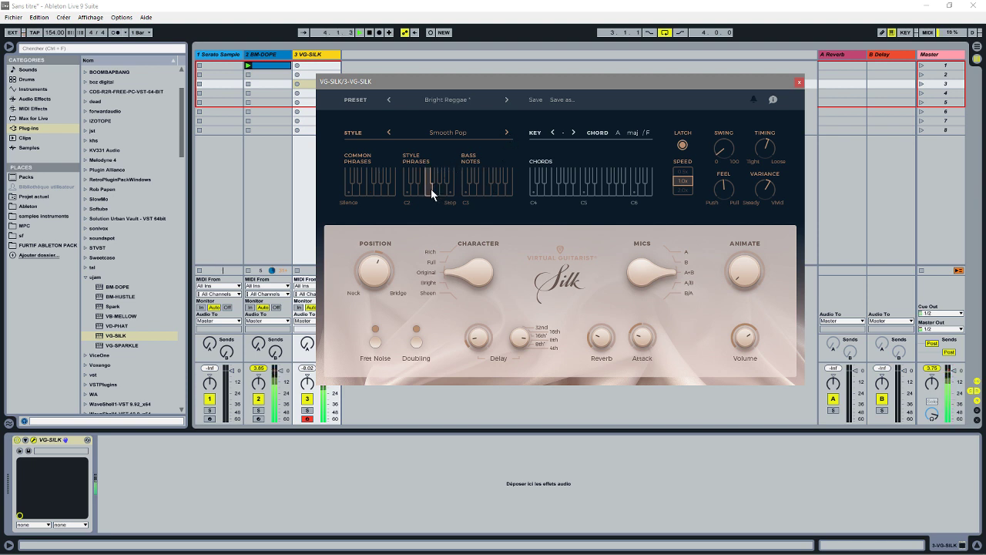
pyautogui.click(447, 183)
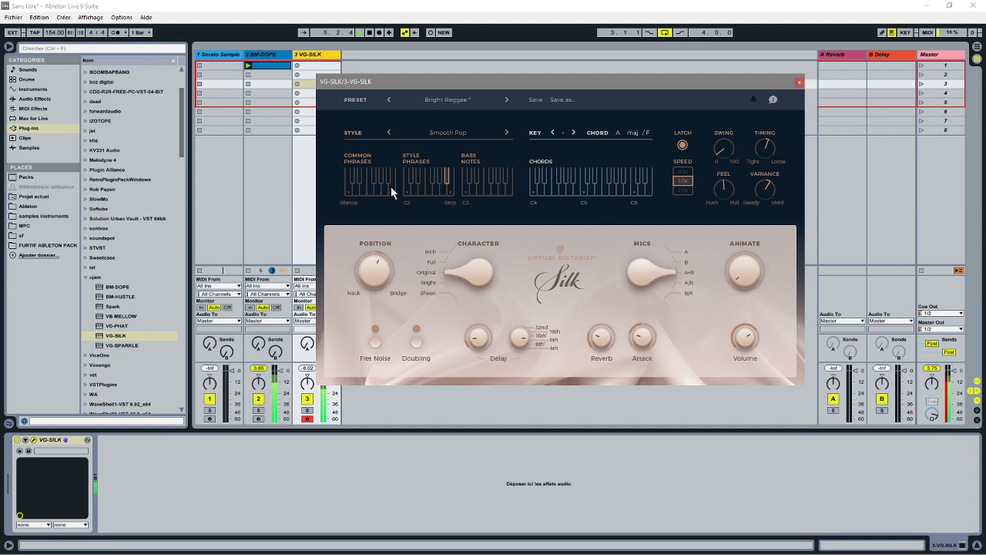
pyautogui.click(417, 194)
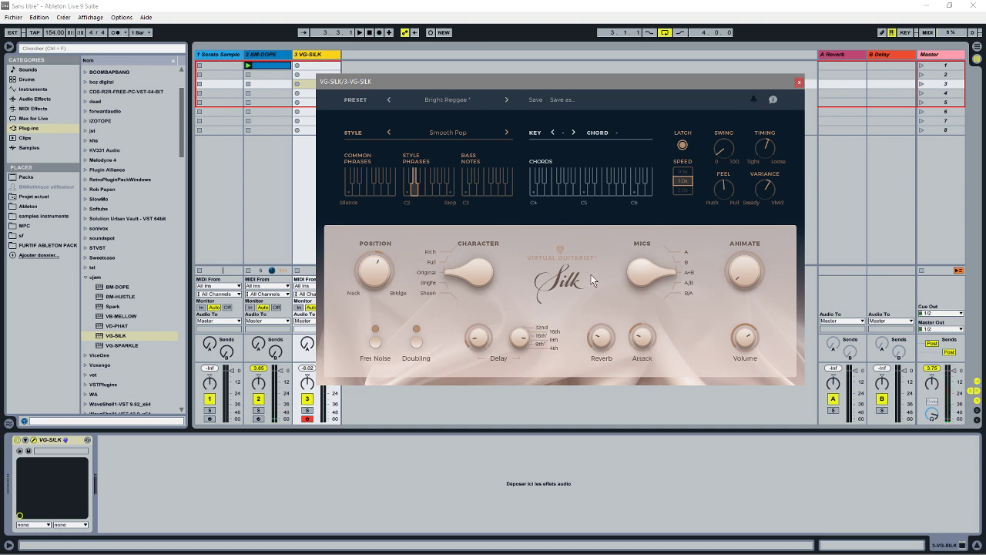
# Switch to Chrome and view the Plugin Boutique product pages for Regroover Pro and CMI V.
pyautogui.moveTo(334, 550)
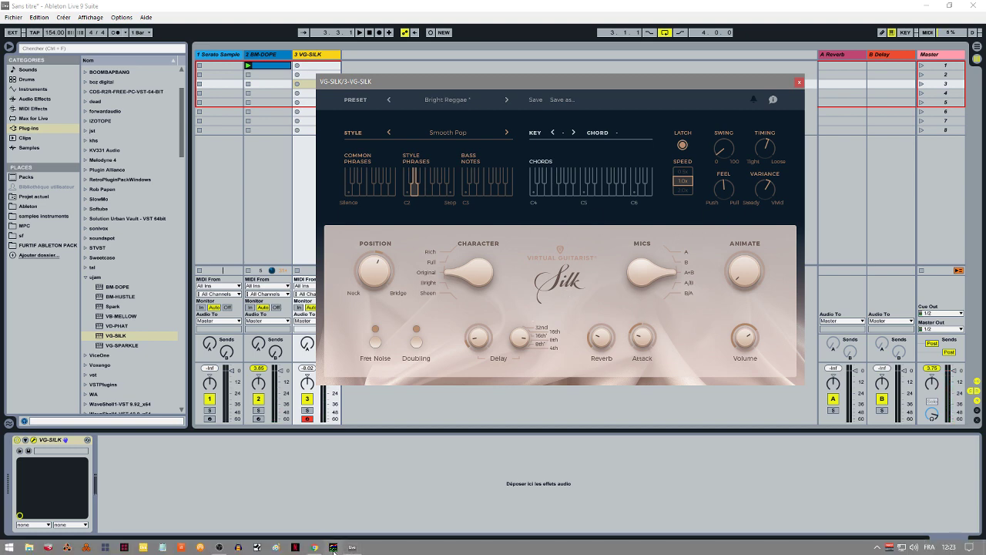
pyautogui.click(315, 547)
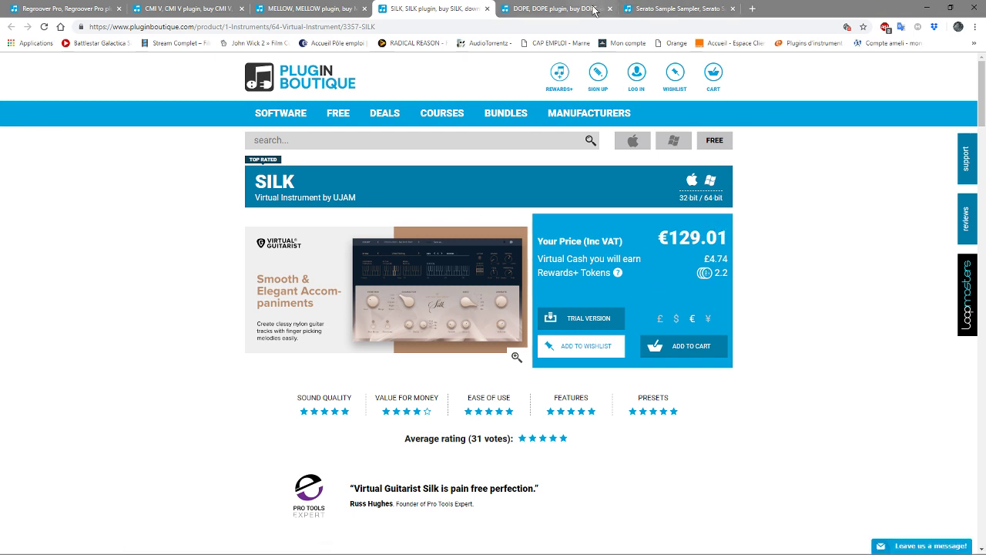
pyautogui.click(66, 8)
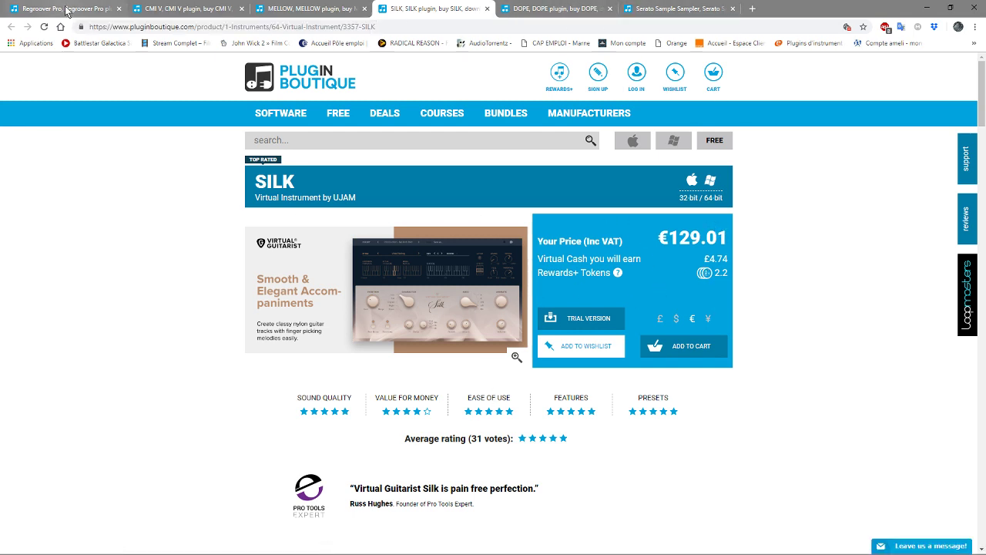
pyautogui.moveTo(502, 262)
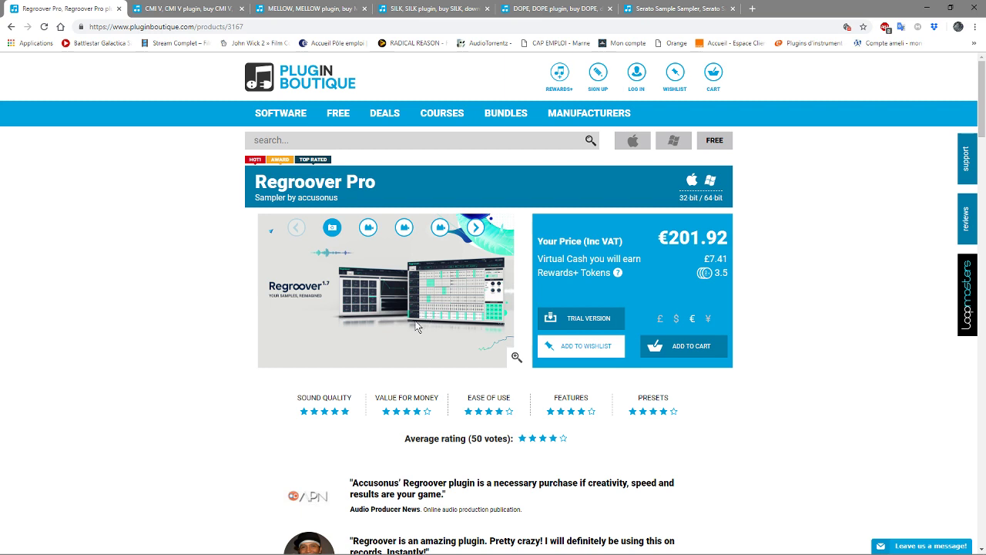
pyautogui.click(201, 11)
pyautogui.moveTo(375, 306)
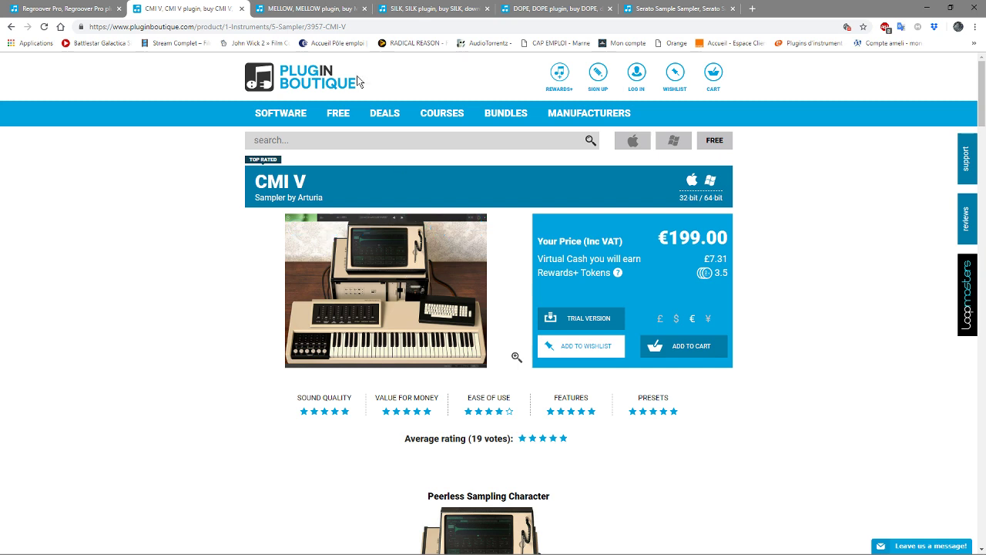
# View the Plugin Boutique product pages for MELLOW, SILK and DOPE, including DOPE's price and rating overview.
pyautogui.click(337, 9)
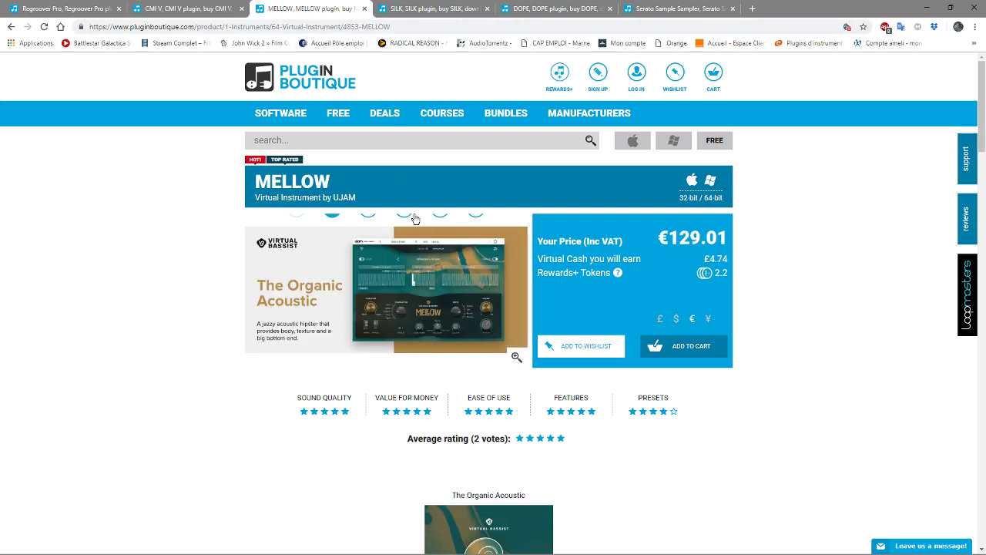
pyautogui.click(435, 9)
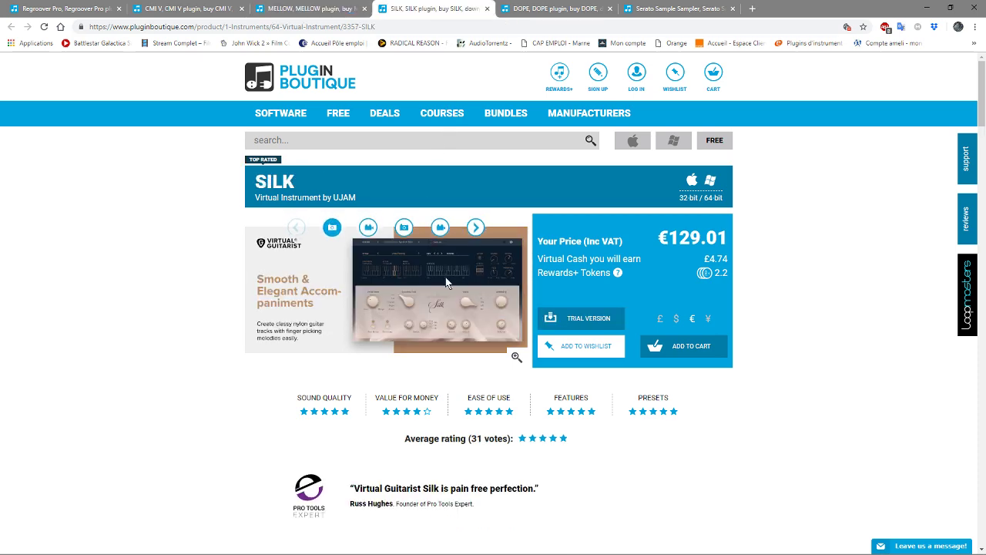
pyautogui.click(540, 9)
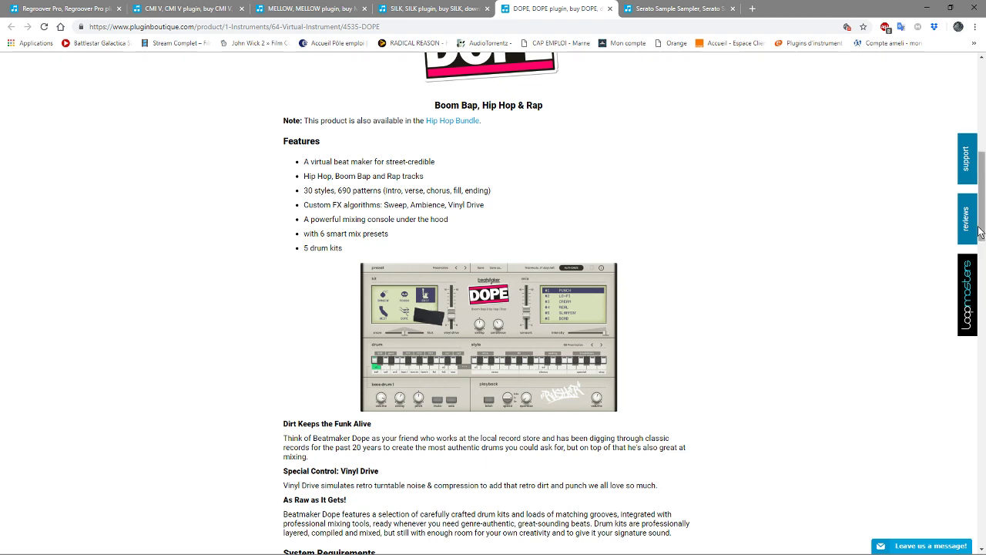
pyautogui.scroll(7, 529, 394)
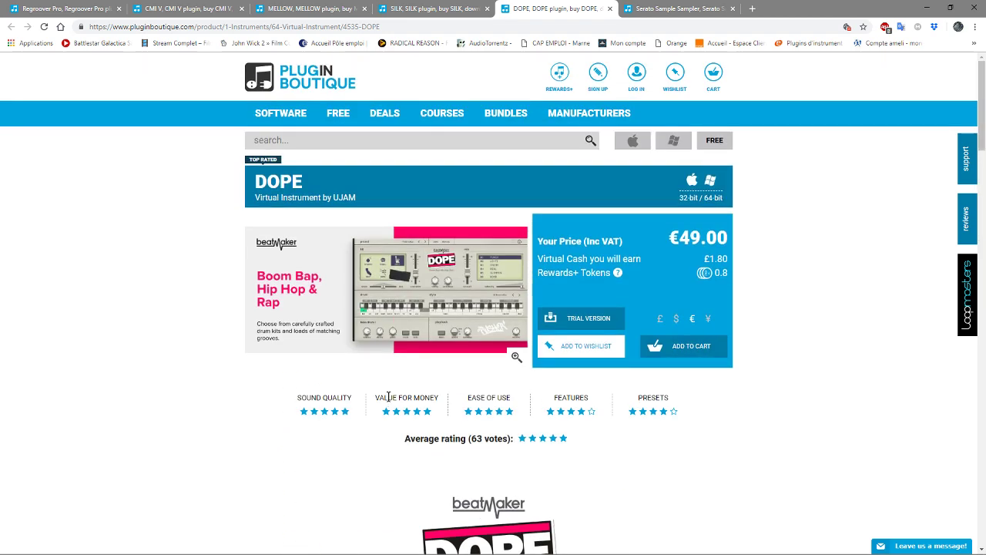
pyautogui.moveTo(414, 319)
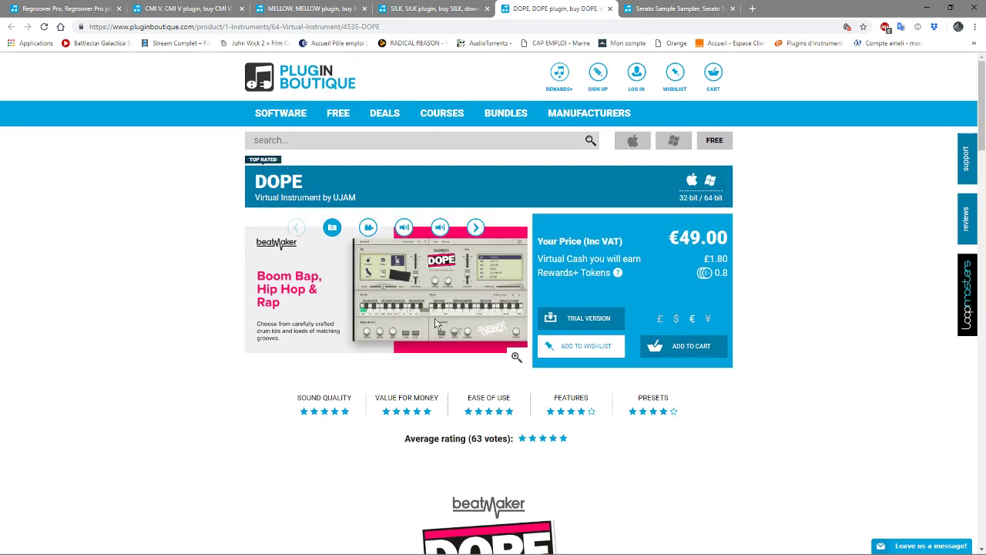